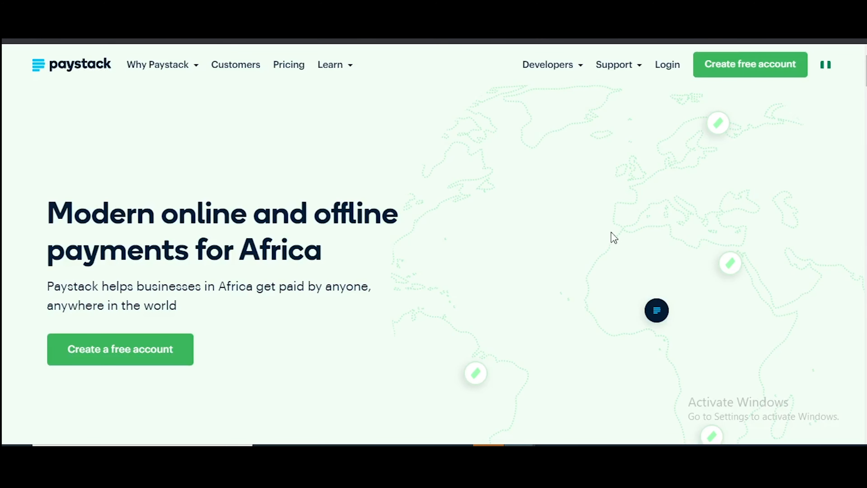
Step: Start creating a free Paystack account
{"action": "left_click", "coordinate": [739, 70]}
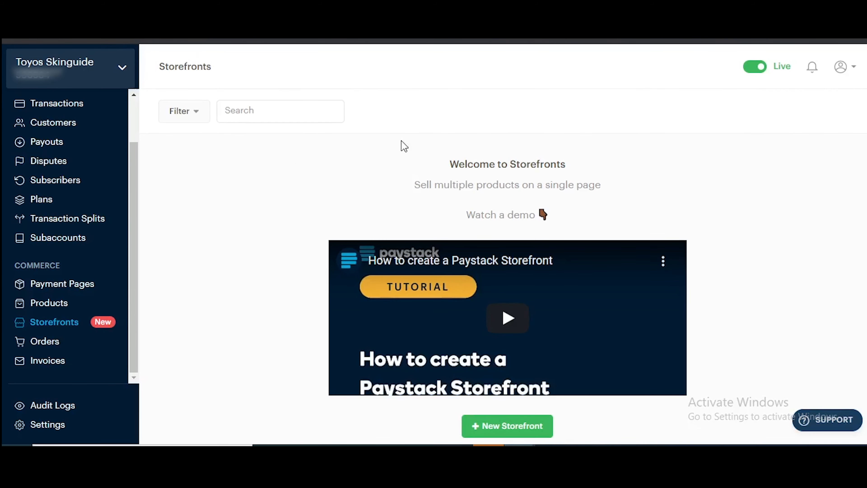
Step: Create a new storefront named "Toyos Skinguide Store" with NGN as its currency
{"action": "left_click_drag", "start_coordinate": [136, 198], "coordinate": [147, 142]}
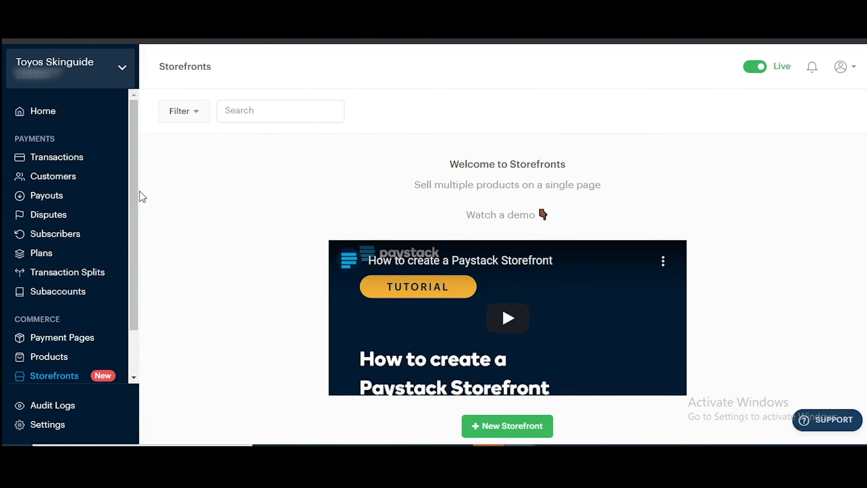
{"action": "left_click_drag", "start_coordinate": [136, 194], "coordinate": [130, 239]}
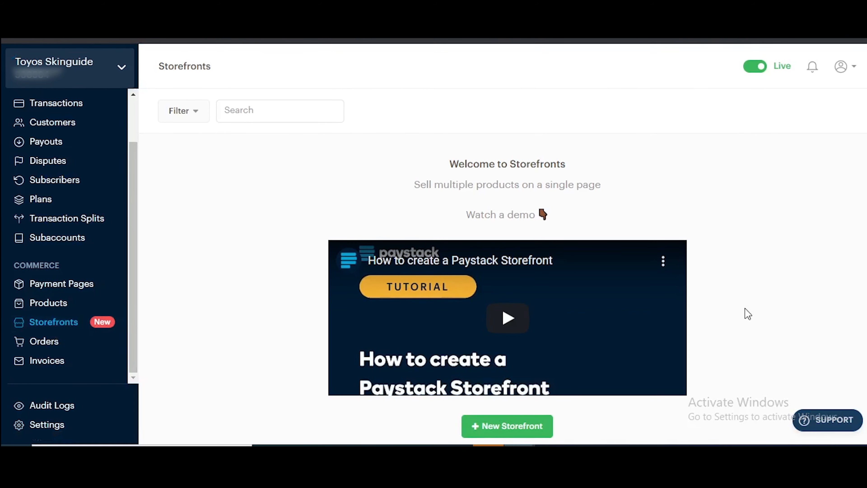
{"action": "left_click", "coordinate": [522, 432]}
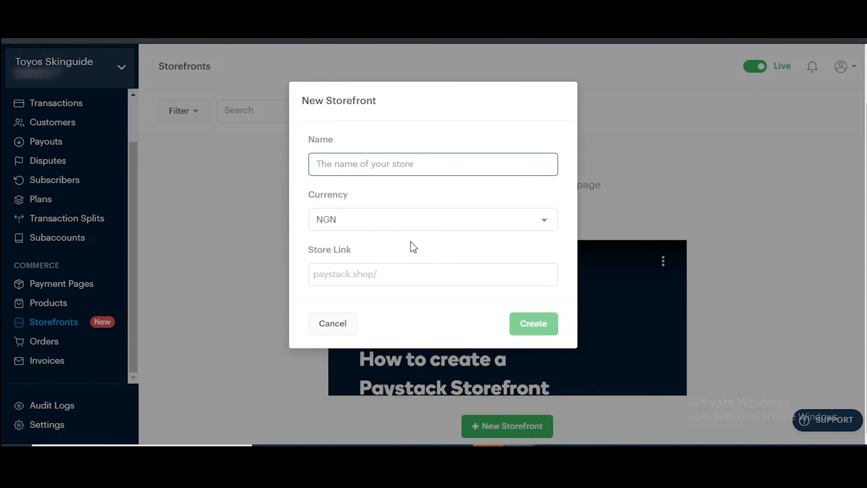
{"action": "type", "text": "Toyos Skinguide Store"}
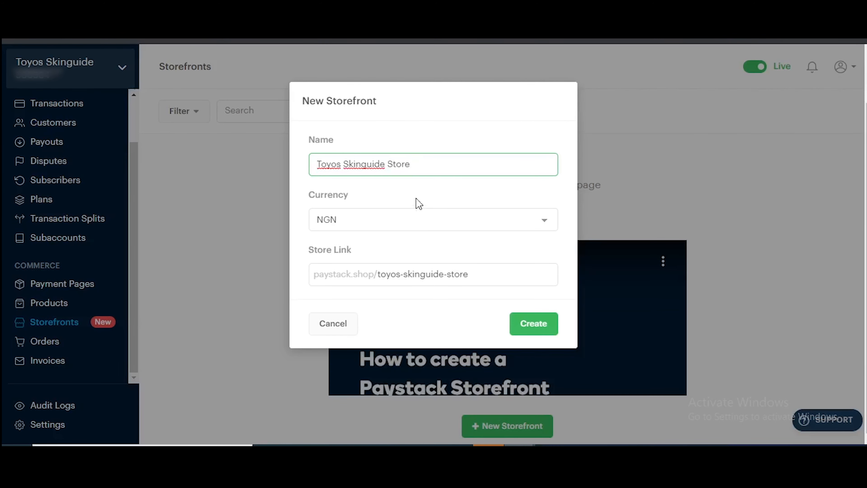
{"action": "left_click", "coordinate": [421, 220]}
{"action": "left_click", "coordinate": [425, 224]}
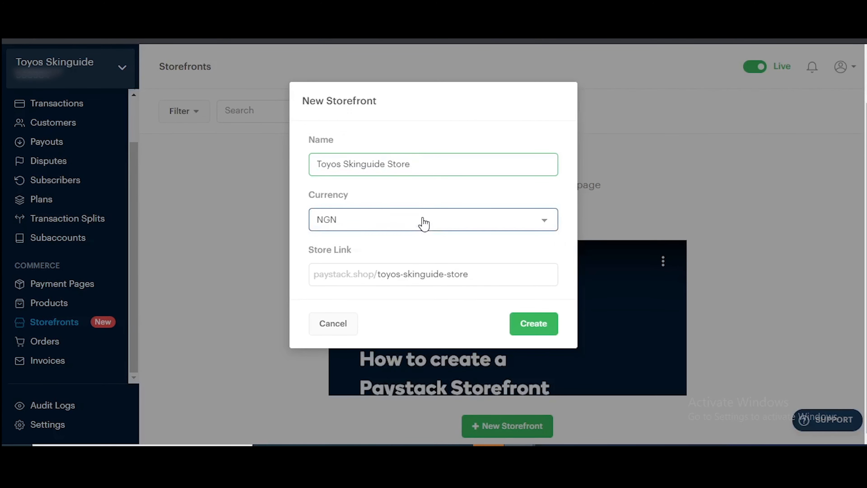
{"action": "left_click", "coordinate": [441, 253]}
{"action": "left_click", "coordinate": [545, 324]}
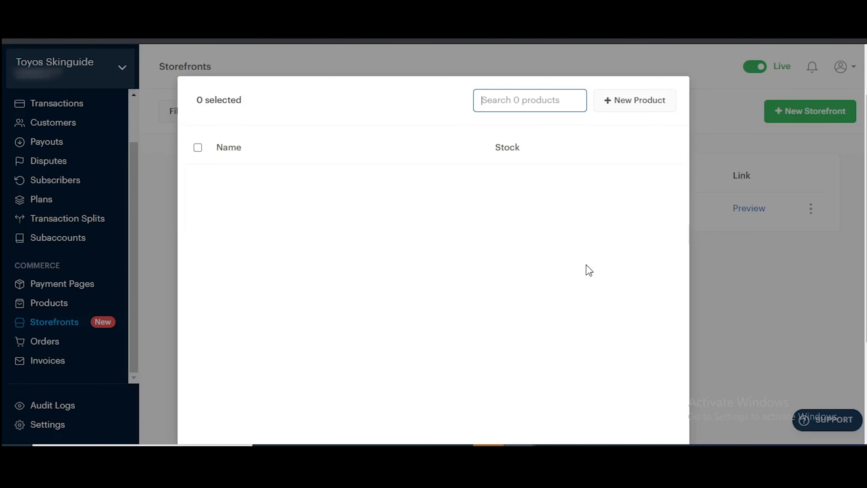
Step: Start a new product for the storefront and get its name field ready for entry
{"action": "left_click", "coordinate": [638, 106]}
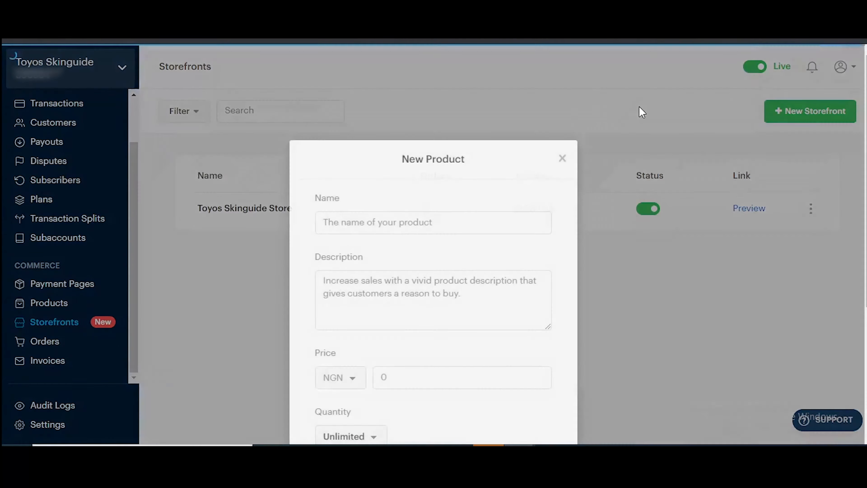
{"action": "scroll", "coordinate": [488, 240], "scroll_direction": "down", "scroll_amount": 5}
{"action": "scroll", "coordinate": [488, 240], "scroll_direction": "up", "scroll_amount": 3}
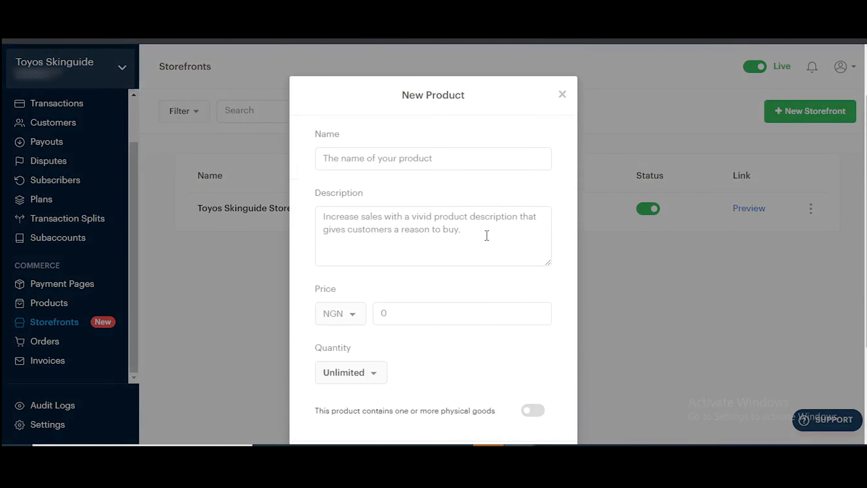
{"action": "left_click", "coordinate": [402, 159]}
{"action": "left_click", "coordinate": [424, 237]}
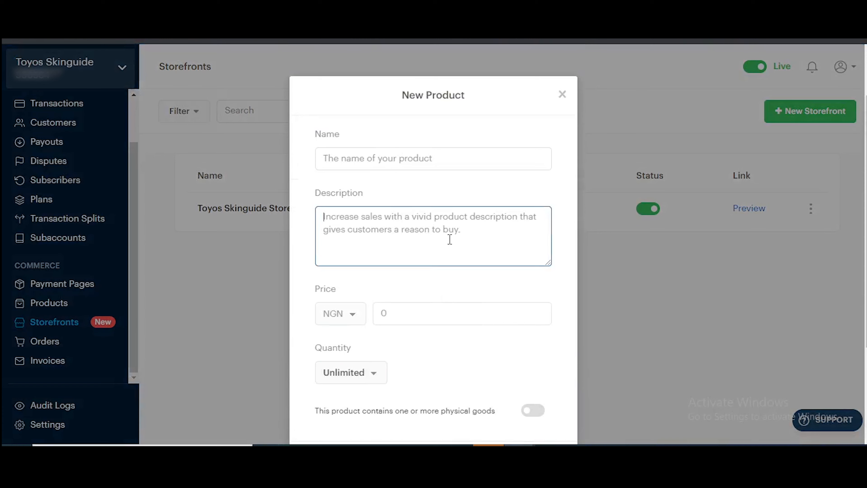
{"action": "scroll", "coordinate": [450, 238], "scroll_direction": "down", "scroll_amount": 2}
{"action": "left_click", "coordinate": [440, 96]}
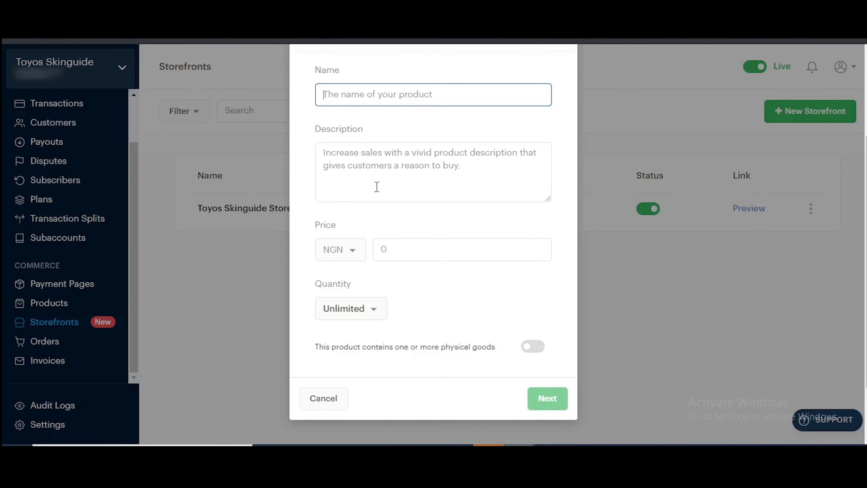
Step: Copy "Fairness Softening Body Lotion UV Filters" from the Oriflame Products document in Google Docs into the new product's name
{"action": "key", "text": "ctrl+Tab"}
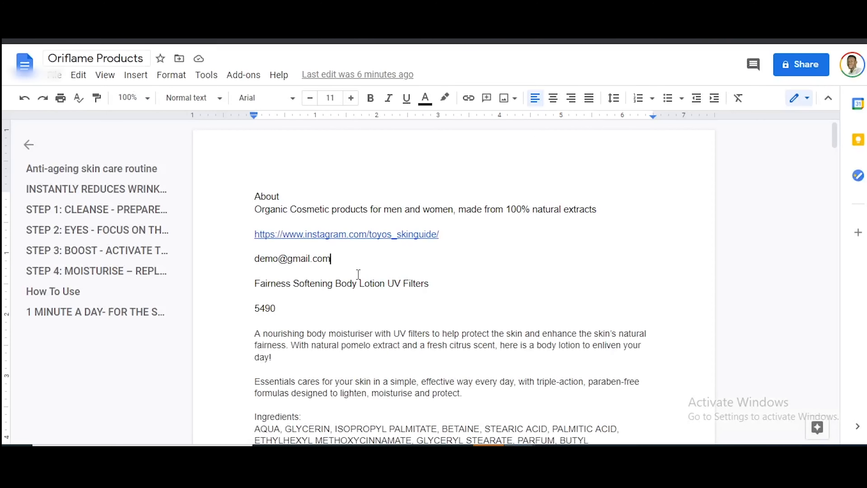
{"action": "scroll", "coordinate": [343, 296], "scroll_direction": "down", "scroll_amount": 2}
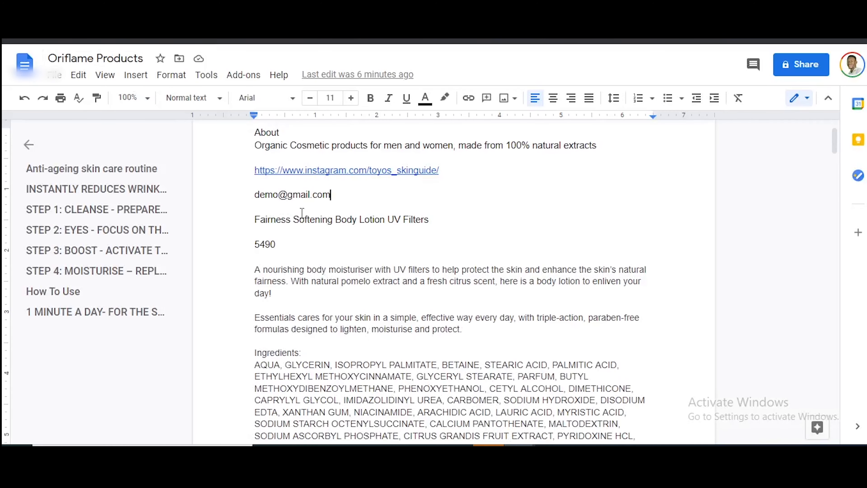
{"action": "triple_click", "coordinate": [299, 220]}
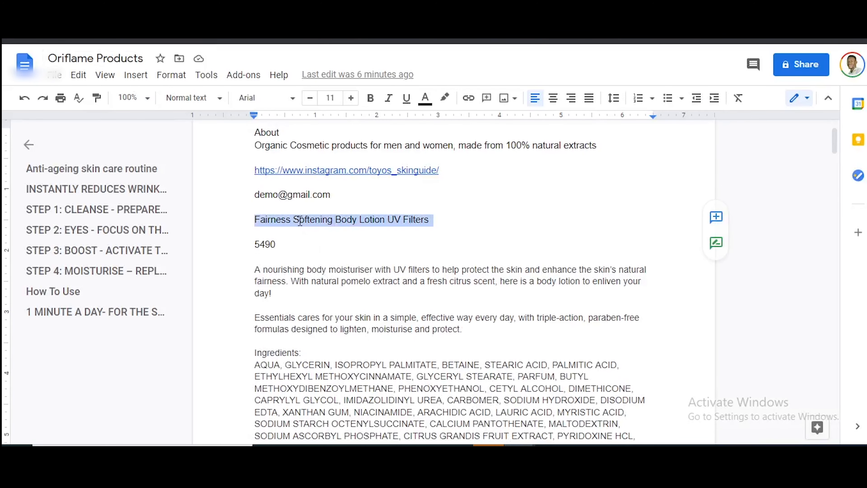
{"action": "key", "text": "ctrl+c"}
{"action": "key", "text": "ctrl+Tab"}
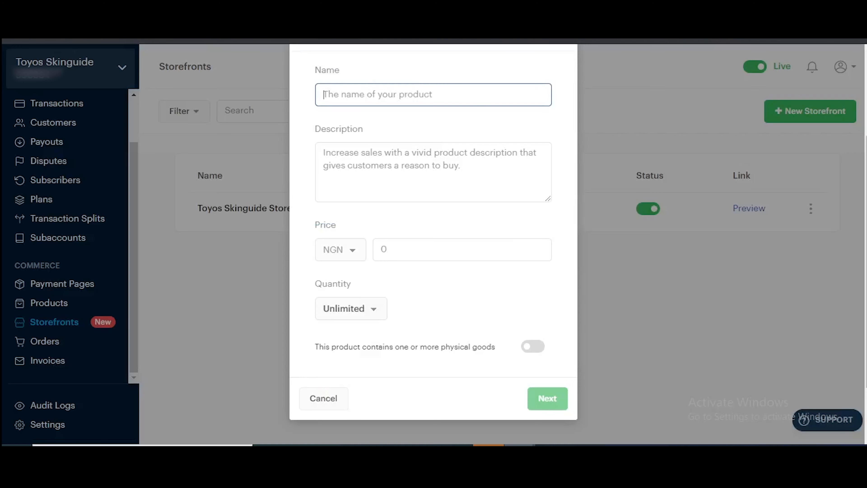
{"action": "key", "text": "ctrl+v"}
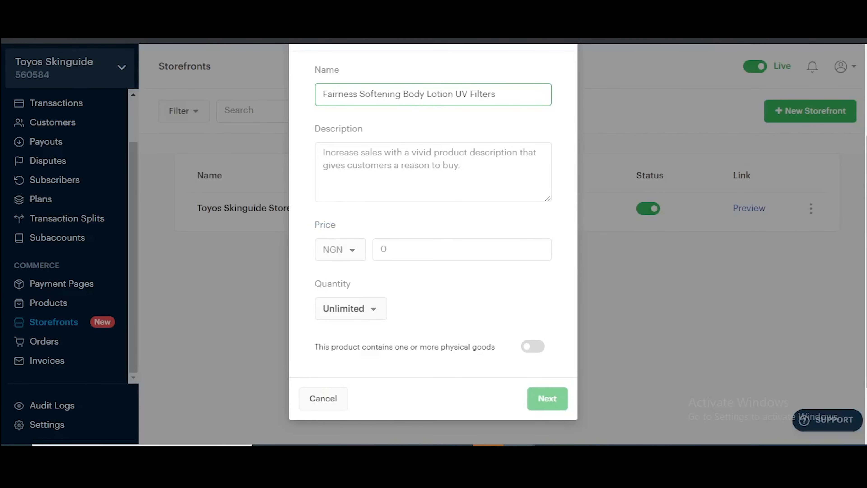
Step: Copy the body lotion's descriptive paragraphs and ingredients list from the Oriflame Products document into the product's description
{"action": "key", "text": "ctrl+Tab"}
{"action": "scroll", "coordinate": [324, 252], "scroll_direction": "down", "scroll_amount": 4}
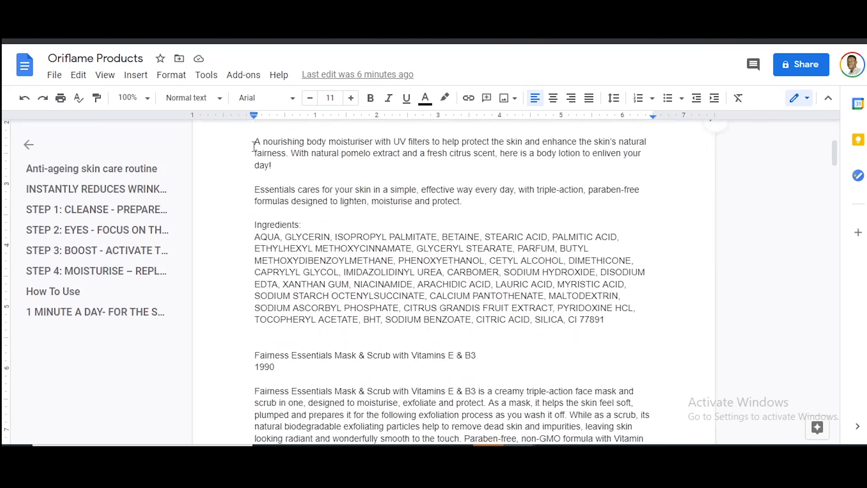
{"action": "left_click_drag", "start_coordinate": [254, 142], "coordinate": [608, 319]}
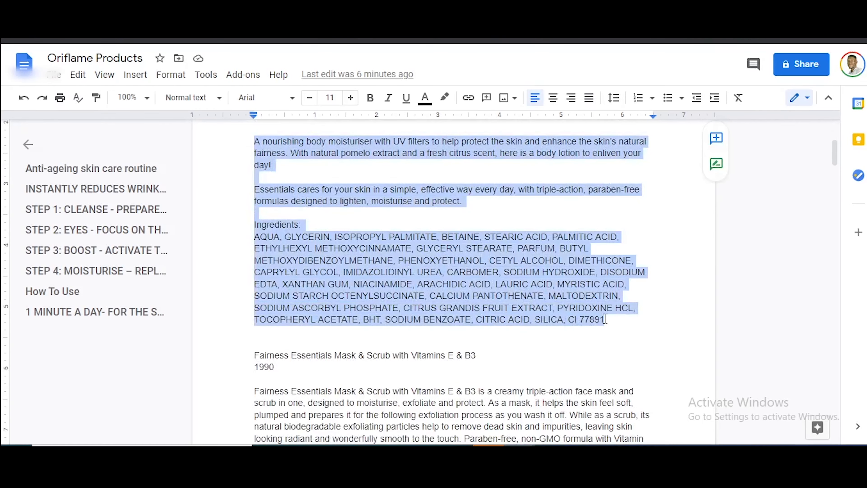
{"action": "key", "text": "ctrl+c"}
{"action": "key", "text": "ctrl+Tab"}
{"action": "left_click", "coordinate": [329, 158]}
{"action": "key", "text": "ctrl+v"}
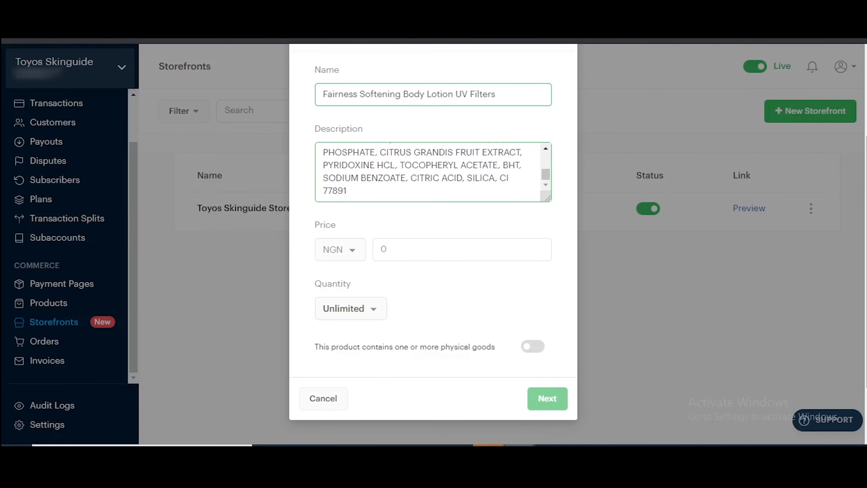
Step: Copy the body lotion's price of 5490 from the Oriflame Products document into the product's NGN price
{"action": "key", "text": "ctrl+Tab"}
{"action": "scroll", "coordinate": [351, 261], "scroll_direction": "up", "scroll_amount": 5}
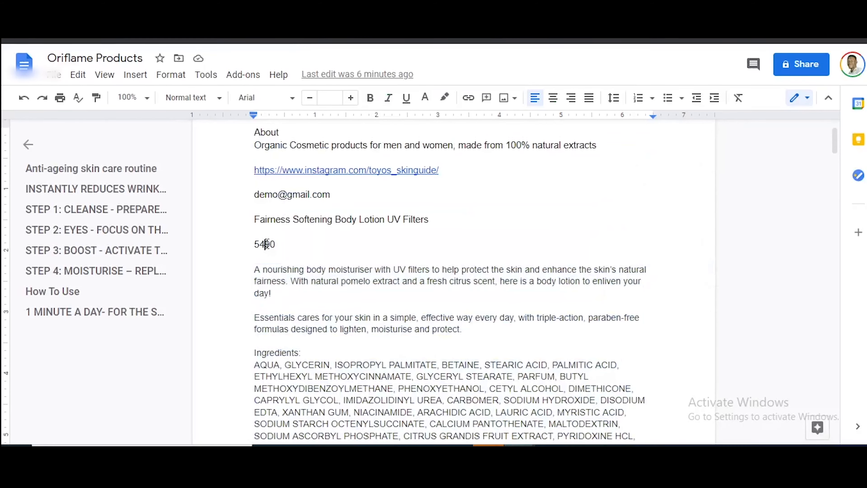
{"action": "double_click", "coordinate": [262, 244]}
{"action": "key", "text": "ctrl+c"}
{"action": "key", "text": "ctrl+Tab"}
{"action": "left_click", "coordinate": [410, 248]}
{"action": "key", "text": "ctrl+v"}
{"action": "scroll", "coordinate": [440, 287], "scroll_direction": "up", "scroll_amount": 2}
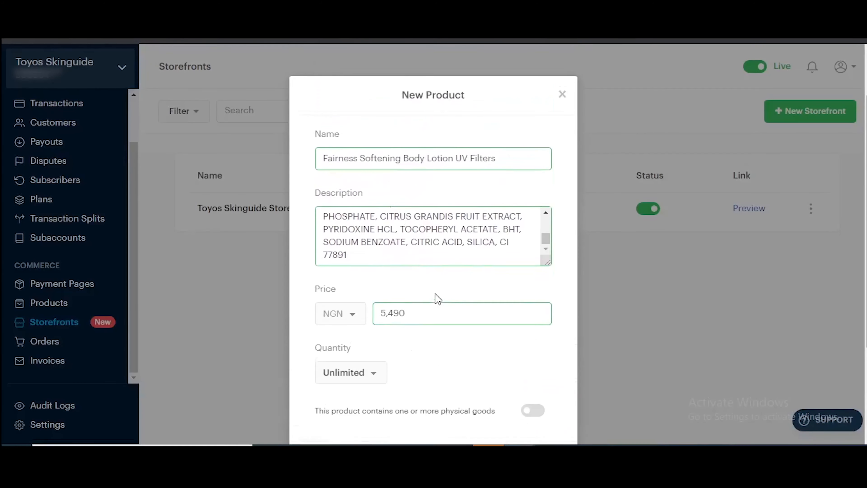
Step: Make the product's quantity Limited, with 10 in stock
{"action": "scroll", "coordinate": [515, 293], "scroll_direction": "down", "scroll_amount": 2}
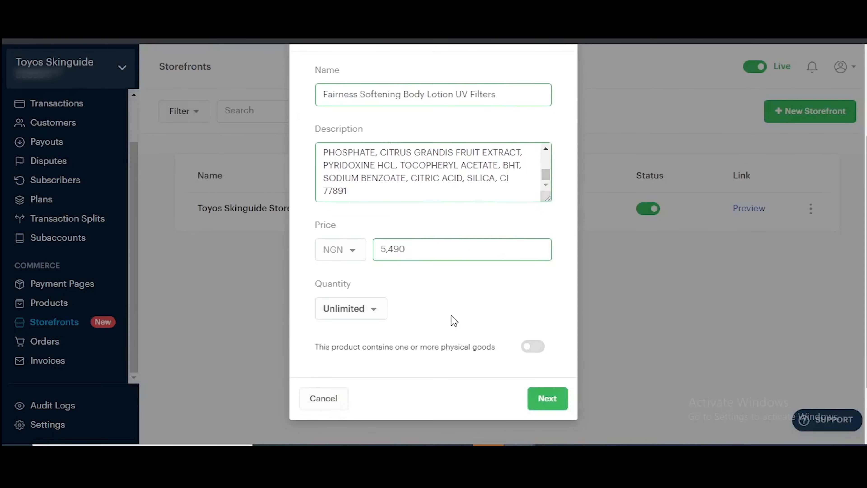
{"action": "scroll", "coordinate": [454, 321], "scroll_direction": "up", "scroll_amount": 2}
{"action": "scroll", "coordinate": [457, 335], "scroll_direction": "down", "scroll_amount": 2}
{"action": "left_click", "coordinate": [373, 320]}
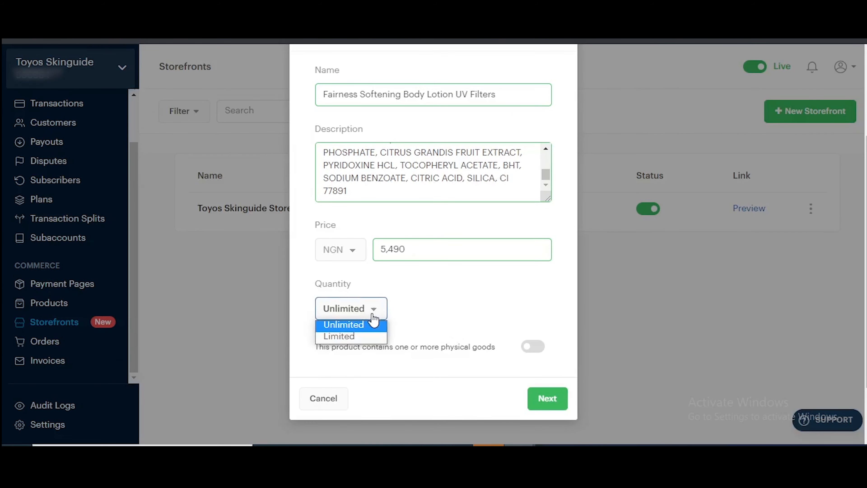
{"action": "left_click", "coordinate": [368, 338]}
{"action": "left_click", "coordinate": [473, 309]}
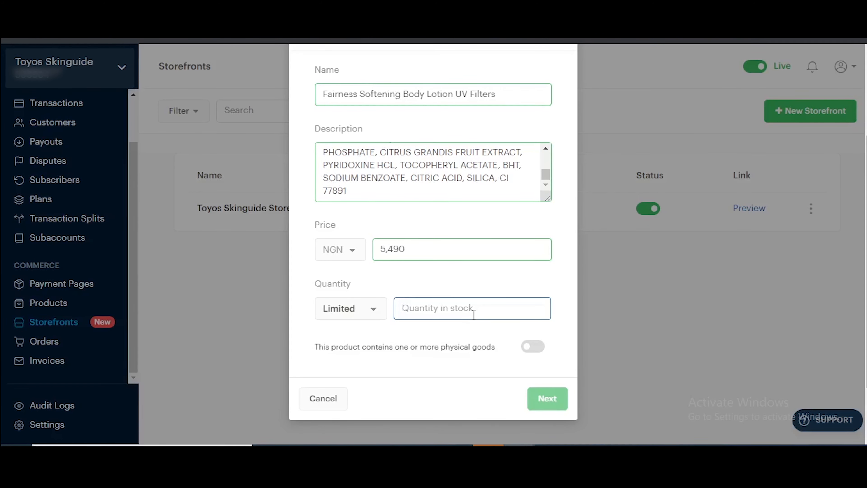
{"action": "type", "text": "10"}
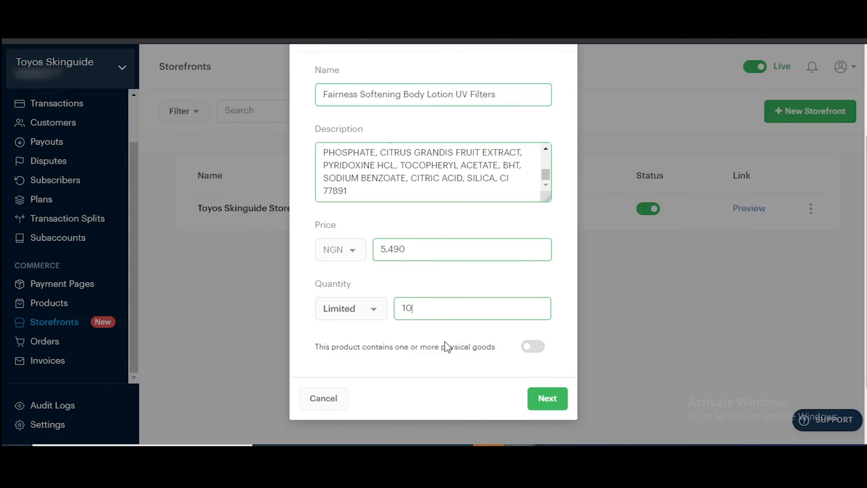
Step: Mark the product as containing one or more physical goods and continue to the media upload
{"action": "left_click", "coordinate": [533, 348]}
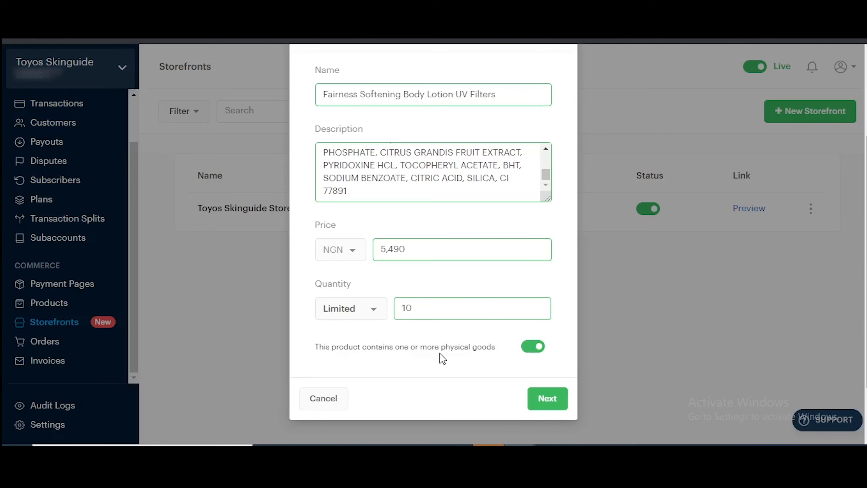
{"action": "left_click", "coordinate": [541, 351]}
{"action": "scroll", "coordinate": [541, 355], "scroll_direction": "up", "scroll_amount": 2}
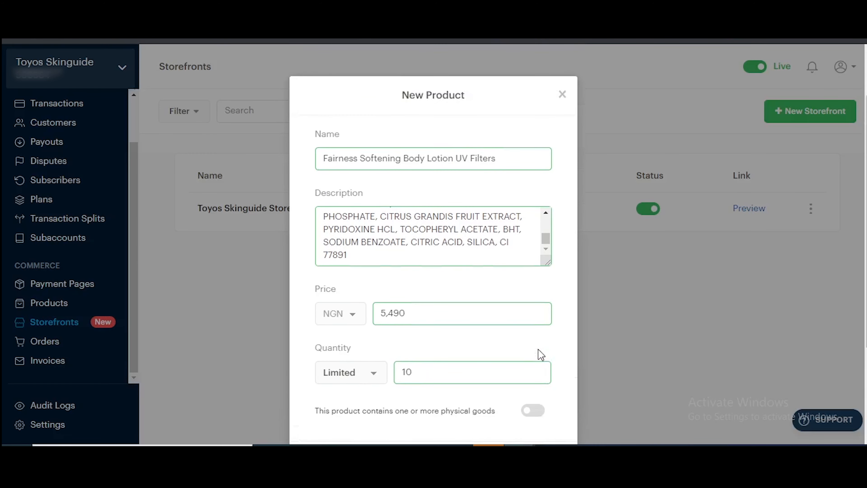
{"action": "scroll", "coordinate": [541, 354], "scroll_direction": "down", "scroll_amount": 2}
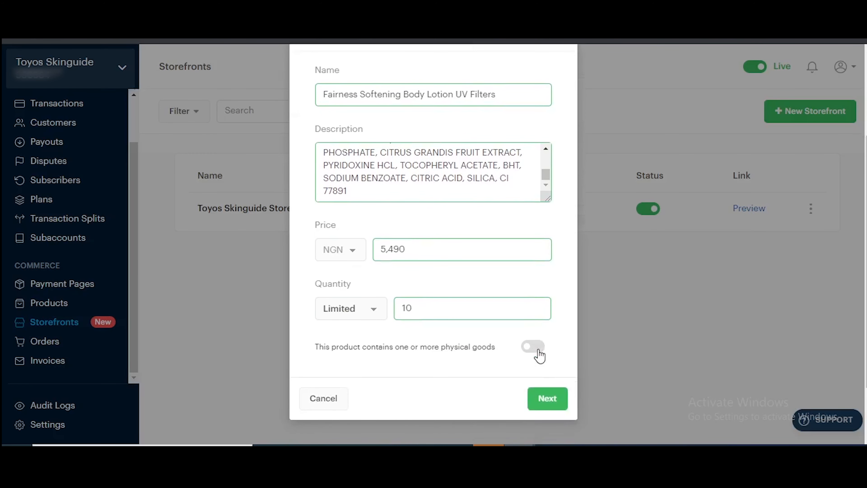
{"action": "left_click", "coordinate": [539, 354]}
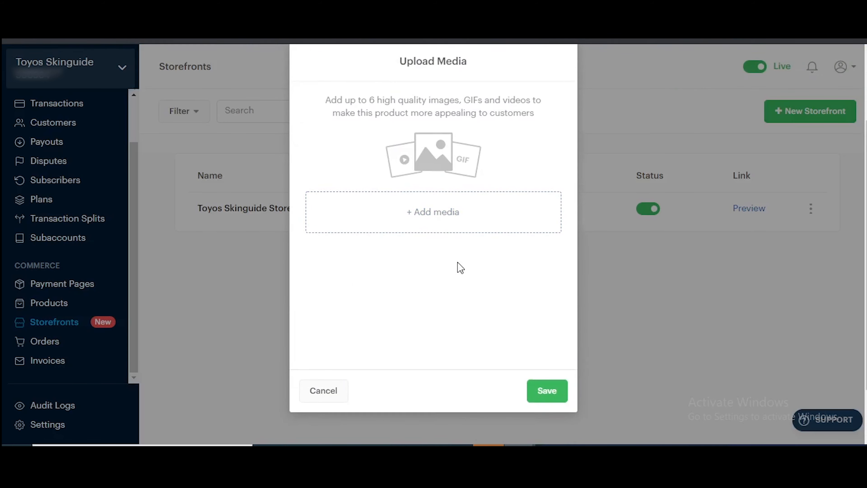
Step: Add the image fairness_essentials_lotion.Jpeg to the product's media and save the product
{"action": "left_click", "coordinate": [443, 218]}
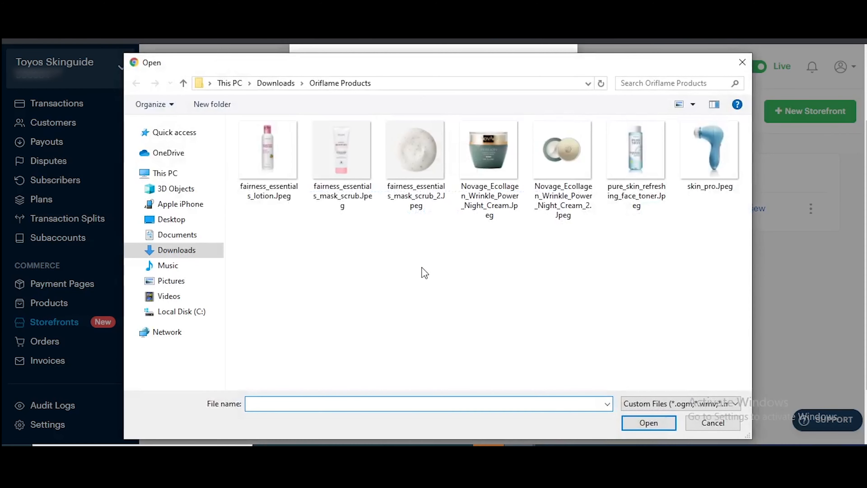
{"action": "left_click", "coordinate": [261, 154]}
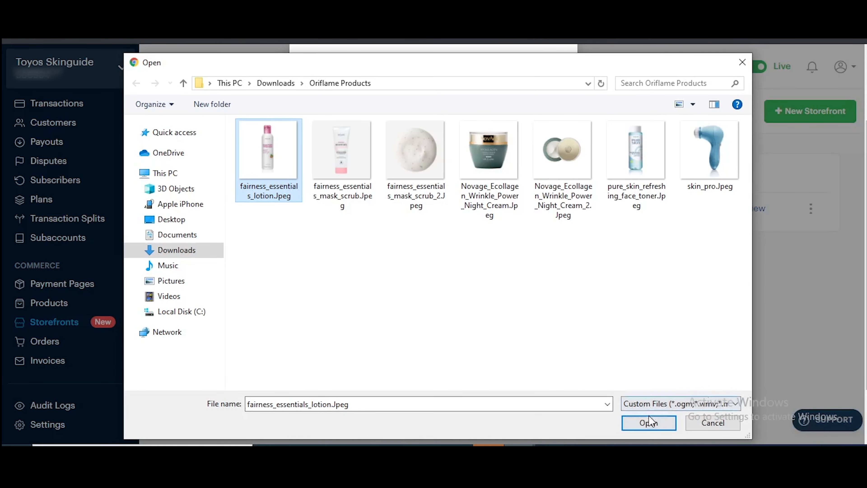
{"action": "left_click", "coordinate": [649, 422]}
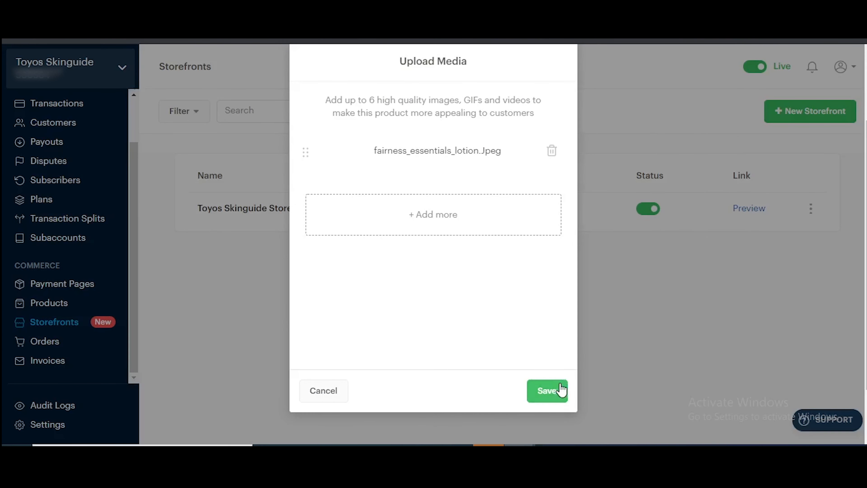
{"action": "left_click", "coordinate": [552, 395]}
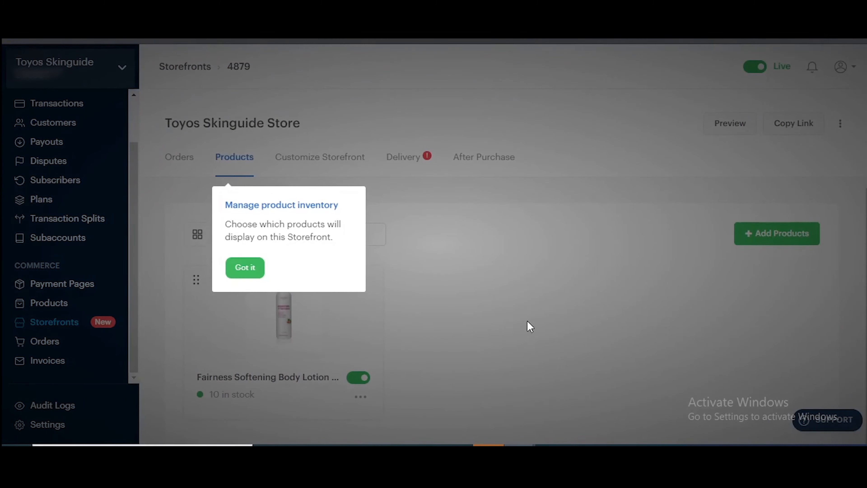
Step: Dismiss the product inventory tip and open the account's overall Products page
{"action": "left_click", "coordinate": [243, 270]}
{"action": "scroll", "coordinate": [516, 314], "scroll_direction": "down", "scroll_amount": 2}
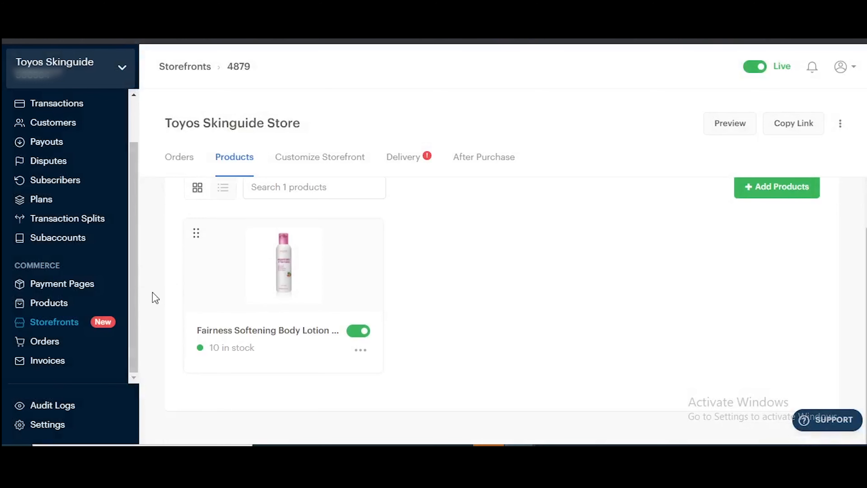
{"action": "left_click", "coordinate": [91, 308]}
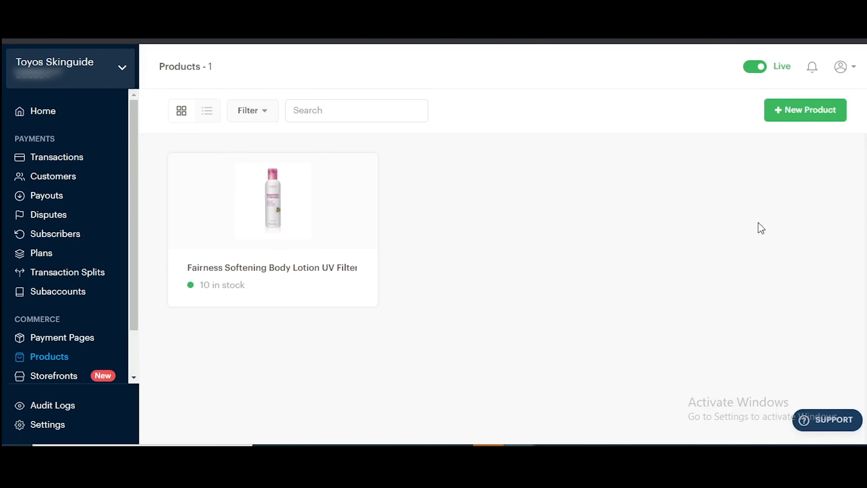
{"action": "left_click", "coordinate": [819, 111]}
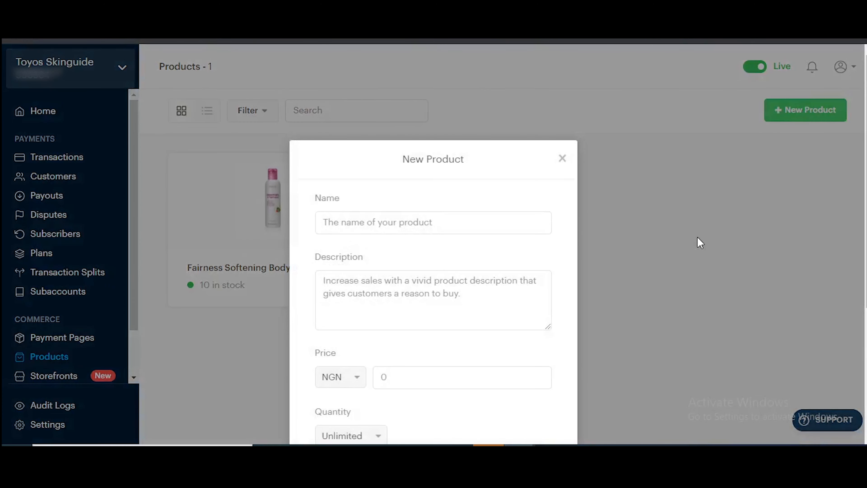
{"action": "scroll", "coordinate": [556, 186], "scroll_direction": "down", "scroll_amount": 5}
{"action": "scroll", "coordinate": [557, 218], "scroll_direction": "up", "scroll_amount": 3}
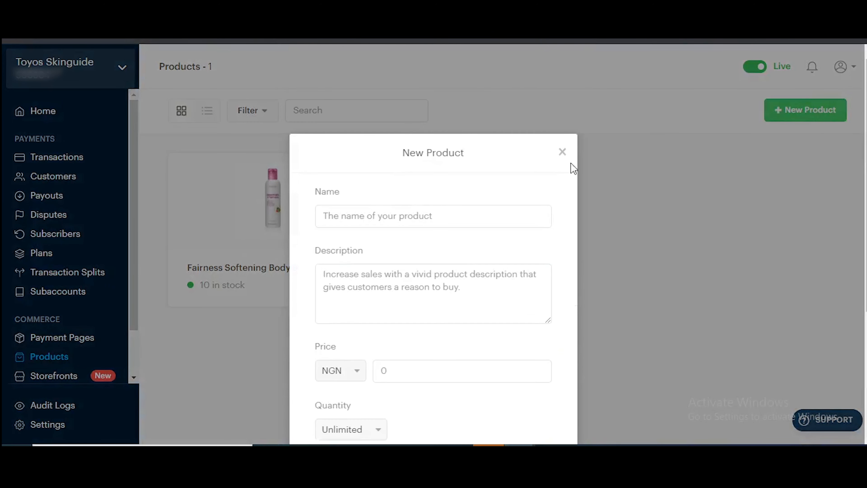
{"action": "left_click", "coordinate": [563, 154]}
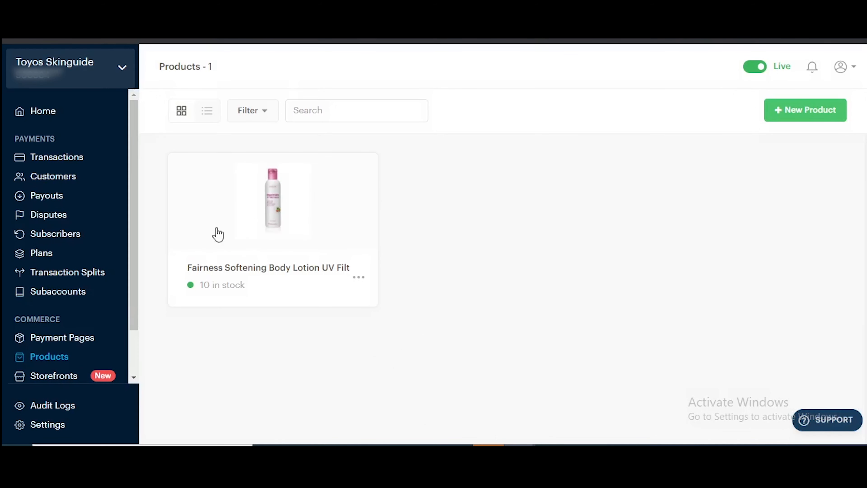
Step: Open the Toyos Skinguide Store storefront and go to its list of products
{"action": "left_click", "coordinate": [134, 376]}
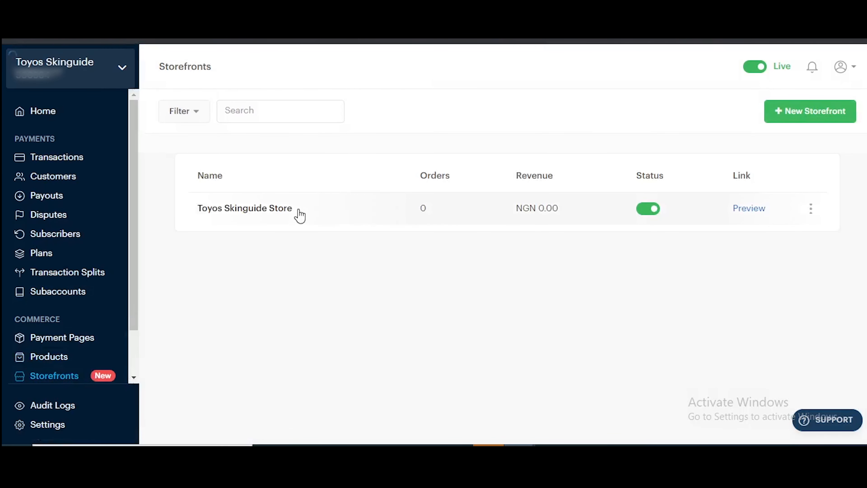
{"action": "left_click", "coordinate": [299, 213]}
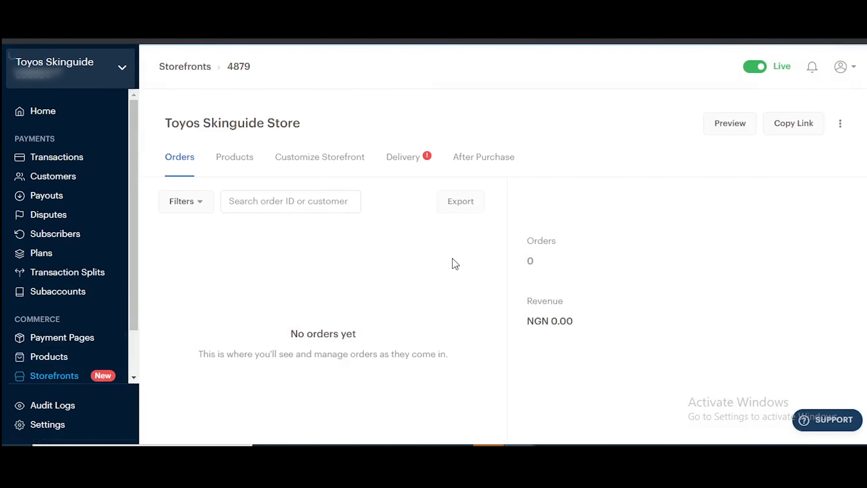
{"action": "left_click", "coordinate": [231, 167]}
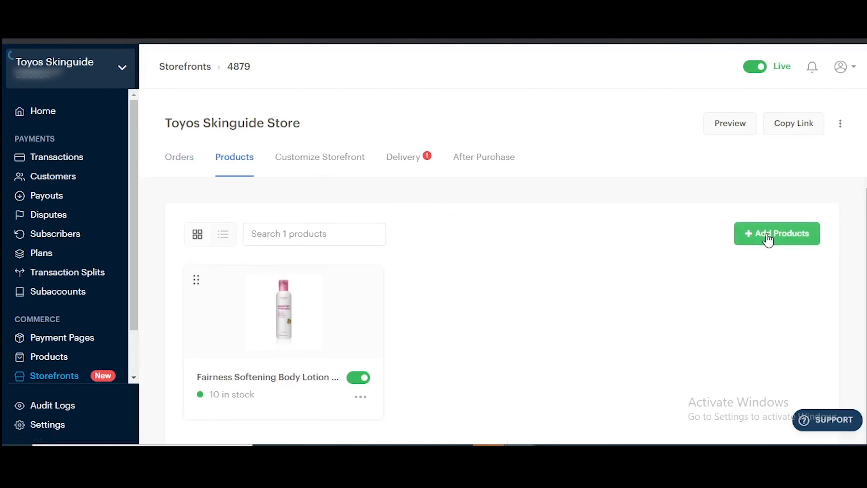
{"action": "left_click", "coordinate": [758, 243]}
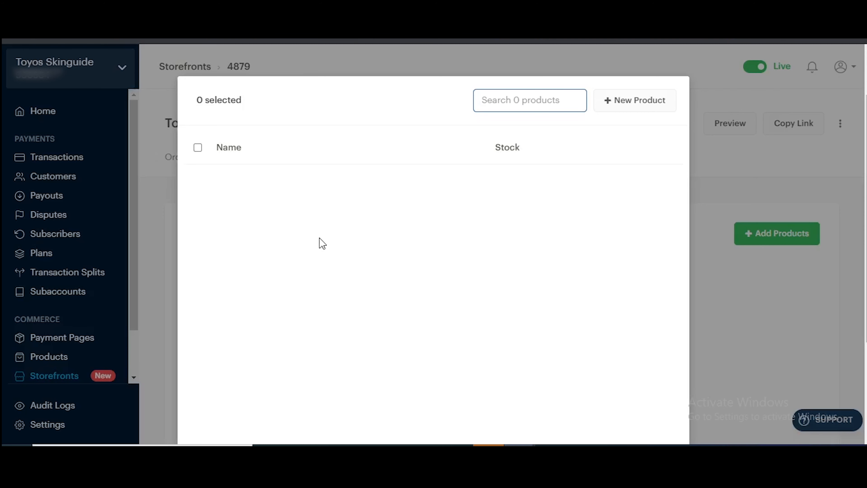
{"action": "left_click", "coordinate": [535, 219]}
{"action": "scroll", "coordinate": [538, 219], "scroll_direction": "down", "scroll_amount": 2}
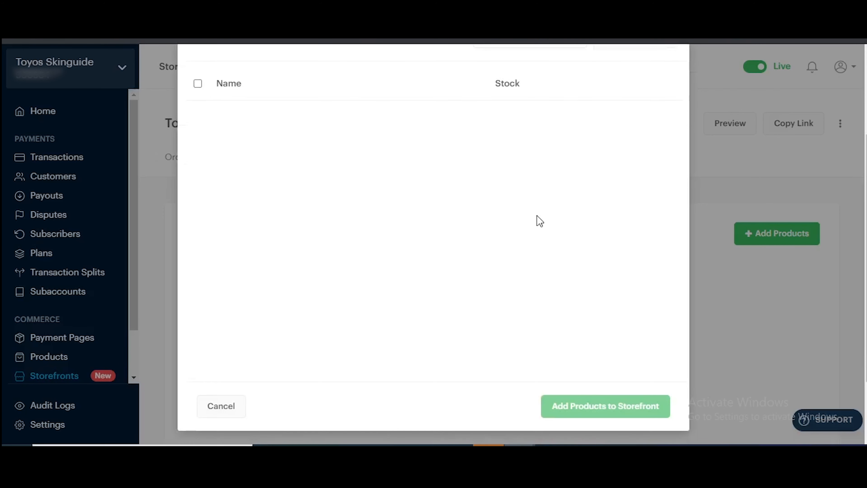
{"action": "scroll", "coordinate": [538, 219], "scroll_direction": "up", "scroll_amount": 2}
{"action": "scroll", "coordinate": [370, 311], "scroll_direction": "down", "scroll_amount": 2}
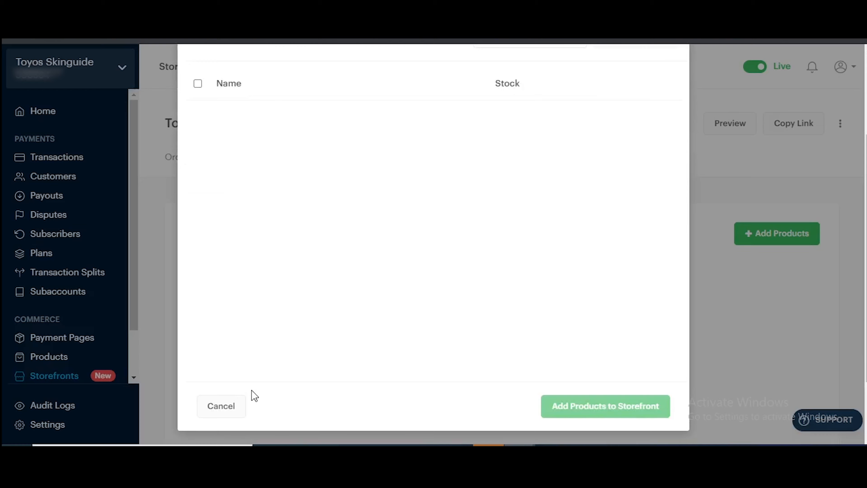
{"action": "left_click", "coordinate": [222, 406]}
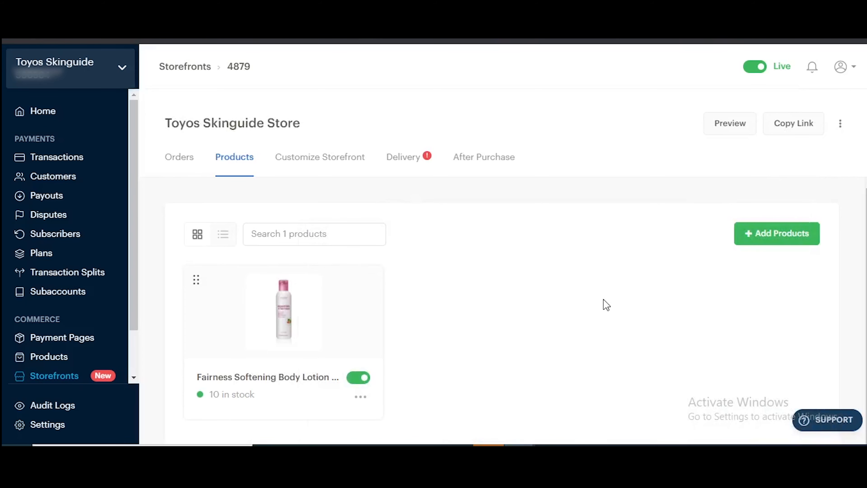
Step: Add SkinPro Cleansing System, Pure Skin Refreshing Face Toner, Ecollagen Wrinkle Power Night Cream and Fairness Essentials Mask & Scrub to the storefront
{"action": "left_click", "coordinate": [768, 243]}
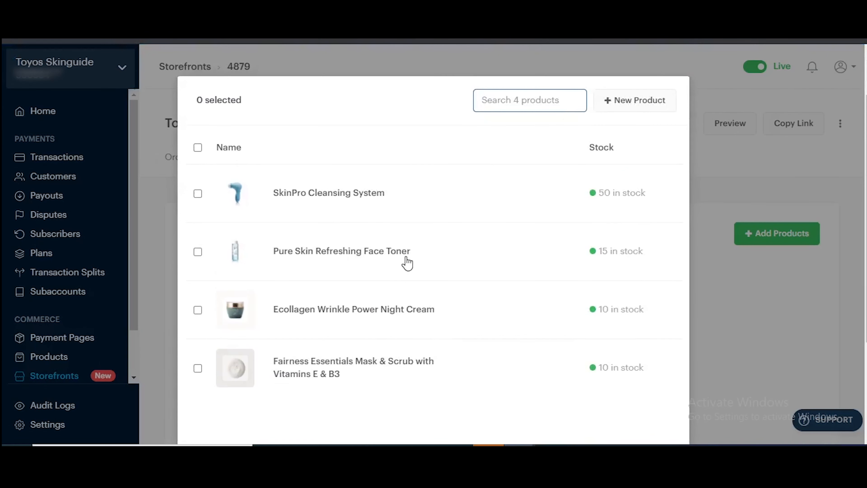
{"action": "left_click", "coordinate": [198, 194]}
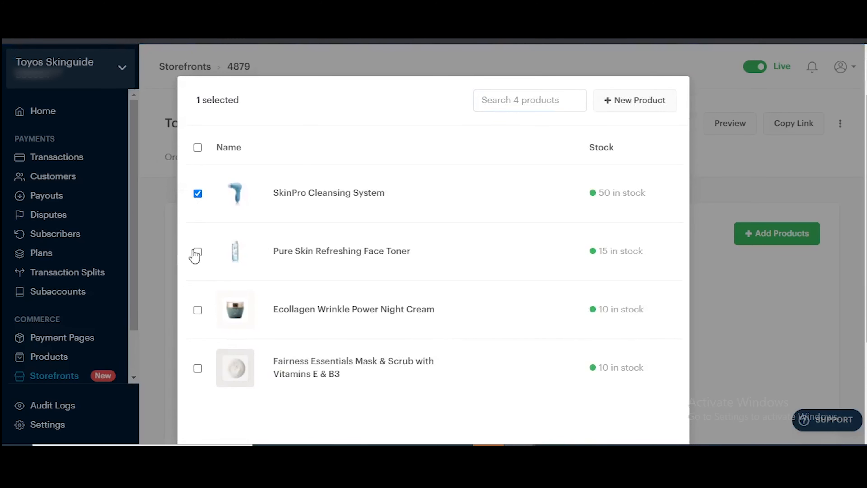
{"action": "left_click", "coordinate": [198, 252]}
{"action": "left_click", "coordinate": [198, 310]}
{"action": "left_click", "coordinate": [197, 369]}
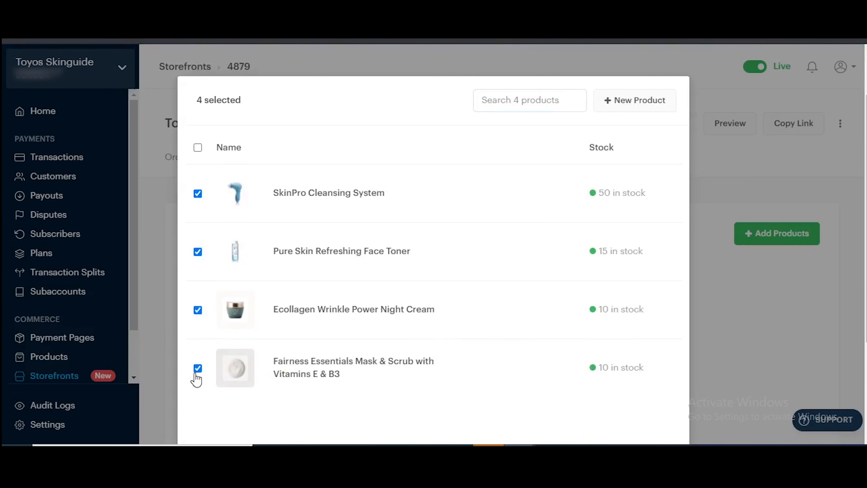
{"action": "scroll", "coordinate": [470, 333], "scroll_direction": "down", "scroll_amount": 1}
{"action": "scroll", "coordinate": [470, 333], "scroll_direction": "down", "scroll_amount": 1}
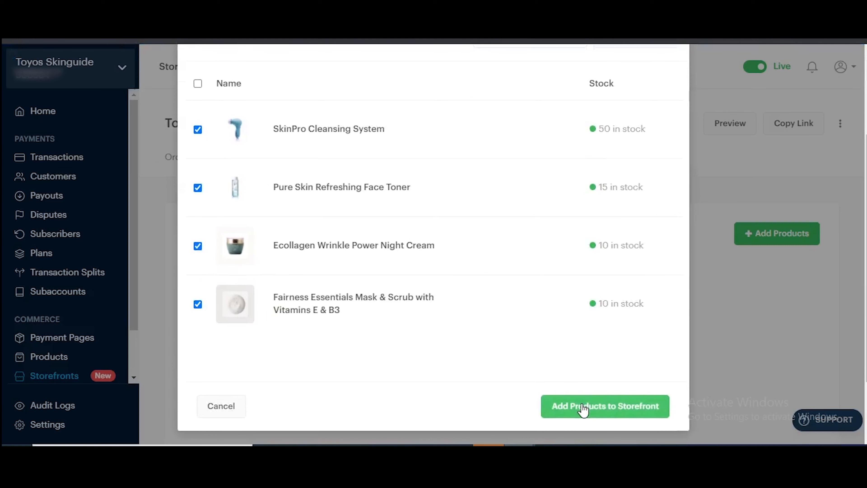
{"action": "left_click", "coordinate": [583, 410]}
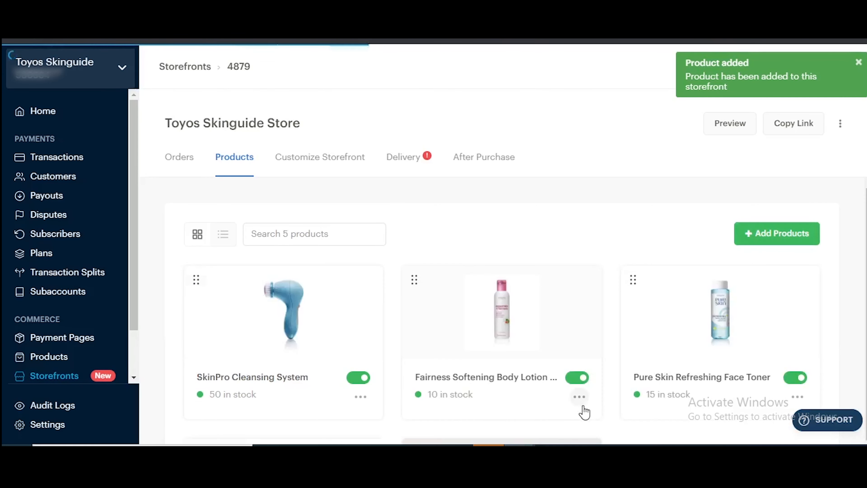
Step: Look over the product cards in the storefront, from the first row down to the last
{"action": "scroll", "coordinate": [553, 305], "scroll_direction": "down", "scroll_amount": 3}
{"action": "scroll", "coordinate": [614, 329], "scroll_direction": "up", "scroll_amount": 3}
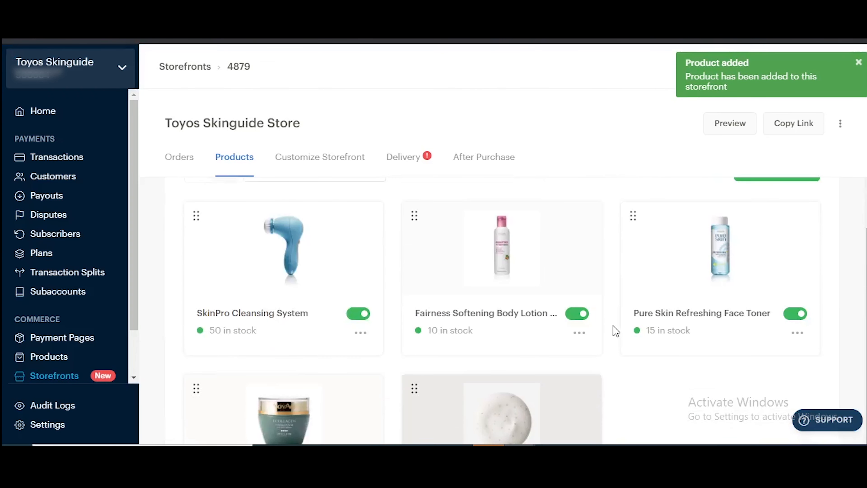
{"action": "scroll", "coordinate": [613, 329], "scroll_direction": "down", "scroll_amount": 1}
{"action": "scroll", "coordinate": [614, 330], "scroll_direction": "up", "scroll_amount": 3}
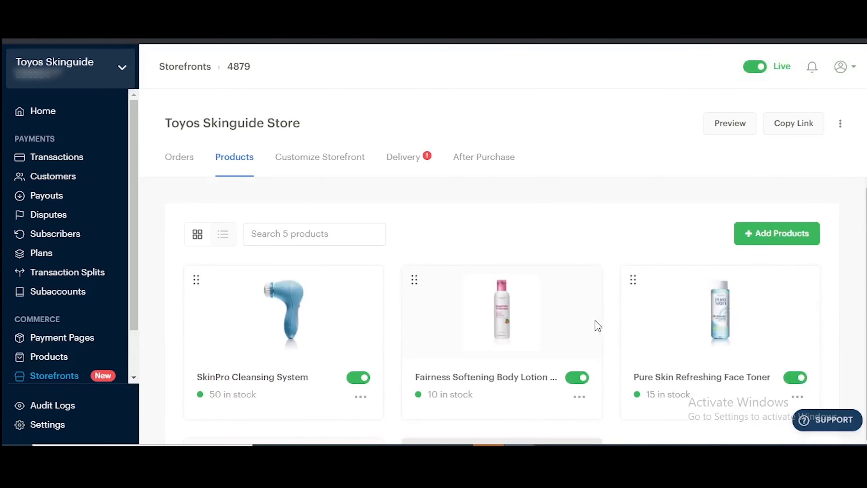
{"action": "scroll", "coordinate": [592, 246], "scroll_direction": "down", "scroll_amount": 5}
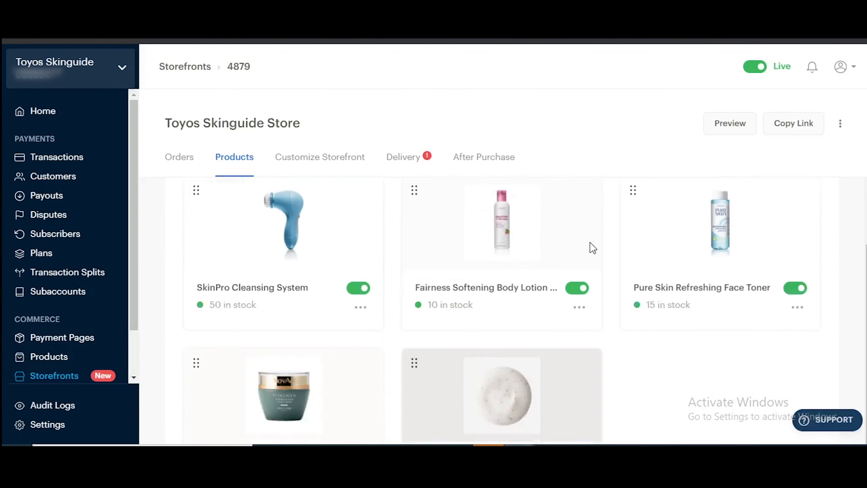
{"action": "scroll", "coordinate": [619, 292], "scroll_direction": "up", "scroll_amount": 3}
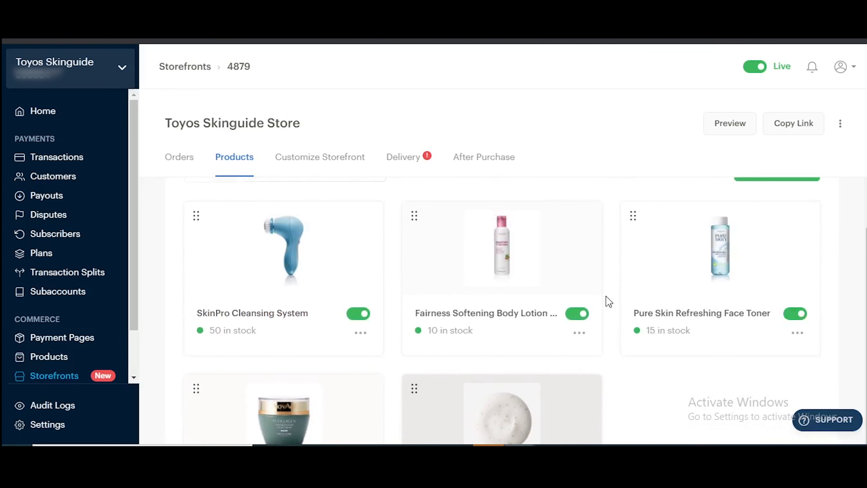
{"action": "scroll", "coordinate": [606, 302], "scroll_direction": "down", "scroll_amount": 3}
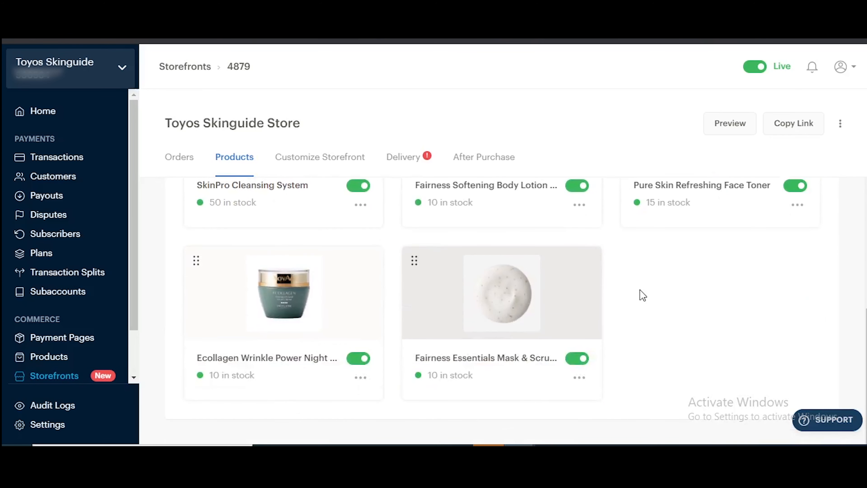
Step: Edit the Fairness Essentials Mask & Scrub product, placing fairness_essentials_mask_scrub.Jpeg first in its media, and save the new order
{"action": "left_click", "coordinate": [580, 377]}
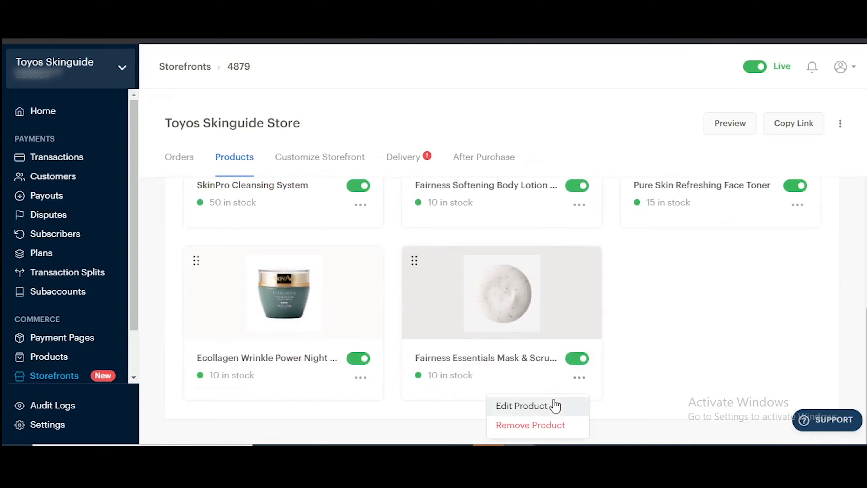
{"action": "left_click", "coordinate": [522, 405]}
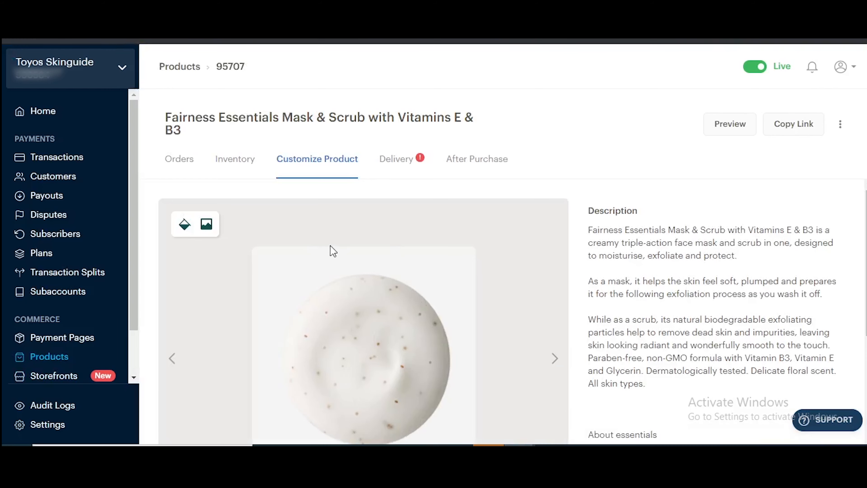
{"action": "left_click", "coordinate": [206, 226]}
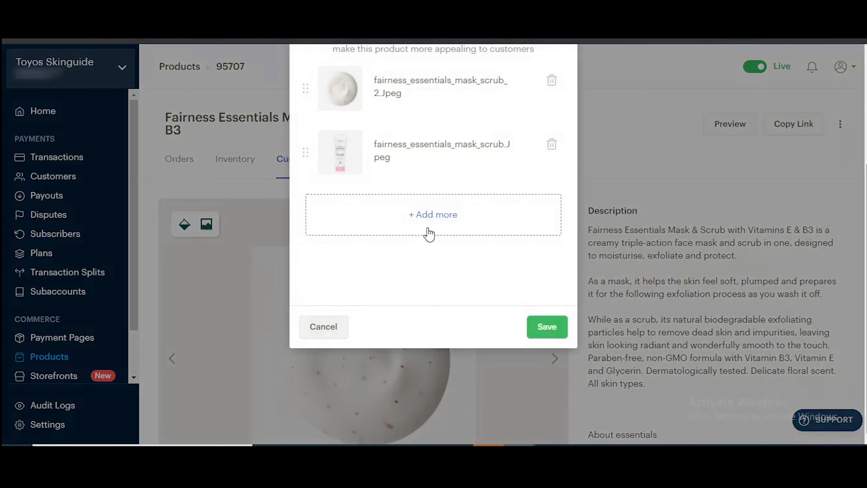
{"action": "left_click_drag", "start_coordinate": [309, 218], "coordinate": [310, 172]}
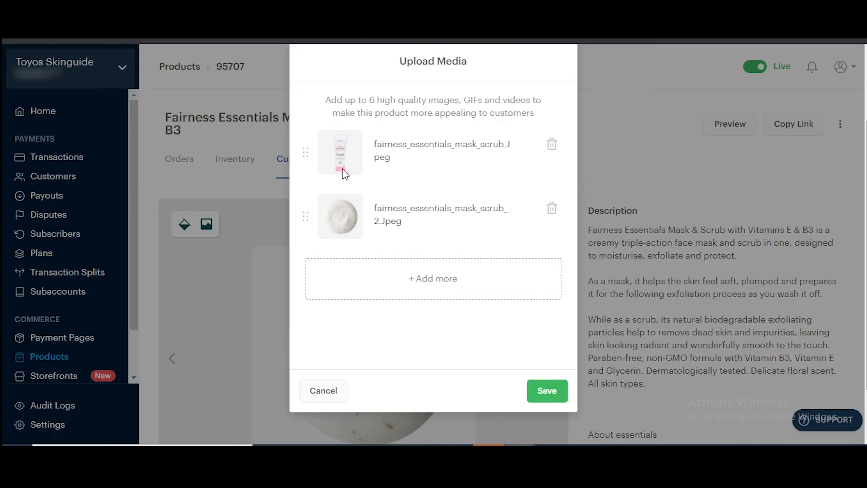
{"action": "left_click", "coordinate": [547, 390]}
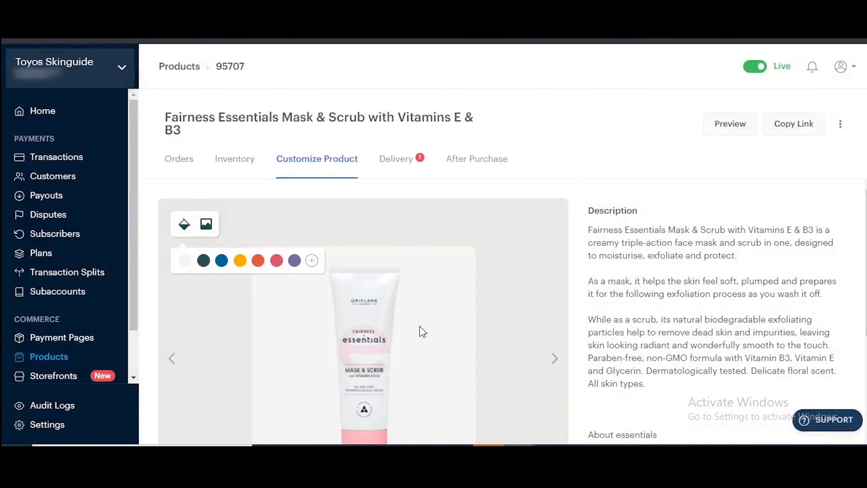
Step: Open the product's description for editing and remove the surplus blank lines above "For best results, use twice a week."
{"action": "scroll", "coordinate": [584, 279], "scroll_direction": "down", "scroll_amount": 2}
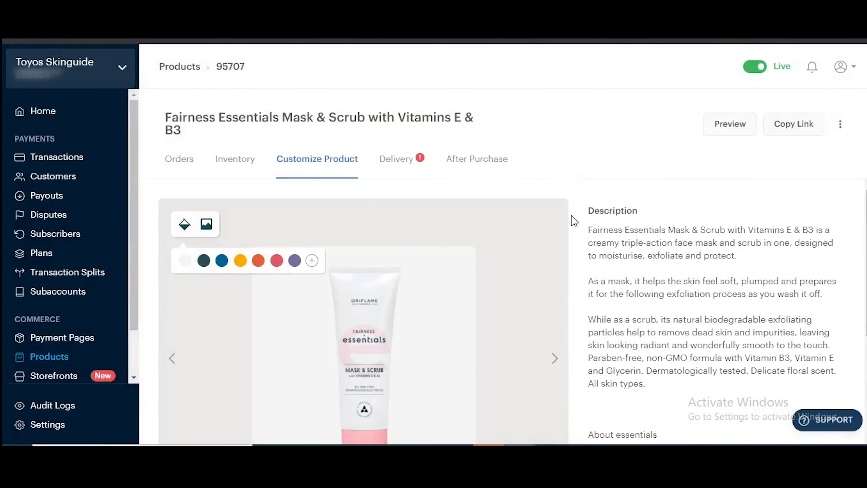
{"action": "scroll", "coordinate": [573, 225], "scroll_direction": "down", "scroll_amount": 12}
{"action": "scroll", "coordinate": [573, 235], "scroll_direction": "down", "scroll_amount": 2}
{"action": "scroll", "coordinate": [685, 248], "scroll_direction": "up", "scroll_amount": 12}
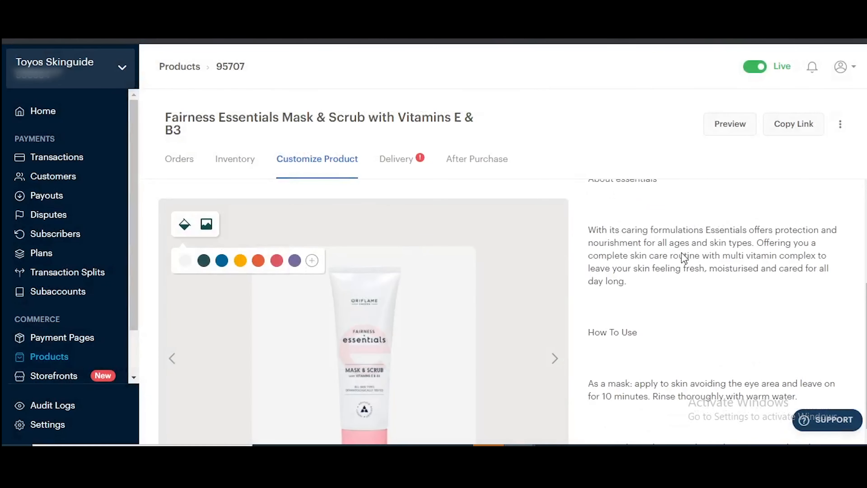
{"action": "scroll", "coordinate": [686, 285], "scroll_direction": "down", "scroll_amount": 6}
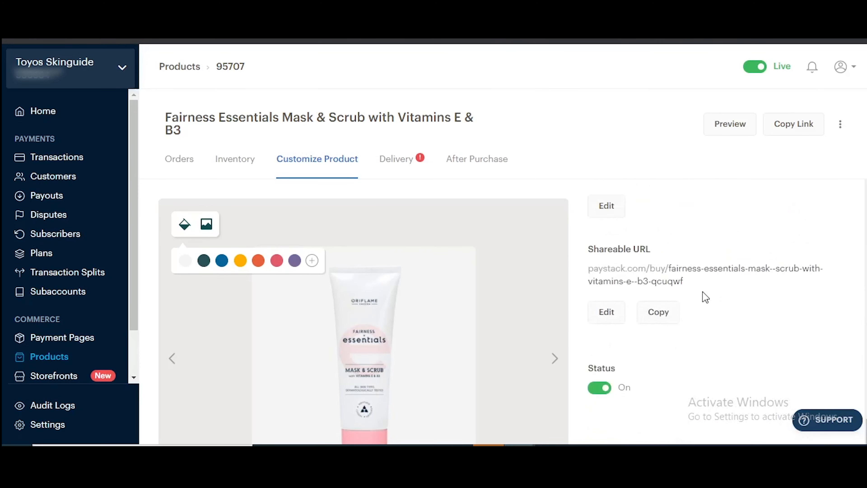
{"action": "scroll", "coordinate": [649, 301], "scroll_direction": "up", "scroll_amount": 3}
{"action": "left_click", "coordinate": [606, 326]}
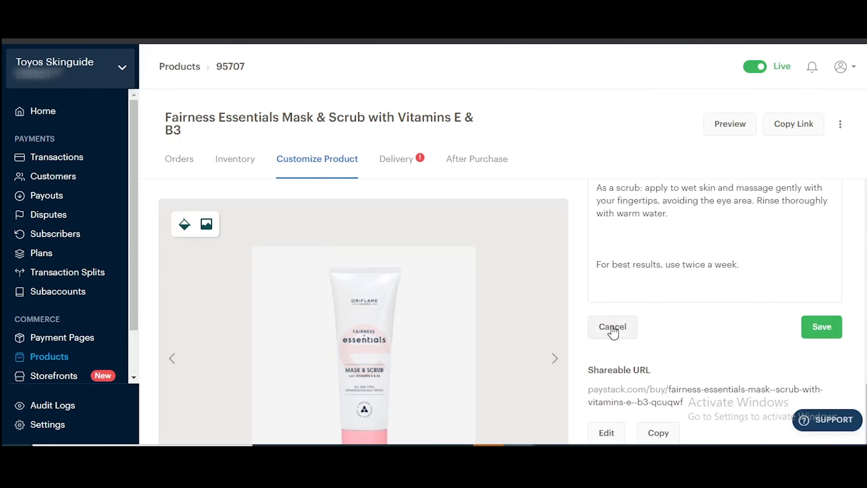
{"action": "scroll", "coordinate": [714, 327], "scroll_direction": "up", "scroll_amount": 2}
{"action": "left_click", "coordinate": [625, 309]}
{"action": "key", "text": "BackSpace"}
{"action": "key", "text": "BackSpace"}
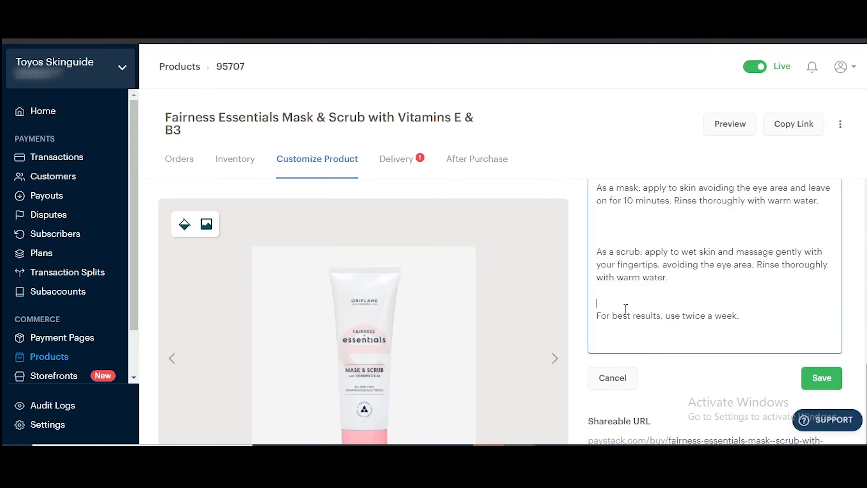
Step: Remove the surplus blank lines above the "As a scrub" paragraph and below the "How To Use" heading in the description
{"action": "scroll", "coordinate": [629, 259], "scroll_direction": "up", "scroll_amount": 2}
{"action": "left_click", "coordinate": [621, 290]}
{"action": "key", "text": "BackSpace"}
{"action": "key", "text": "BackSpace"}
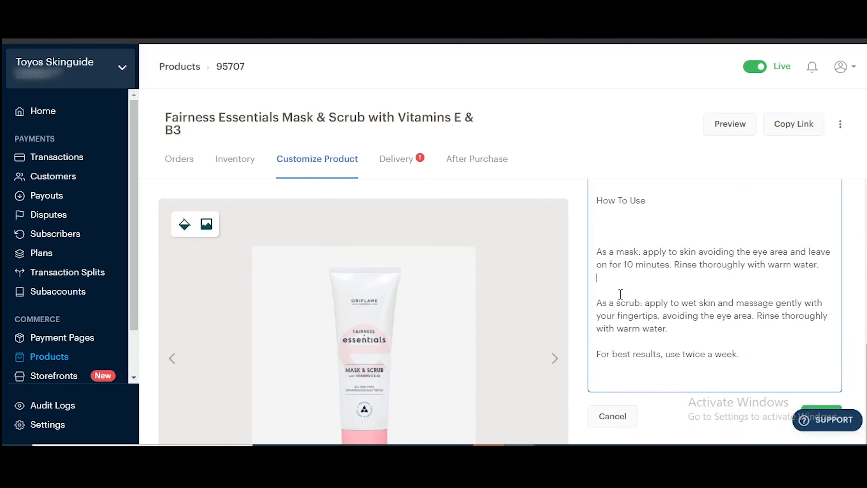
{"action": "left_click", "coordinate": [615, 231]}
{"action": "key", "text": "BackSpace"}
{"action": "key", "text": "BackSpace"}
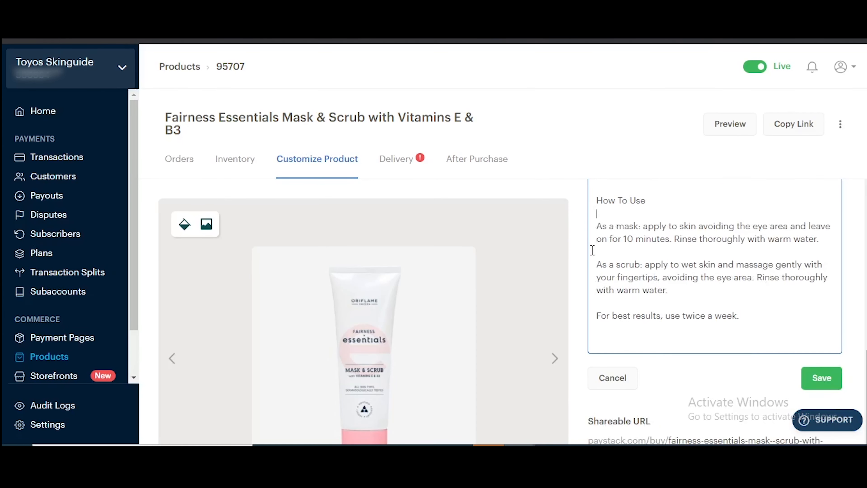
Step: Remove the surplus blank lines above and below the "About essentials" heading in the description
{"action": "scroll", "coordinate": [590, 248], "scroll_direction": "up", "scroll_amount": 5}
{"action": "left_click", "coordinate": [619, 339]}
{"action": "key", "text": "BackSpace"}
{"action": "key", "text": "BackSpace"}
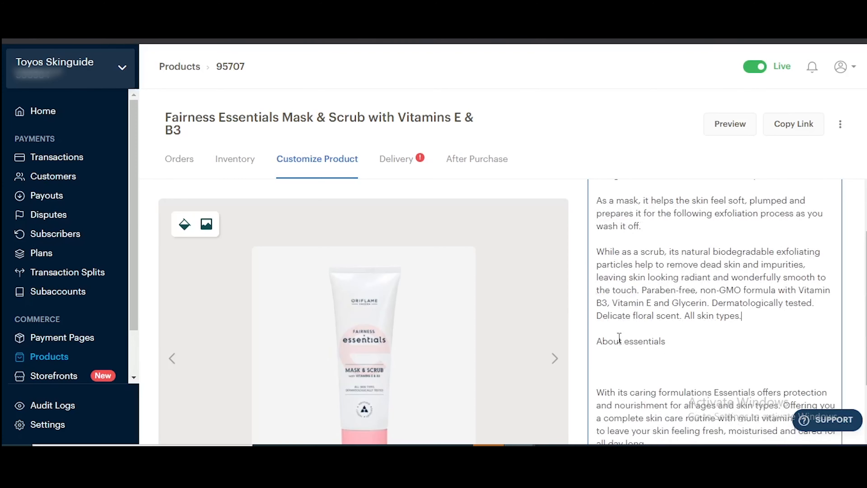
{"action": "left_click", "coordinate": [635, 371]}
{"action": "key", "text": "BackSpace"}
{"action": "key", "text": "BackSpace"}
{"action": "scroll", "coordinate": [577, 310], "scroll_direction": "up", "scroll_amount": 5}
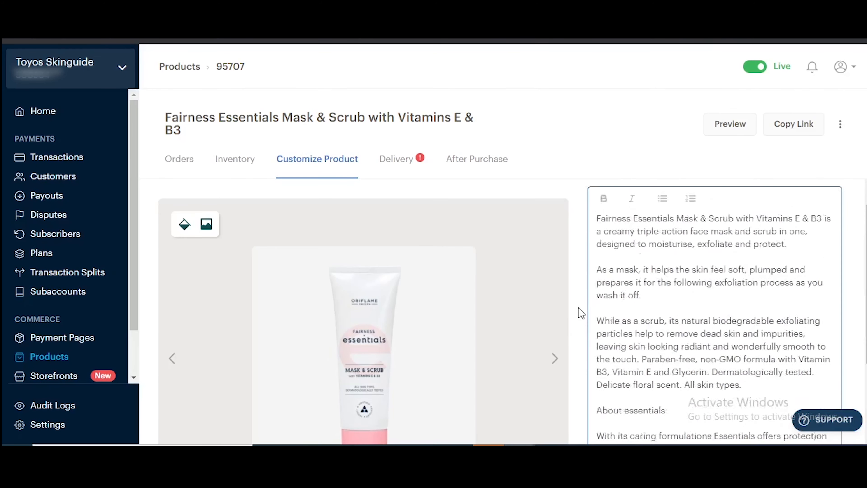
{"action": "scroll", "coordinate": [586, 319], "scroll_direction": "down", "scroll_amount": 5}
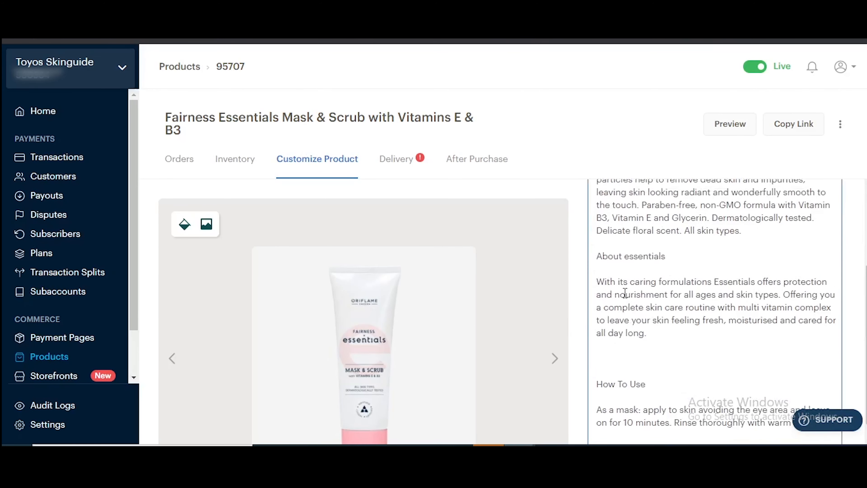
Step: Make the "About essentials" heading in the product description bold
{"action": "triple_click", "coordinate": [624, 258]}
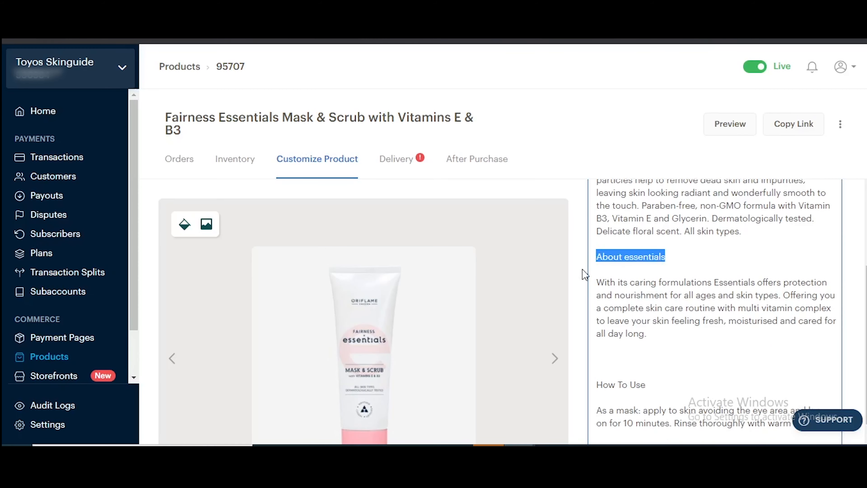
{"action": "scroll", "coordinate": [585, 274], "scroll_direction": "up", "scroll_amount": 5}
{"action": "left_click", "coordinate": [603, 239]}
{"action": "scroll", "coordinate": [590, 288], "scroll_direction": "down", "scroll_amount": 5}
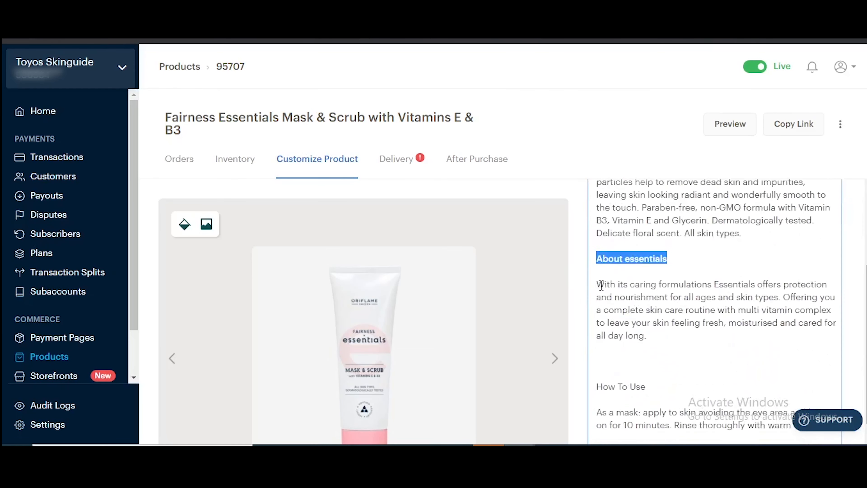
Step: Remove the surplus blank lines between the "About essentials" paragraph and the "How To Use" heading
{"action": "left_click", "coordinate": [621, 360]}
{"action": "key", "text": "BackSpace"}
{"action": "key", "text": "BackSpace"}
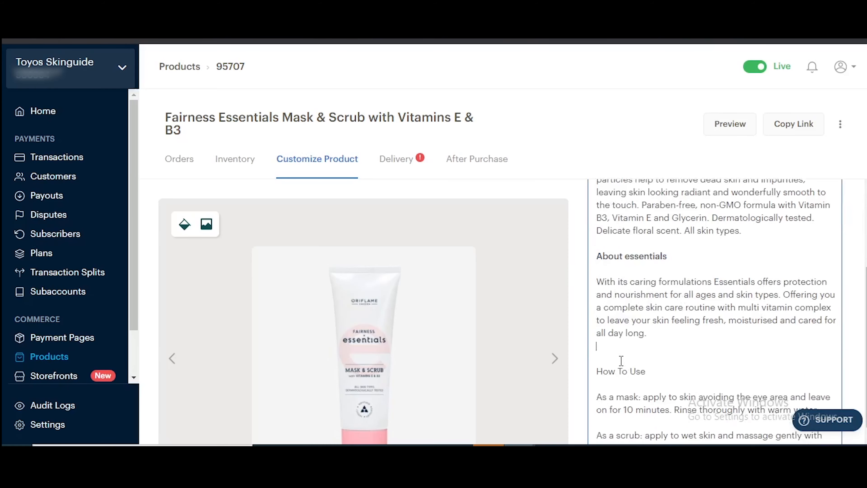
Step: Turn the usage instructions from "As a mask" through "For best results, use twice a week." into a bulleted list
{"action": "scroll", "coordinate": [635, 338], "scroll_direction": "down", "scroll_amount": 4}
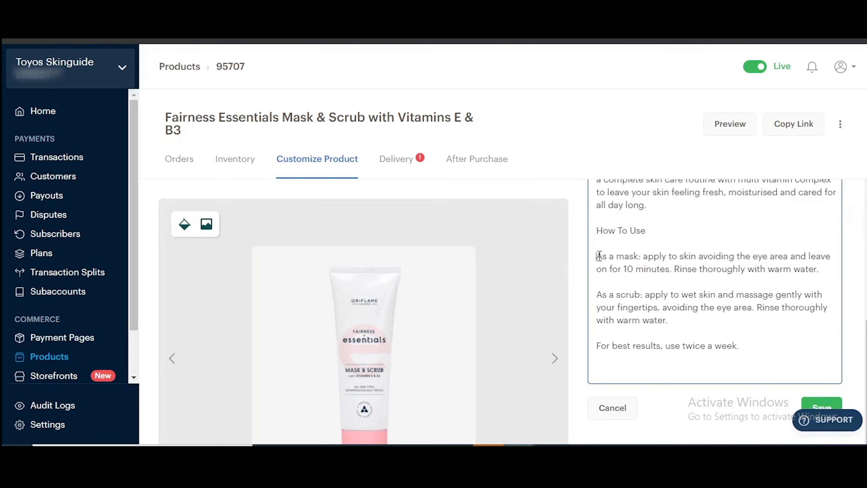
{"action": "left_click_drag", "start_coordinate": [599, 256], "coordinate": [773, 357]}
{"action": "scroll", "coordinate": [582, 303], "scroll_direction": "up", "scroll_amount": 8}
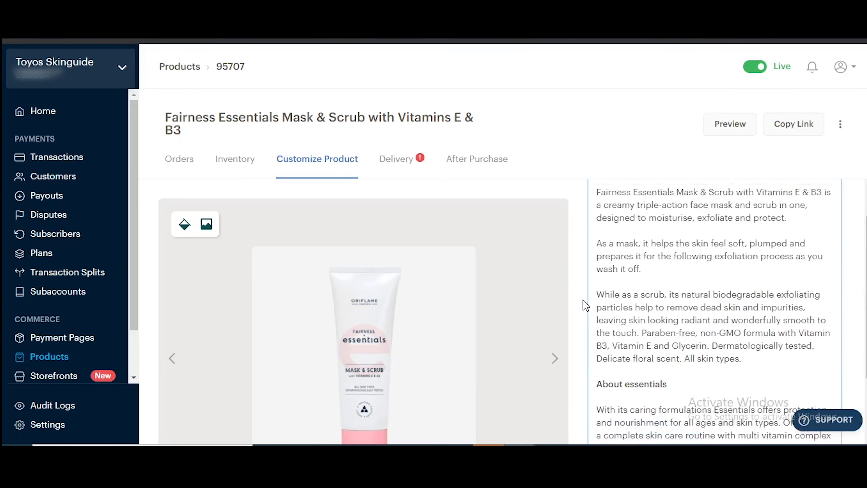
{"action": "left_click", "coordinate": [663, 240]}
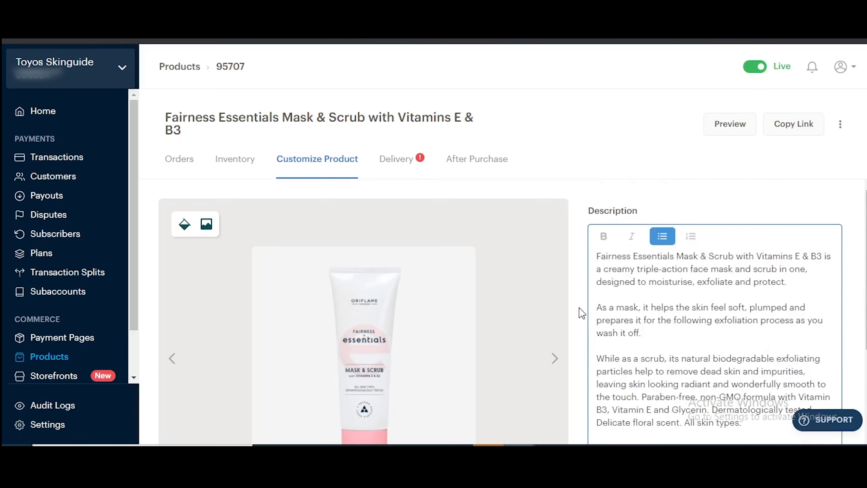
Step: Delete the two empty bullets between the usage instructions under "How To Use"
{"action": "scroll", "coordinate": [582, 313], "scroll_direction": "down", "scroll_amount": 8}
{"action": "left_click", "coordinate": [614, 295]}
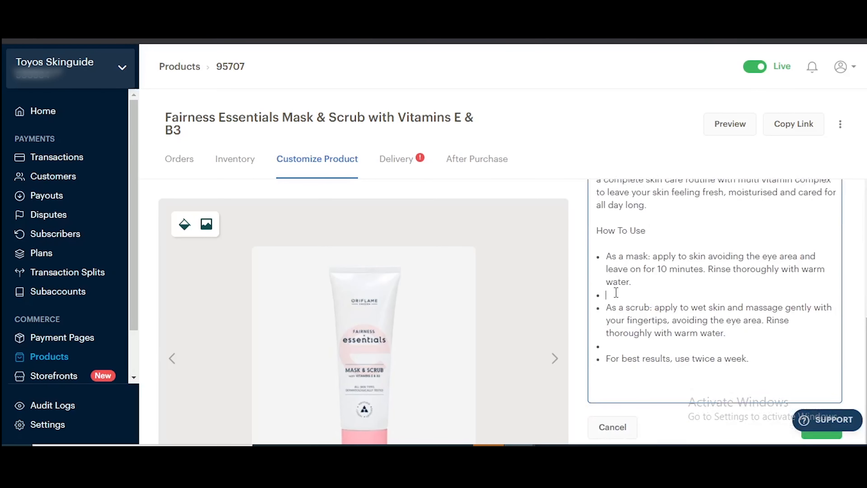
{"action": "key", "text": "BackSpace"}
{"action": "key", "text": "BackSpace"}
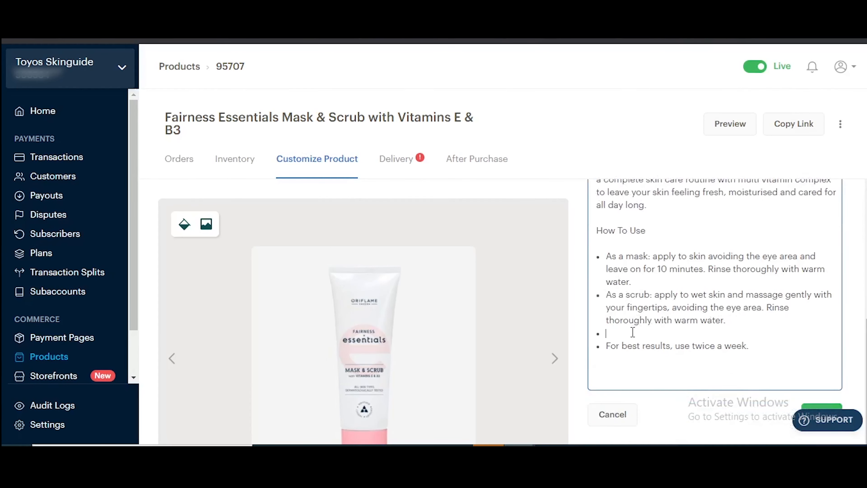
{"action": "key", "text": "BackSpace"}
{"action": "key", "text": "BackSpace"}
{"action": "scroll", "coordinate": [654, 322], "scroll_direction": "up", "scroll_amount": 2}
{"action": "scroll", "coordinate": [580, 313], "scroll_direction": "up", "scroll_amount": 6}
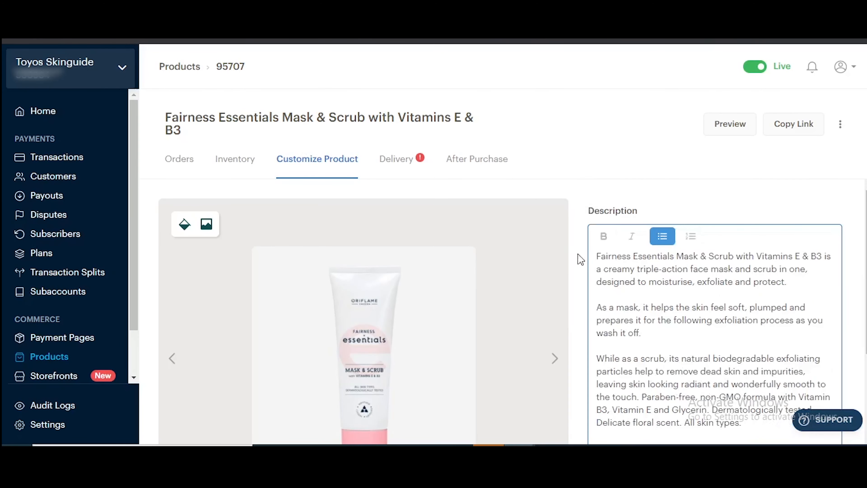
{"action": "scroll", "coordinate": [577, 261], "scroll_direction": "down", "scroll_amount": 8}
{"action": "scroll", "coordinate": [668, 271], "scroll_direction": "down", "scroll_amount": 1}
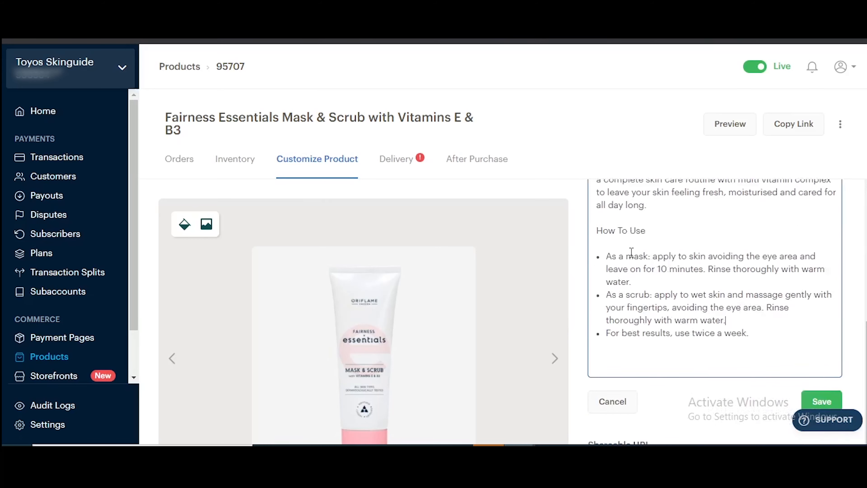
Step: Make the "How To Use" heading in the product description bold
{"action": "triple_click", "coordinate": [622, 231]}
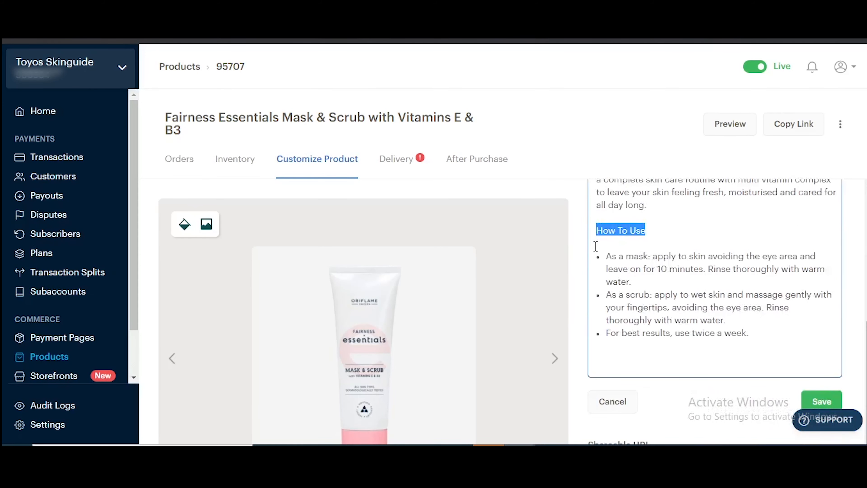
{"action": "scroll", "coordinate": [583, 251], "scroll_direction": "up", "scroll_amount": 8}
{"action": "left_click", "coordinate": [603, 235]}
{"action": "scroll", "coordinate": [594, 260], "scroll_direction": "down", "scroll_amount": 3}
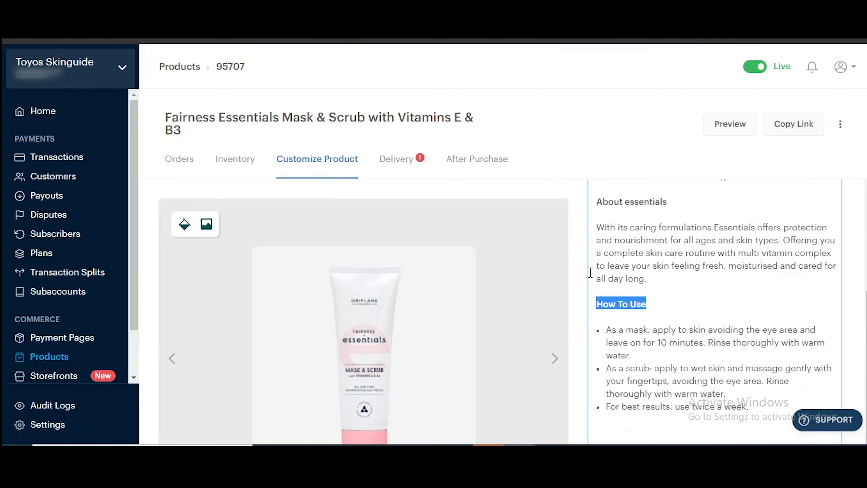
{"action": "scroll", "coordinate": [589, 272], "scroll_direction": "down", "scroll_amount": 3}
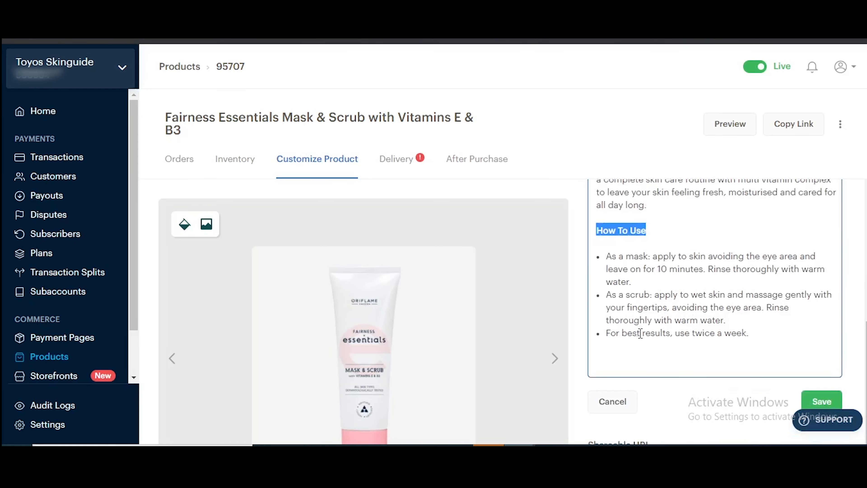
Step: Save the edited product description and review the saved text
{"action": "scroll", "coordinate": [582, 341], "scroll_direction": "down", "scroll_amount": 8}
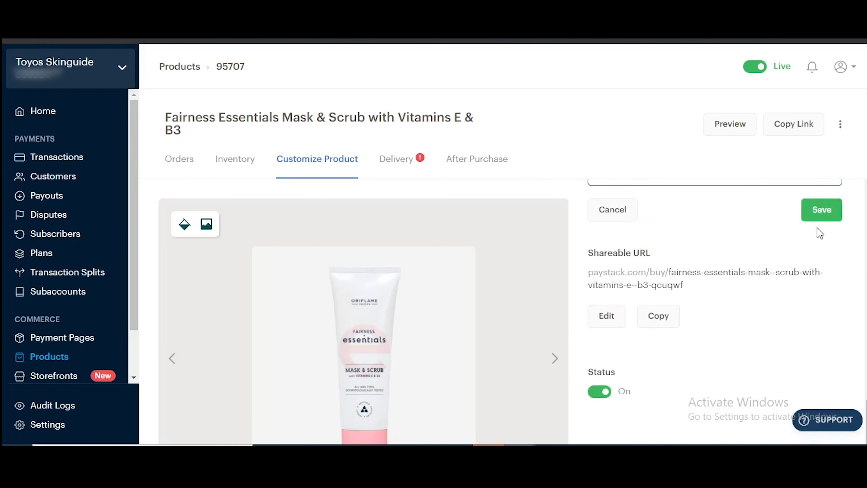
{"action": "left_click", "coordinate": [822, 209]}
{"action": "scroll", "coordinate": [755, 271], "scroll_direction": "up", "scroll_amount": 4}
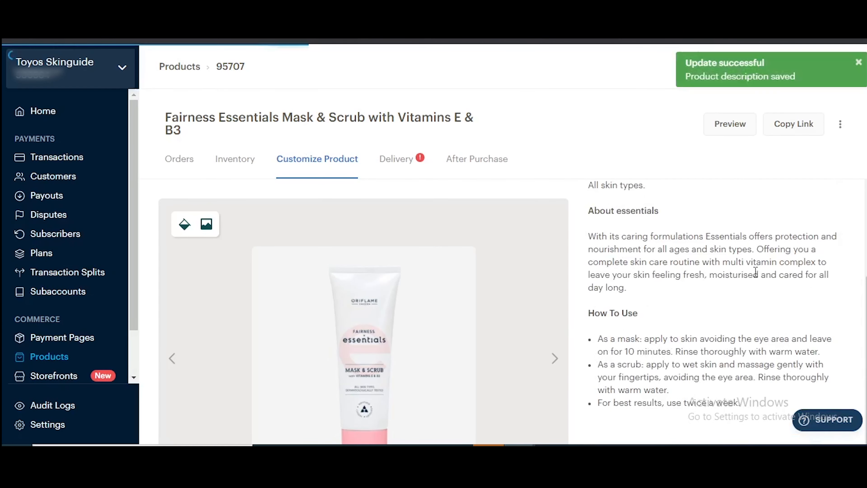
{"action": "scroll", "coordinate": [727, 310], "scroll_direction": "up", "scroll_amount": 5}
{"action": "scroll", "coordinate": [721, 316], "scroll_direction": "down", "scroll_amount": 10}
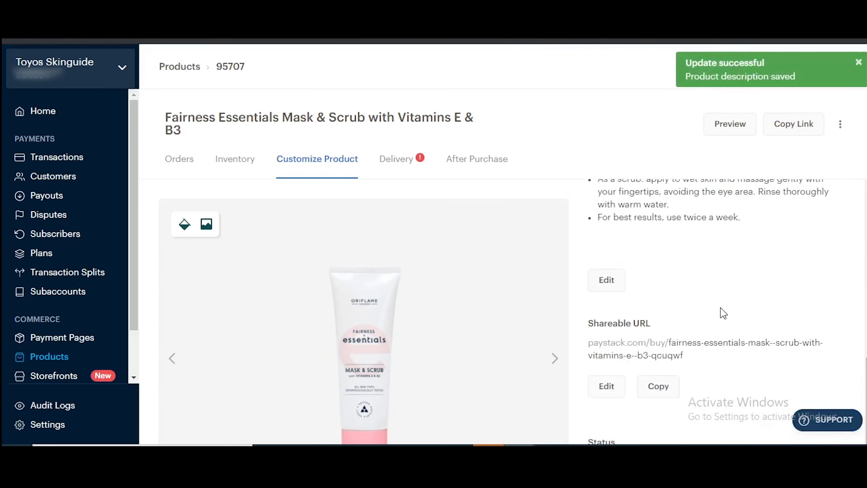
{"action": "scroll", "coordinate": [722, 315], "scroll_direction": "down", "scroll_amount": 3}
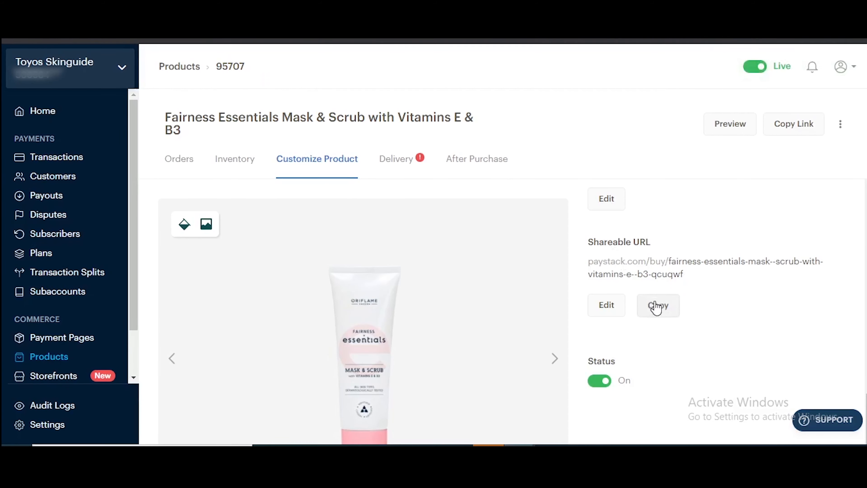
Step: Copy the product's shareable link, then shorten its slug to fairness-essentials-mask--scrub-with-vitamins and save it
{"action": "left_click", "coordinate": [656, 307]}
{"action": "left_click", "coordinate": [605, 310]}
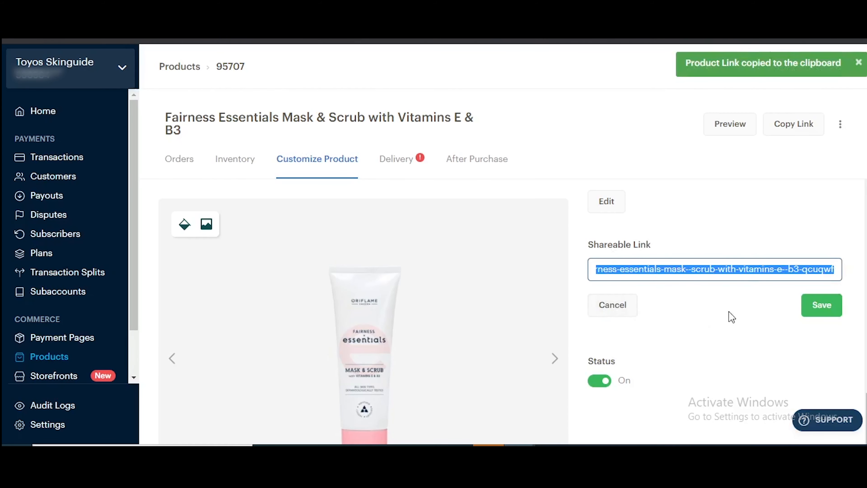
{"action": "left_click", "coordinate": [750, 274]}
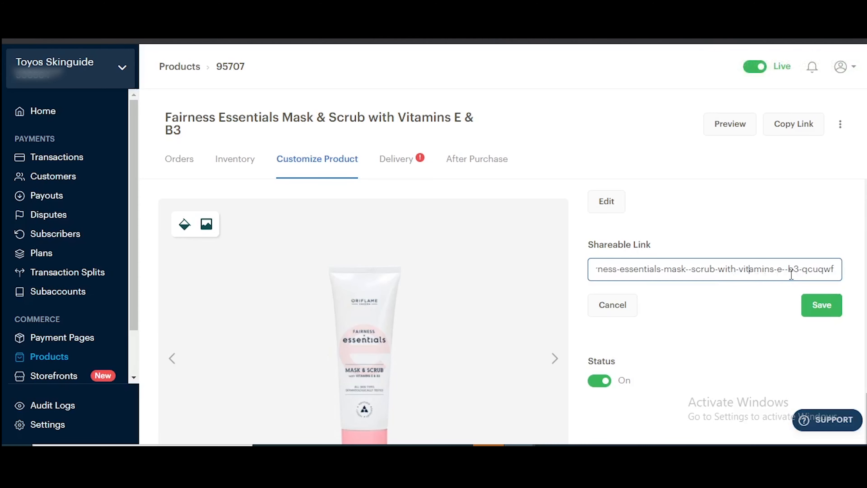
{"action": "left_click_drag", "start_coordinate": [789, 271], "coordinate": [855, 277]}
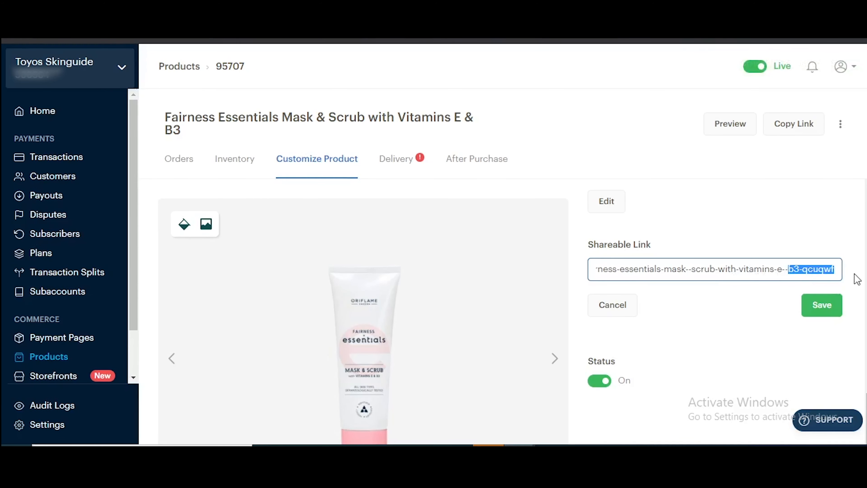
{"action": "key", "text": "BackSpace"}
{"action": "key", "text": "BackSpace"}
{"action": "key", "text": "BackSpace"}
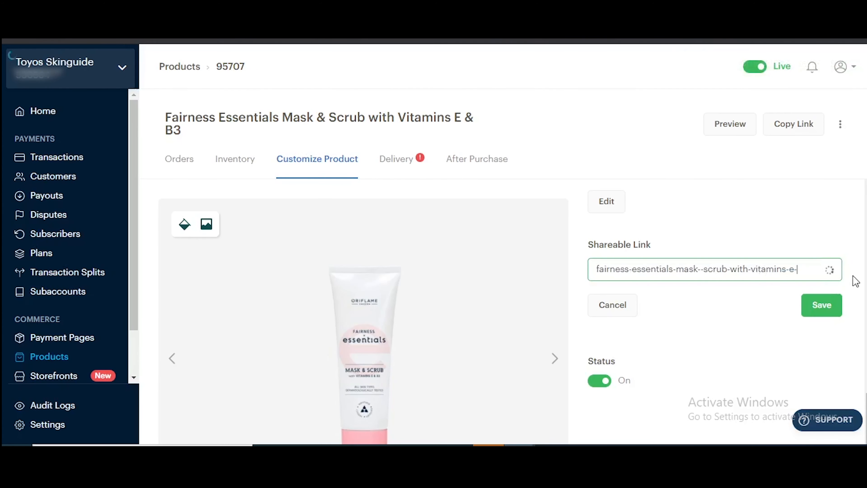
{"action": "key", "text": "BackSpace"}
{"action": "key", "text": "BackSpace"}
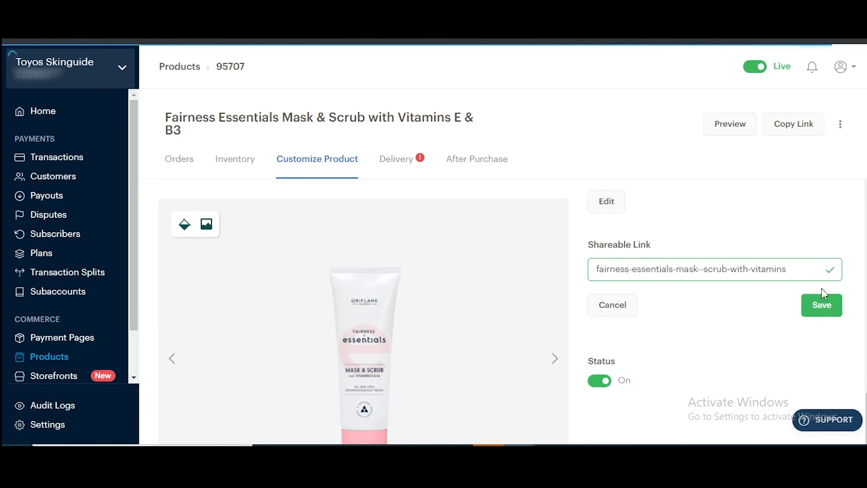
{"action": "left_click", "coordinate": [823, 305]}
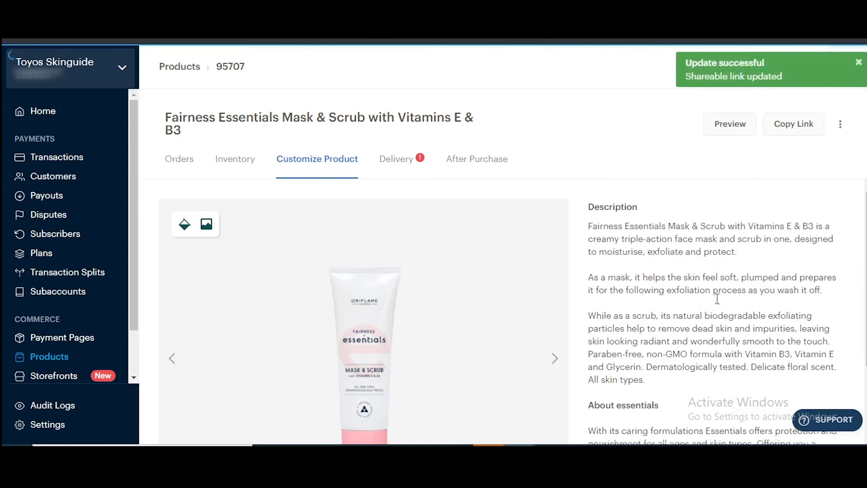
Step: Try the yellow, orange, pink and purple preset colours as the product image background
{"action": "scroll", "coordinate": [775, 334], "scroll_direction": "up", "scroll_amount": 10}
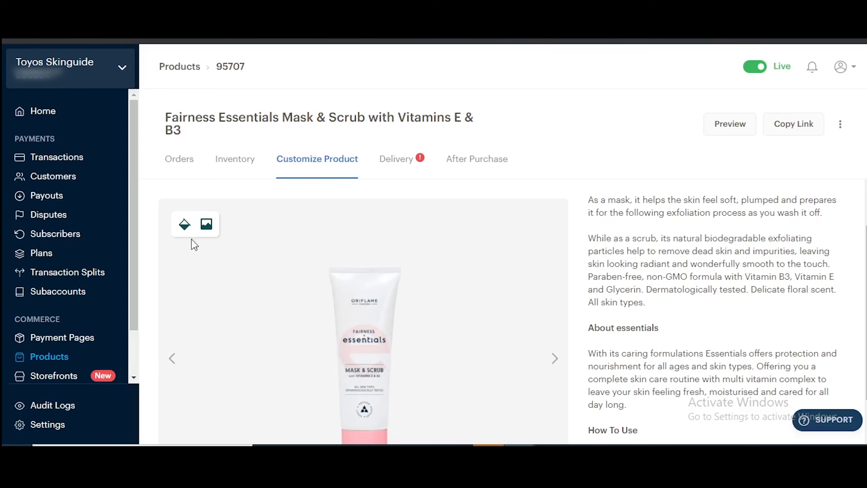
{"action": "left_click", "coordinate": [184, 230]}
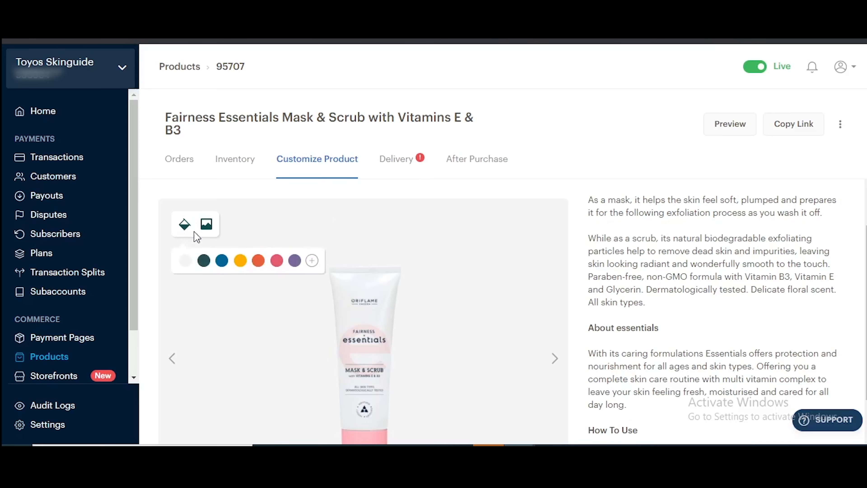
{"action": "scroll", "coordinate": [579, 274], "scroll_direction": "down", "scroll_amount": 2}
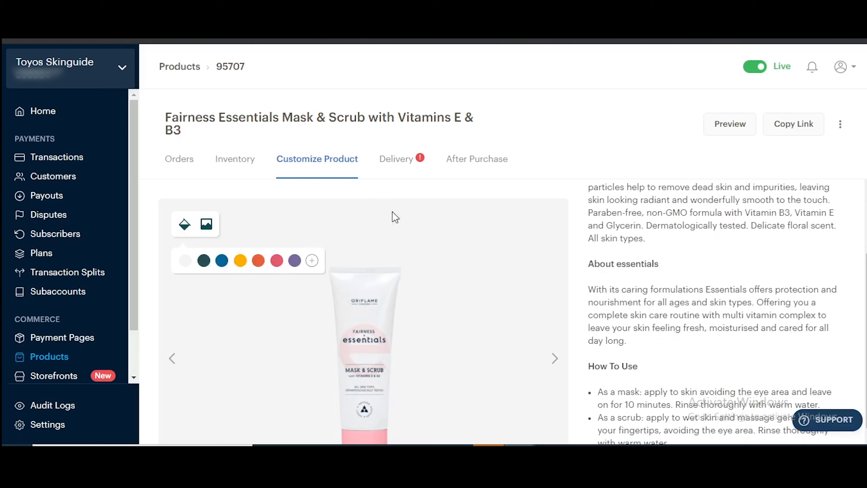
{"action": "left_click", "coordinate": [240, 261]}
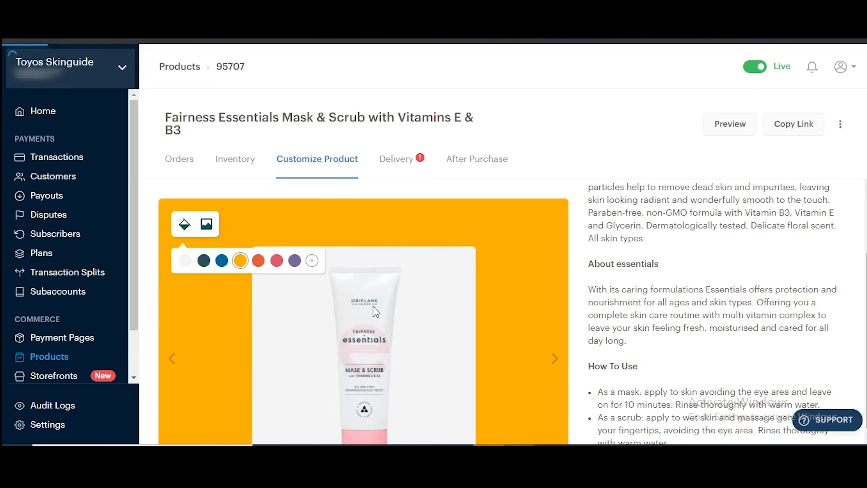
{"action": "left_click", "coordinate": [259, 261]}
{"action": "left_click", "coordinate": [276, 260]}
{"action": "left_click", "coordinate": [296, 262]}
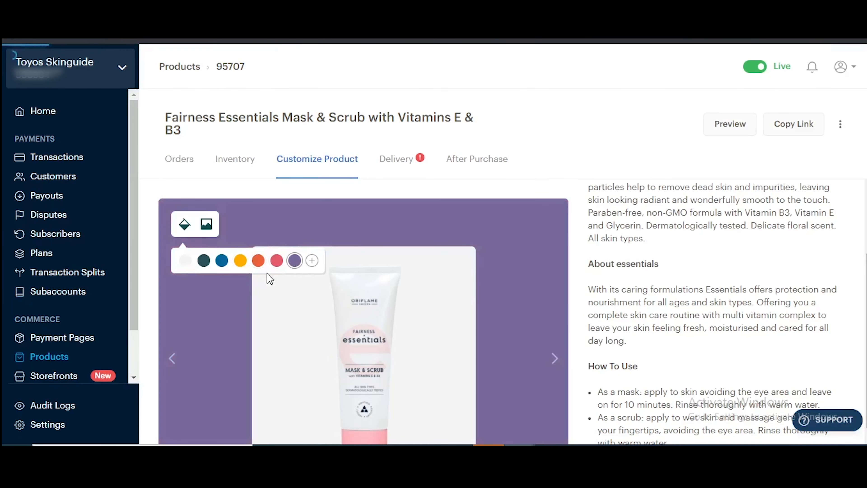
Step: Try a custom dark green-grey background, #3c4441, behind the product image
{"action": "left_click", "coordinate": [312, 261]}
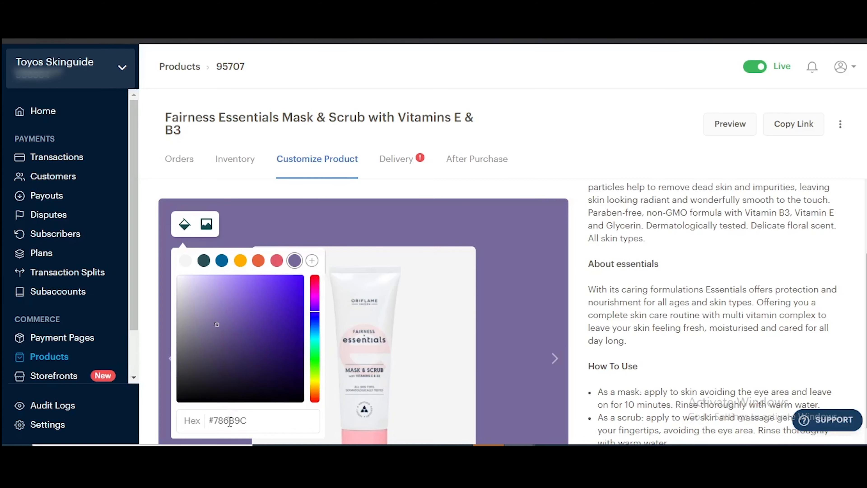
{"action": "left_click", "coordinate": [315, 346]}
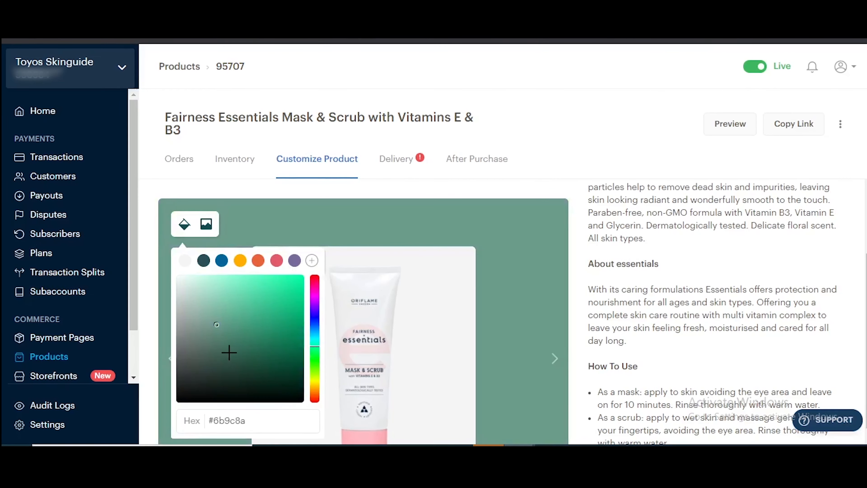
{"action": "left_click_drag", "start_coordinate": [228, 350], "coordinate": [191, 368]}
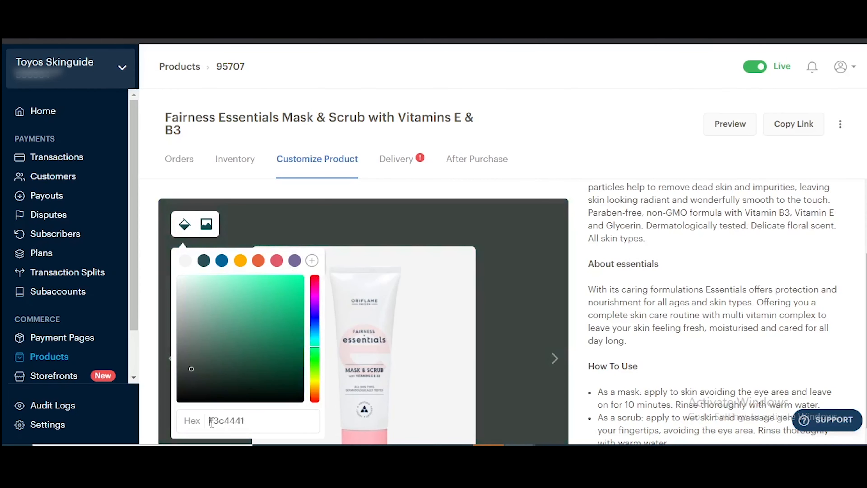
{"action": "left_click_drag", "start_coordinate": [211, 422], "coordinate": [266, 422]}
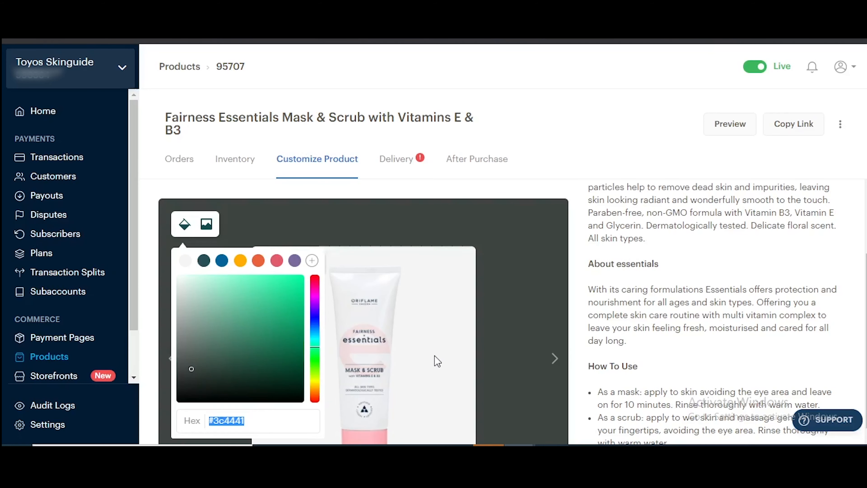
Step: Set the product image background to the light grey preset and review the product's details
{"action": "left_click", "coordinate": [186, 261]}
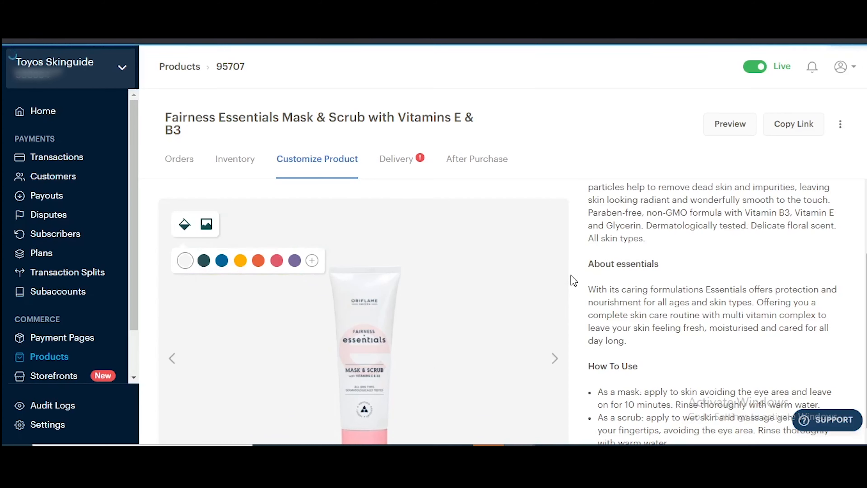
{"action": "scroll", "coordinate": [578, 276], "scroll_direction": "down", "scroll_amount": 10}
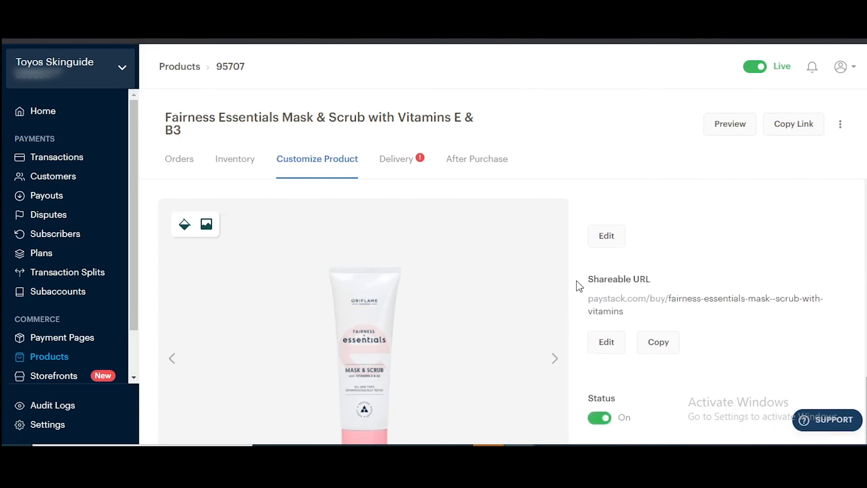
{"action": "scroll", "coordinate": [575, 291], "scroll_direction": "up", "scroll_amount": 10}
{"action": "scroll", "coordinate": [571, 291], "scroll_direction": "down", "scroll_amount": 3}
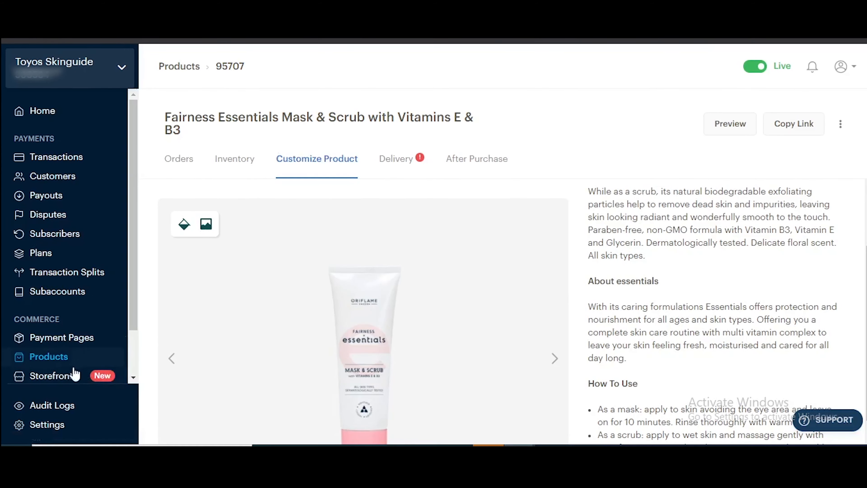
Step: Open the Toyos Skinguide Store storefront and look through its listed products
{"action": "left_click", "coordinate": [71, 376]}
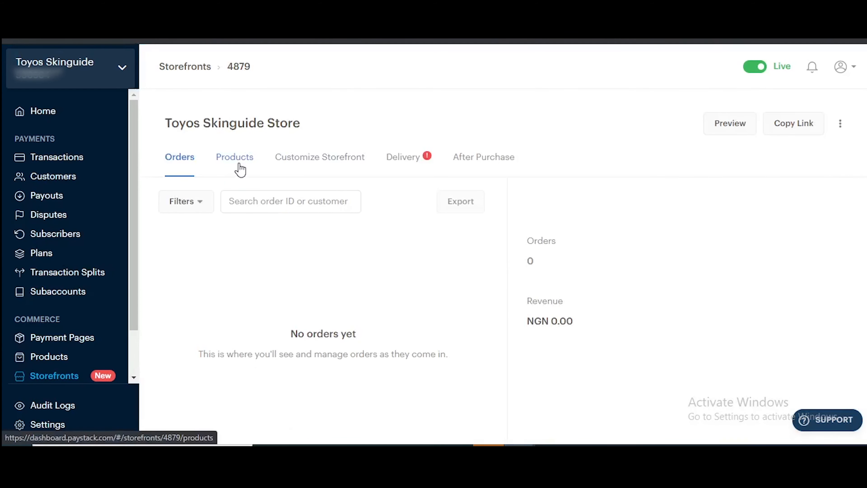
{"action": "left_click", "coordinate": [239, 169]}
{"action": "scroll", "coordinate": [482, 248], "scroll_direction": "down", "scroll_amount": 5}
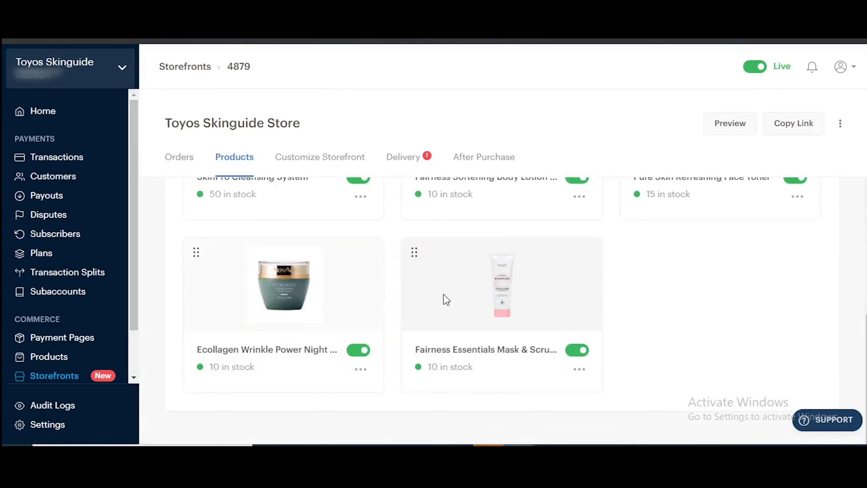
{"action": "scroll", "coordinate": [682, 333], "scroll_direction": "up", "scroll_amount": 5}
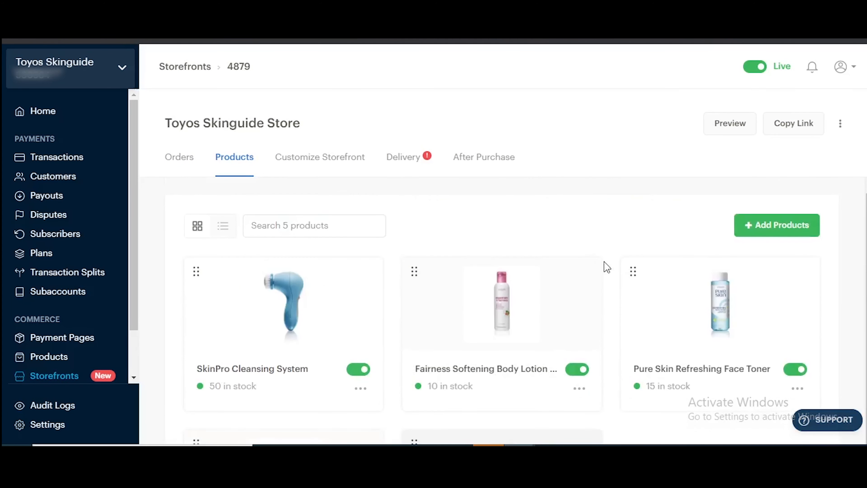
Step: In the storefront's delivery settings, keep the delivery address Required and check the delivery note choices, leaving it Optional
{"action": "left_click", "coordinate": [412, 158]}
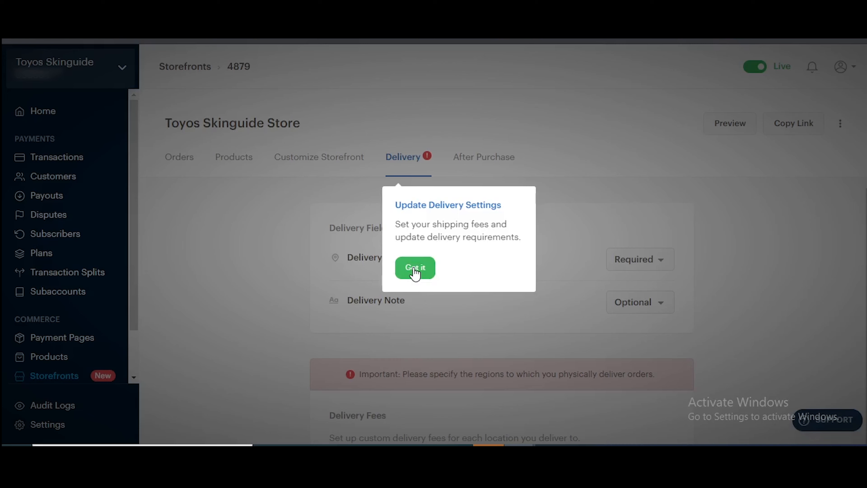
{"action": "left_click", "coordinate": [417, 268]}
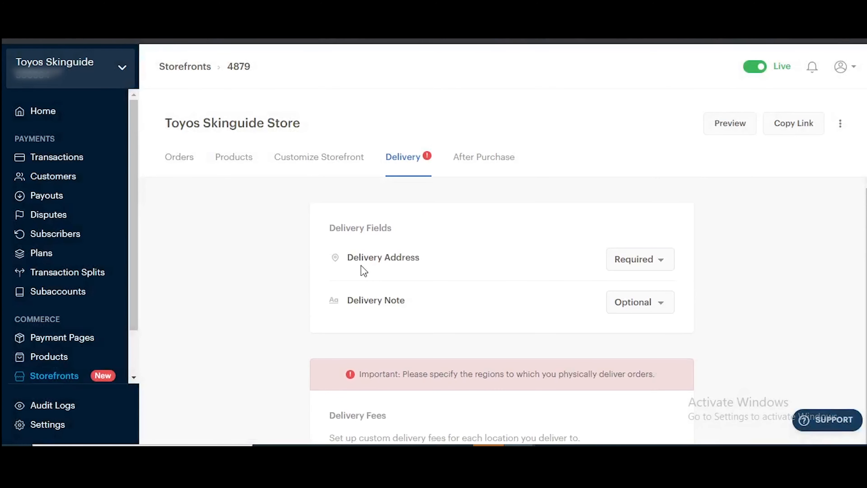
{"action": "left_click", "coordinate": [623, 266]}
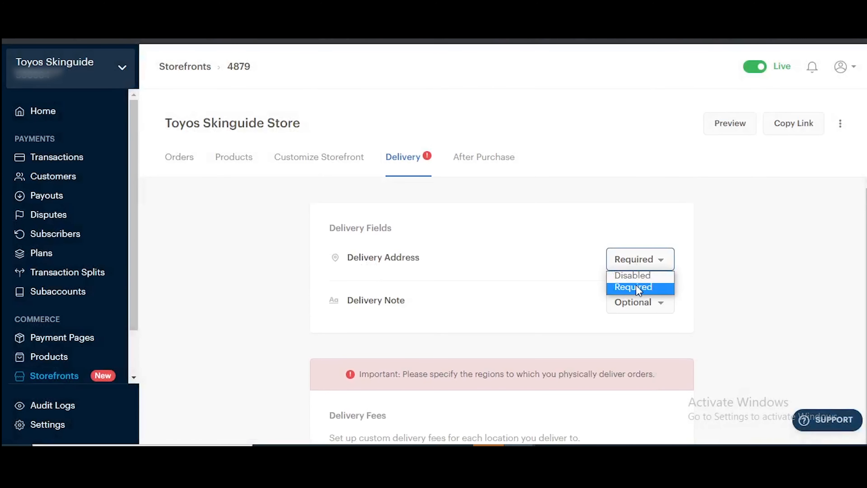
{"action": "left_click", "coordinate": [635, 287]}
{"action": "scroll", "coordinate": [703, 273], "scroll_direction": "down", "scroll_amount": 2}
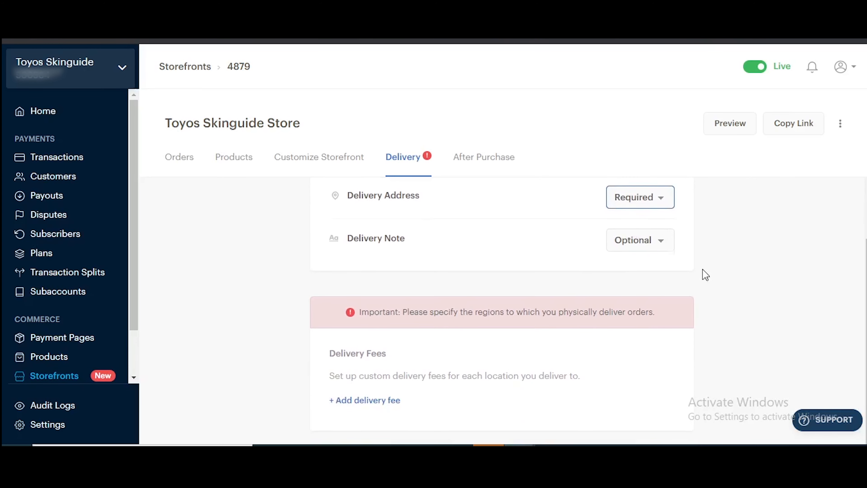
{"action": "scroll", "coordinate": [703, 273], "scroll_direction": "up", "scroll_amount": 2}
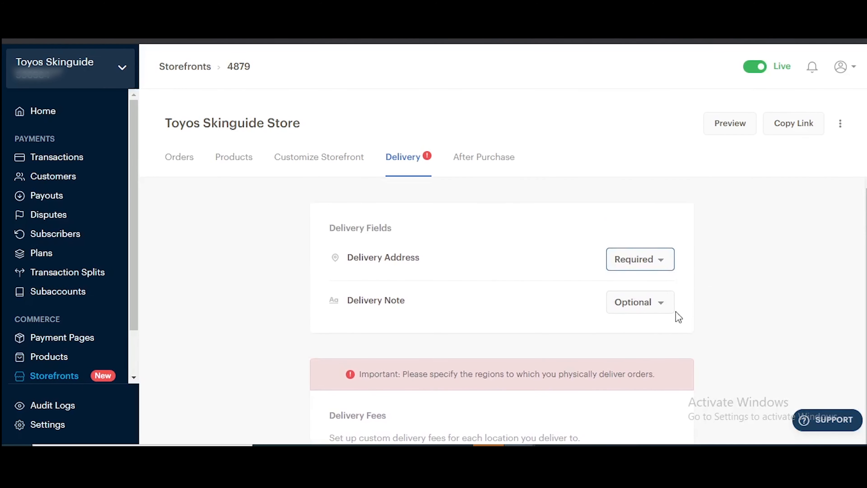
{"action": "left_click", "coordinate": [664, 312]}
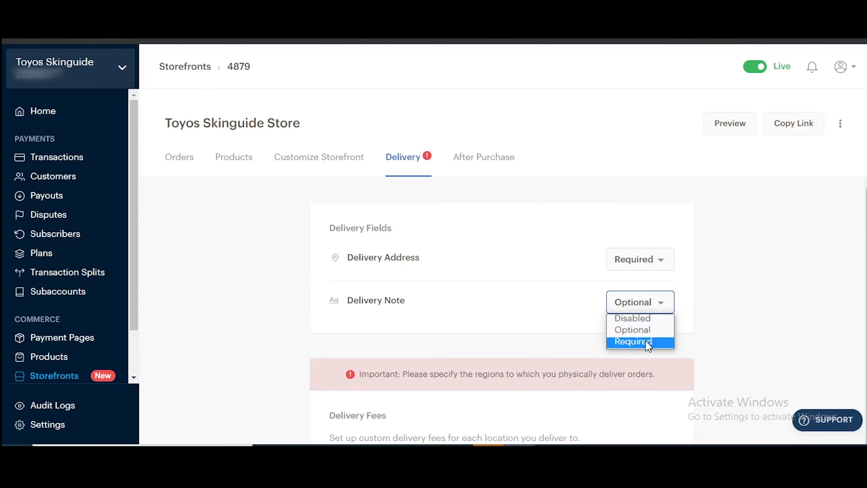
{"action": "left_click", "coordinate": [714, 303]}
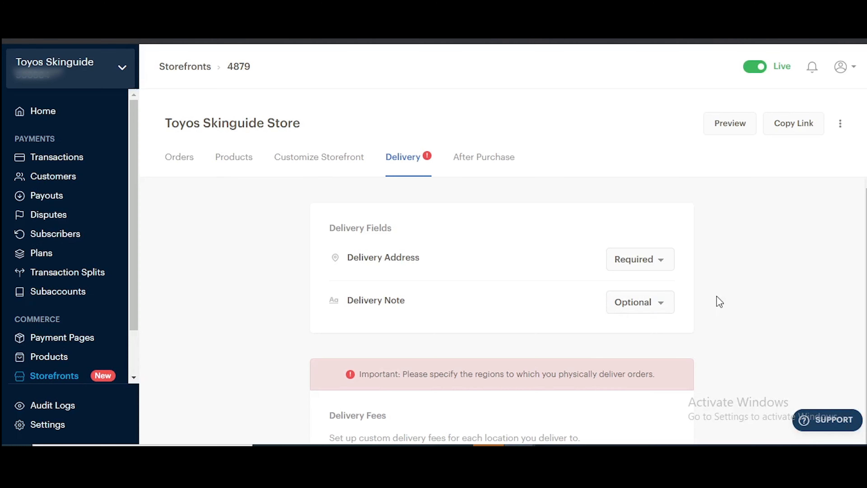
Step: Add and save a storefront delivery fee of NGN 1,500 for Lagos Mainland
{"action": "scroll", "coordinate": [718, 301], "scroll_direction": "down", "scroll_amount": 2}
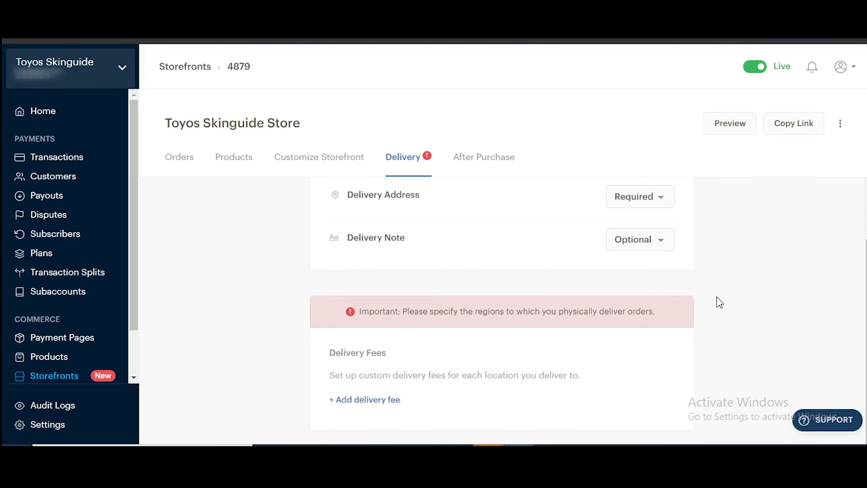
{"action": "left_click", "coordinate": [388, 400]}
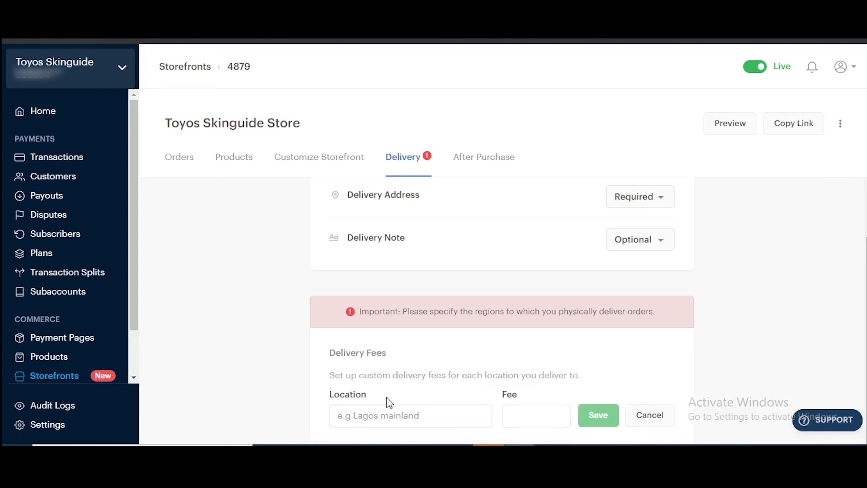
{"action": "scroll", "coordinate": [412, 379], "scroll_direction": "down", "scroll_amount": 1}
{"action": "left_click", "coordinate": [411, 392]}
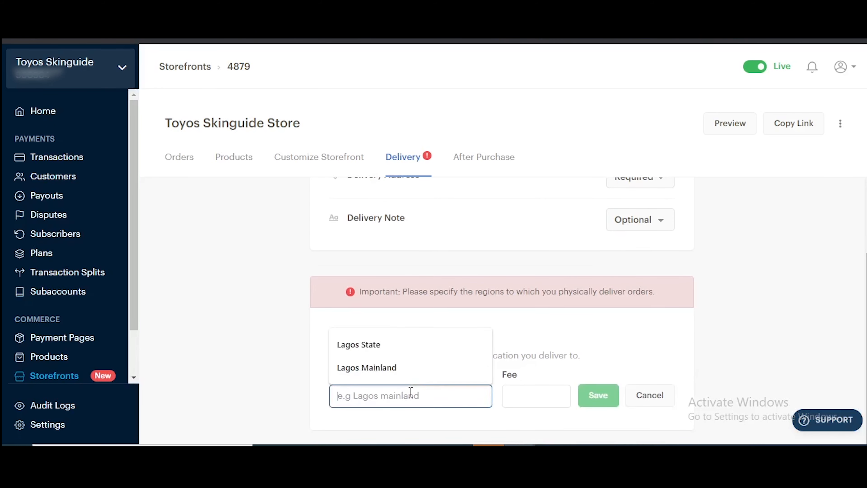
{"action": "left_click", "coordinate": [408, 372]}
{"action": "left_click", "coordinate": [514, 390]}
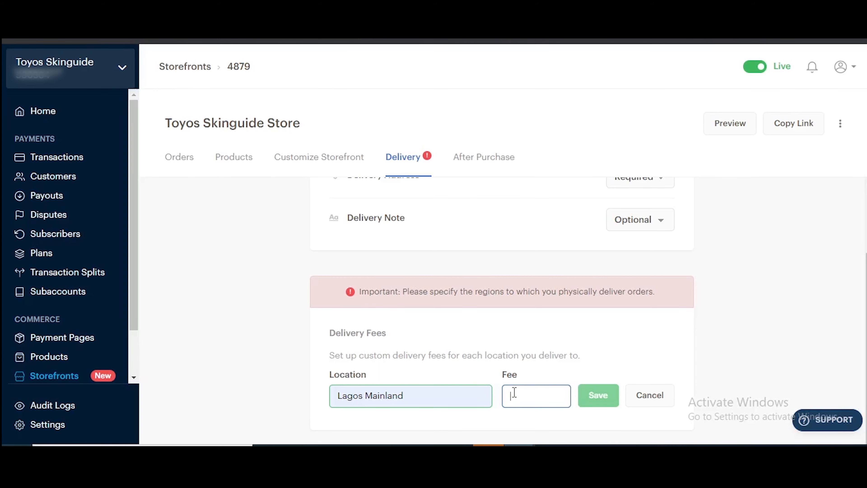
{"action": "type", "text": "1500"}
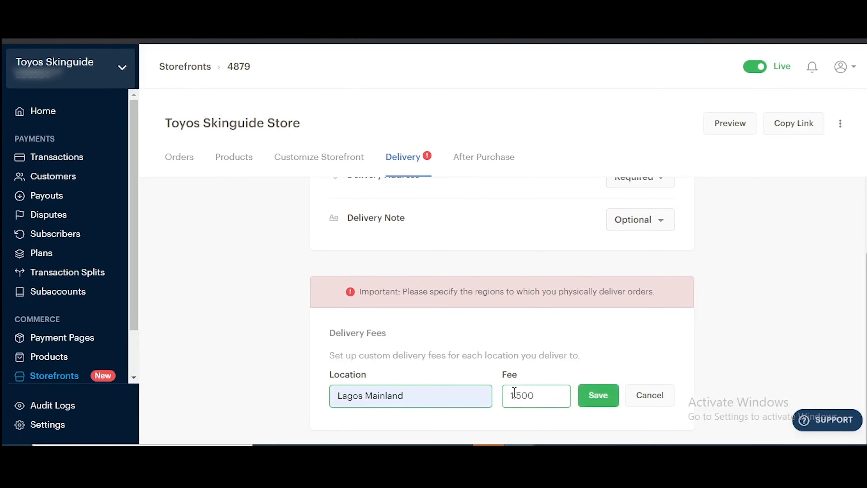
{"action": "left_click", "coordinate": [596, 397]}
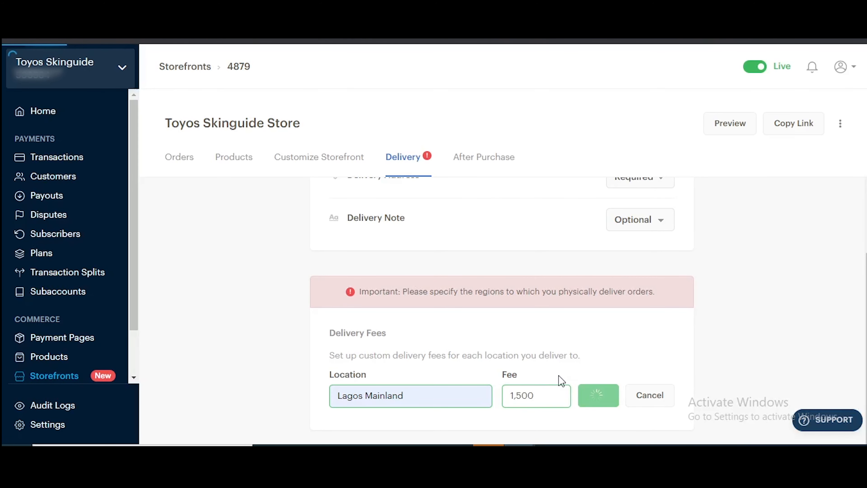
Step: Add and save a second delivery fee of NGN 1,000 for Lagos Island
{"action": "scroll", "coordinate": [426, 358], "scroll_direction": "down", "scroll_amount": 2}
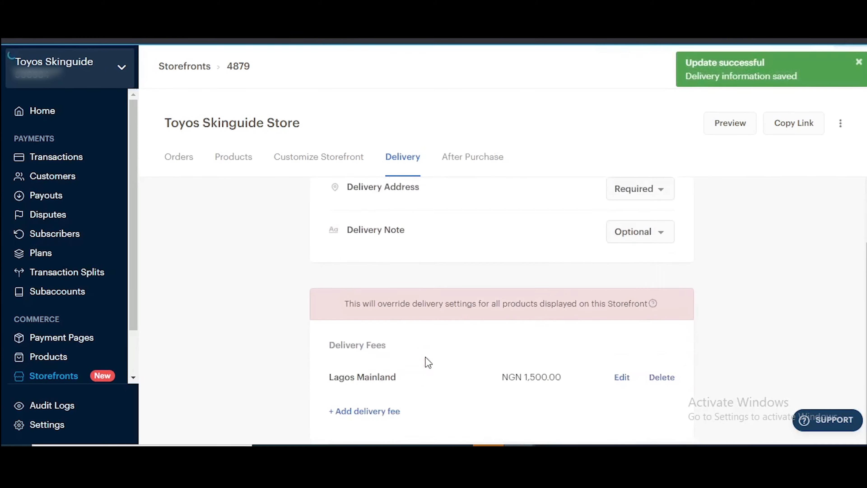
{"action": "left_click", "coordinate": [397, 402]}
{"action": "left_click", "coordinate": [396, 415]}
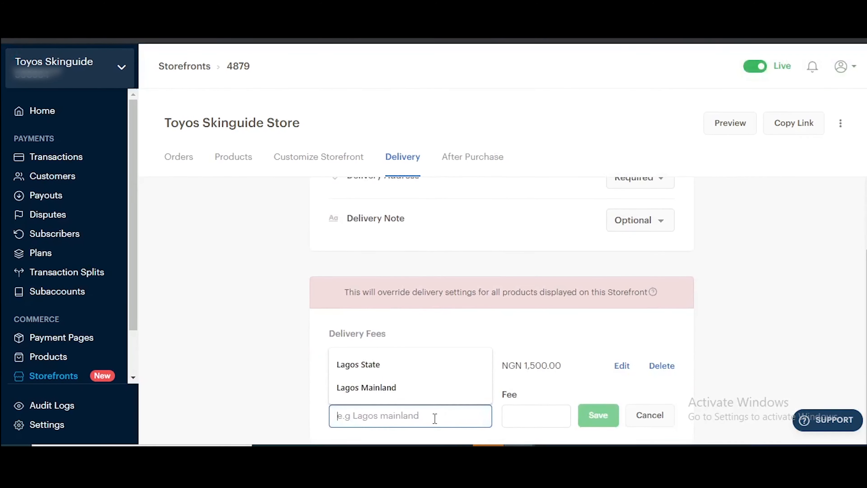
{"action": "type", "text": "Lagos"}
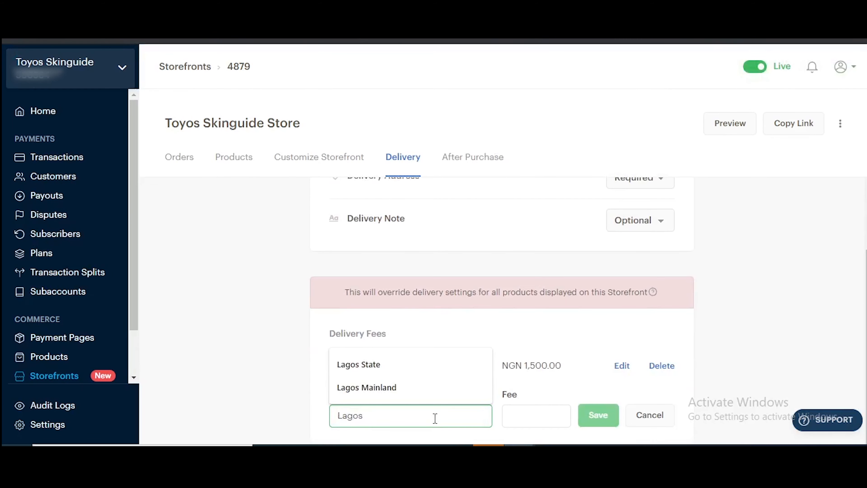
{"action": "type", "text": " Island"}
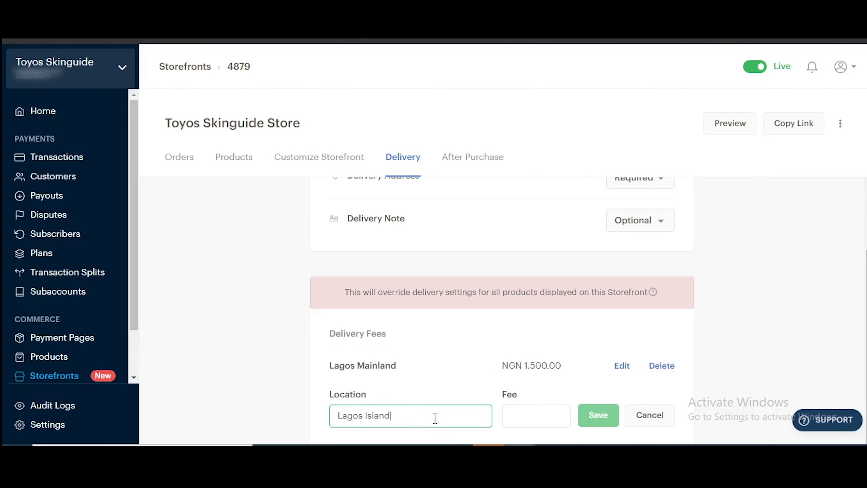
{"action": "left_click", "coordinate": [541, 416]}
{"action": "type", "text": "1000"}
{"action": "left_click", "coordinate": [610, 416]}
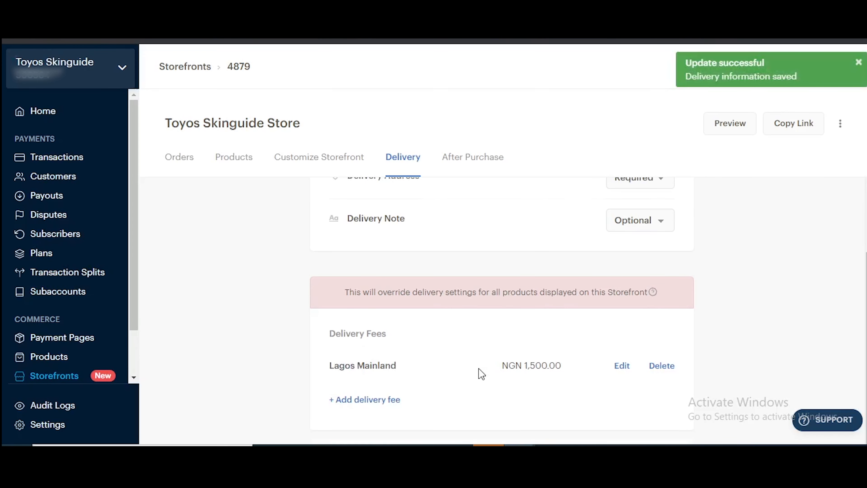
Step: Add and save a third delivery fee of NGN 2,000 for Outside Lagos (Within Nigeria)
{"action": "scroll", "coordinate": [482, 373], "scroll_direction": "down", "scroll_amount": 1}
{"action": "left_click", "coordinate": [383, 399]}
{"action": "left_click", "coordinate": [384, 408]}
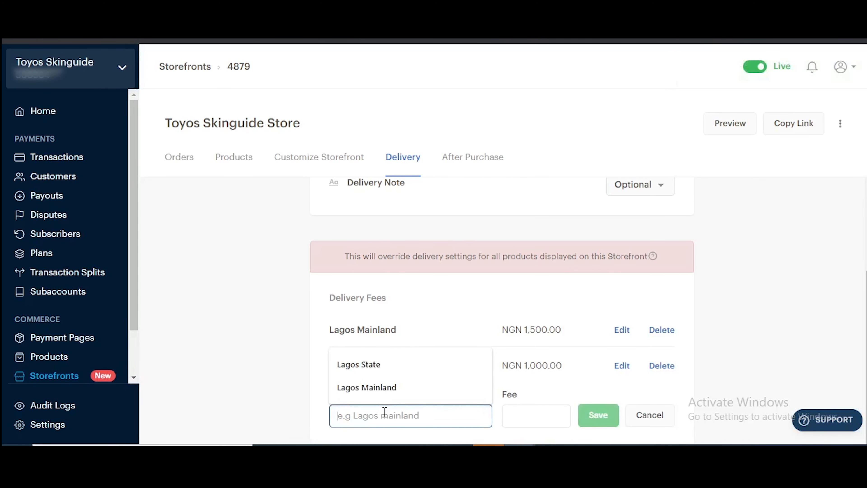
{"action": "type", "text": "La"}
{"action": "key", "text": "BackSpace"}
{"action": "key", "text": "BackSpace"}
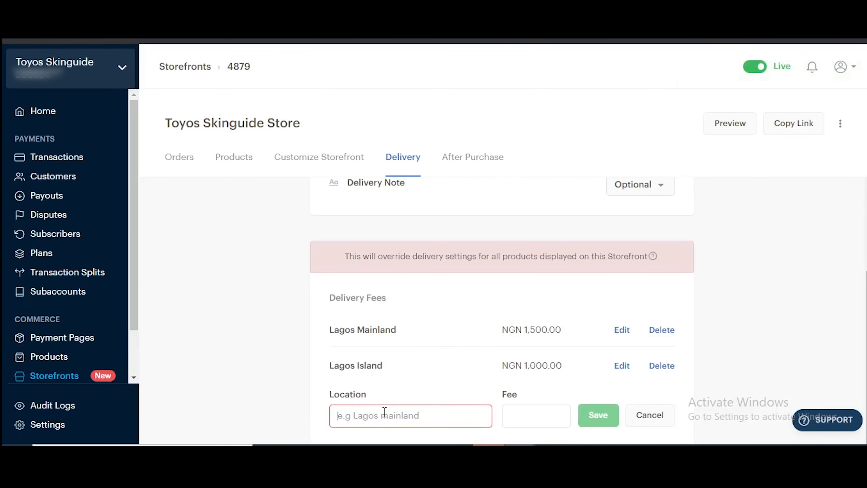
{"action": "type", "text": "Outside Lagos (Within Nigeria"}
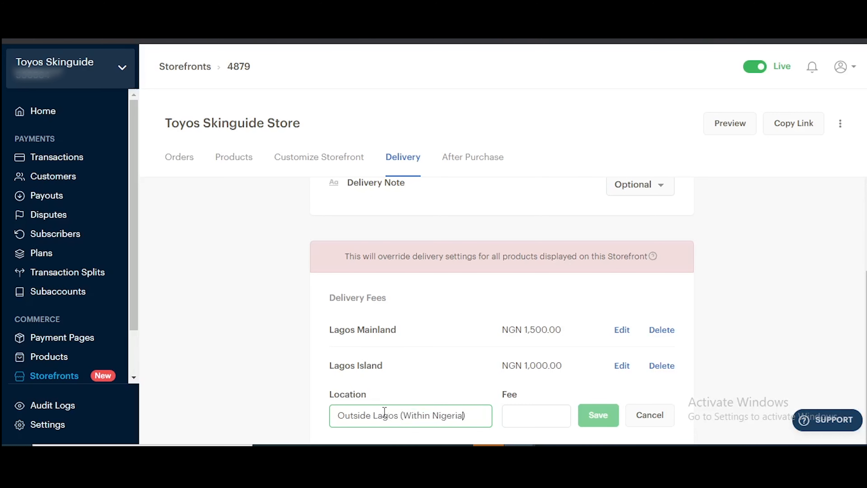
{"action": "left_click", "coordinate": [522, 413]}
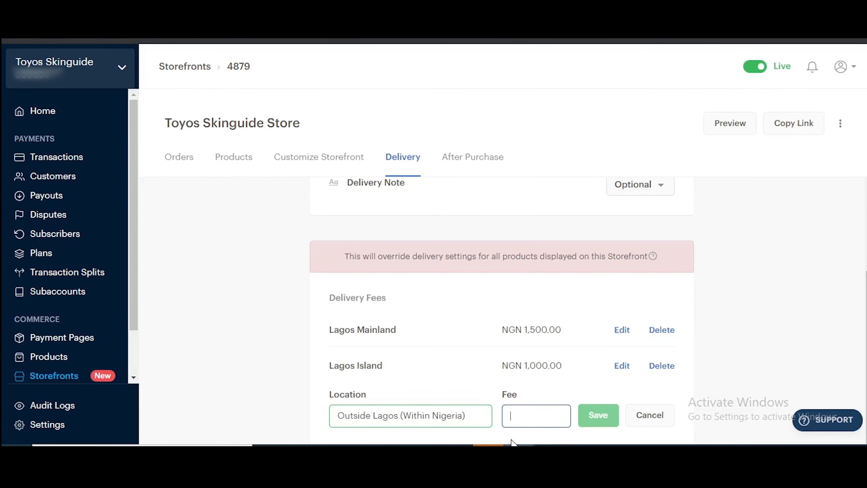
{"action": "type", "text": "20"}
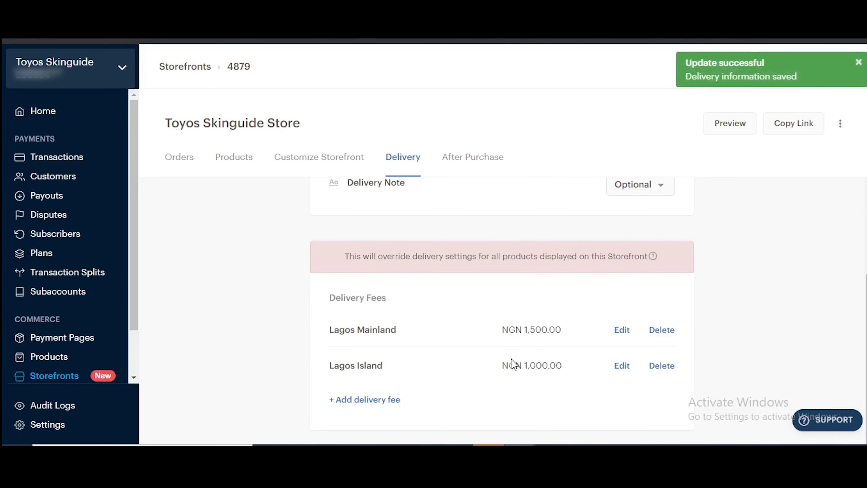
{"action": "scroll", "coordinate": [522, 372], "scroll_direction": "up", "scroll_amount": 2}
{"action": "scroll", "coordinate": [499, 304], "scroll_direction": "down", "scroll_amount": 3}
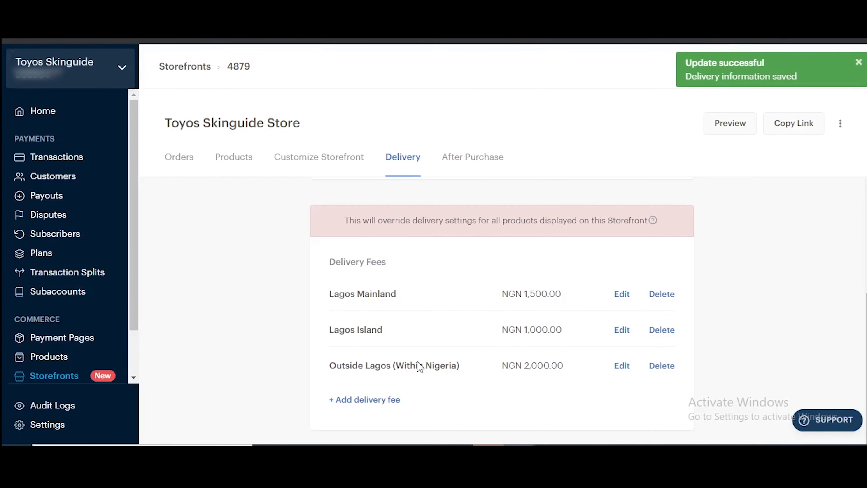
Step: Review the storefront's delivery settings and its after-purchase redirect and success message options
{"action": "scroll", "coordinate": [537, 379], "scroll_direction": "up", "scroll_amount": 1}
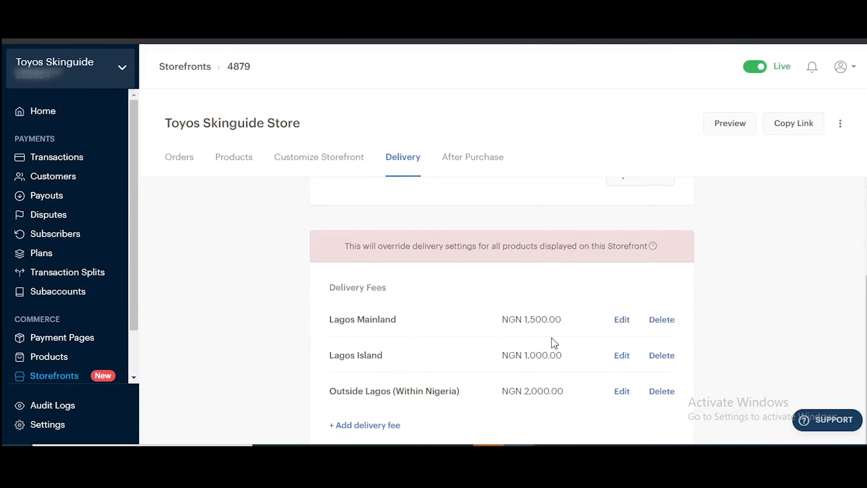
{"action": "scroll", "coordinate": [546, 338], "scroll_direction": "up", "scroll_amount": 4}
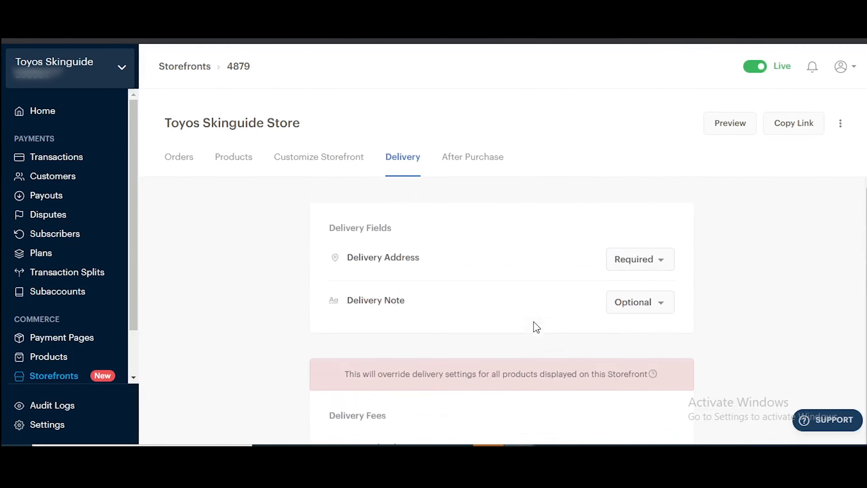
{"action": "left_click", "coordinate": [480, 158]}
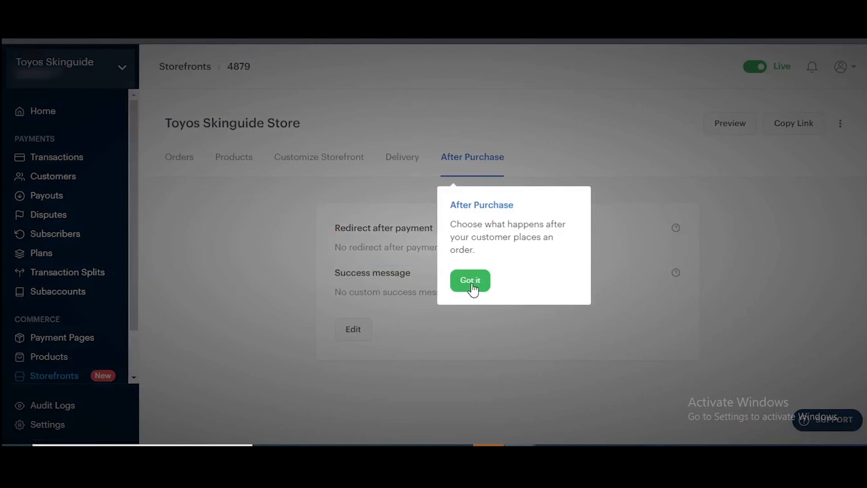
{"action": "left_click", "coordinate": [474, 280]}
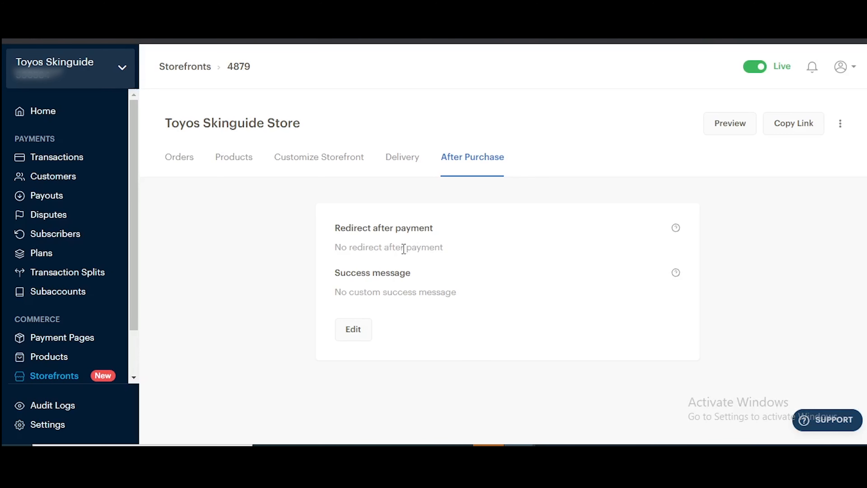
Step: Open the storefront's appearance customization and change its background colour to the light grey preset
{"action": "left_click", "coordinate": [326, 168]}
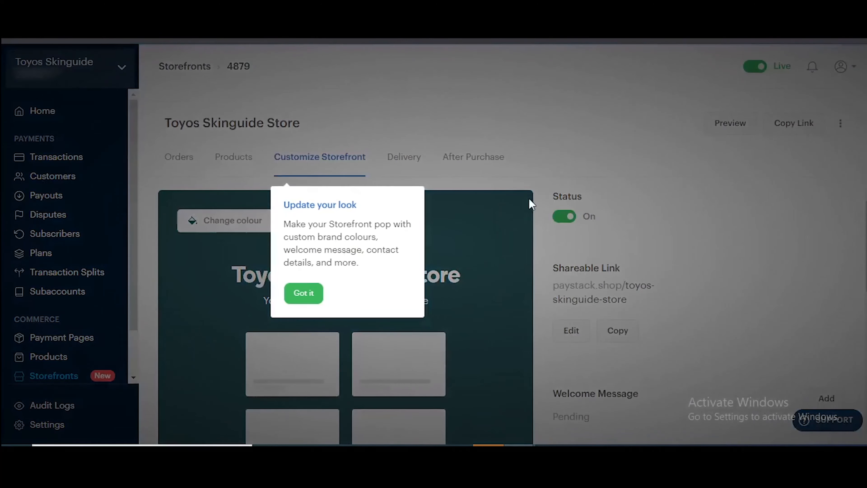
{"action": "left_click", "coordinate": [304, 294]}
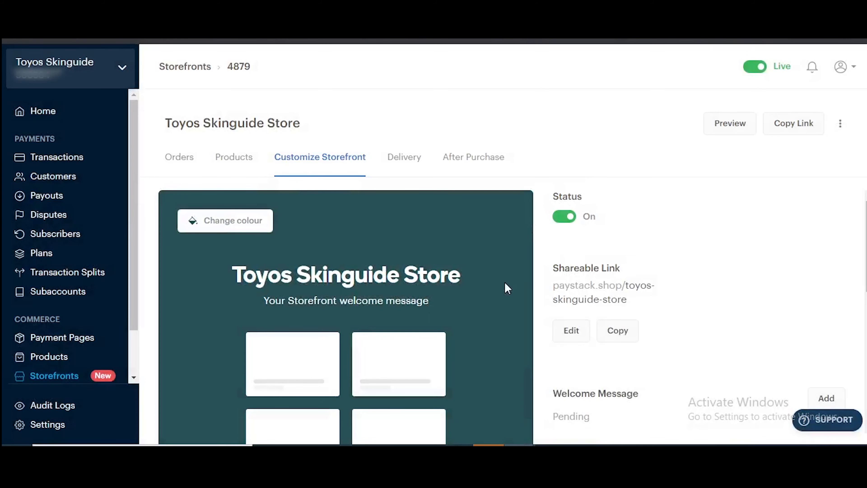
{"action": "left_click", "coordinate": [222, 221]}
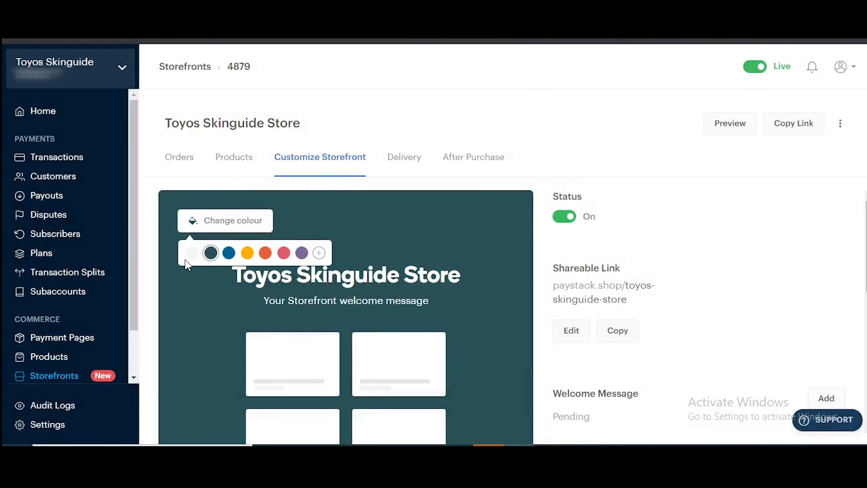
{"action": "left_click", "coordinate": [191, 255]}
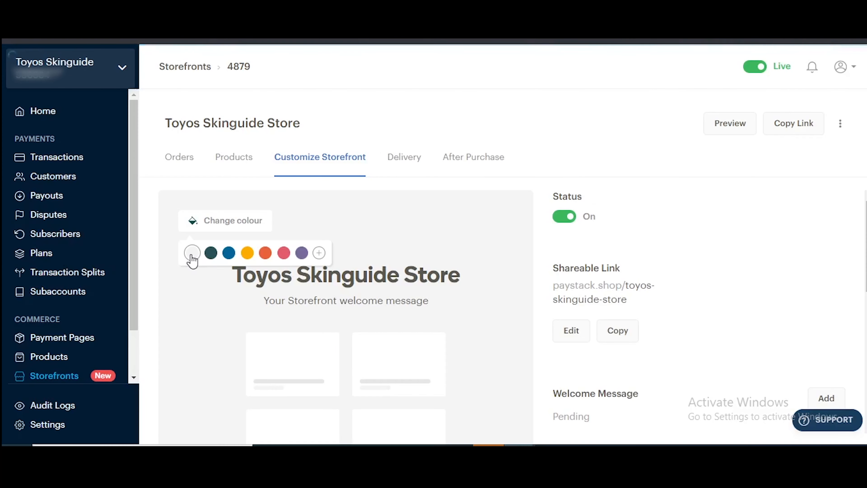
Step: Try the yellow, orange and pink background presets and the custom colour picker, returning to the light grey preset
{"action": "left_click", "coordinate": [247, 254]}
{"action": "left_click", "coordinate": [265, 254]}
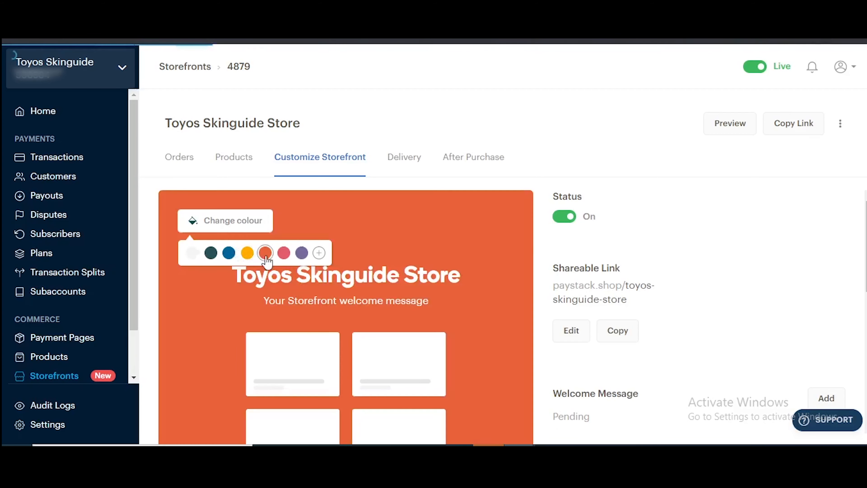
{"action": "left_click", "coordinate": [283, 254]}
{"action": "left_click", "coordinate": [319, 254]}
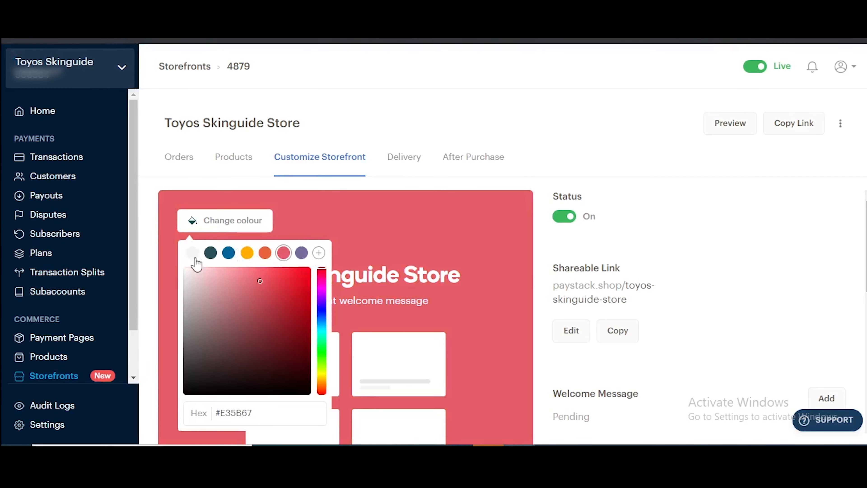
{"action": "left_click", "coordinate": [192, 253]}
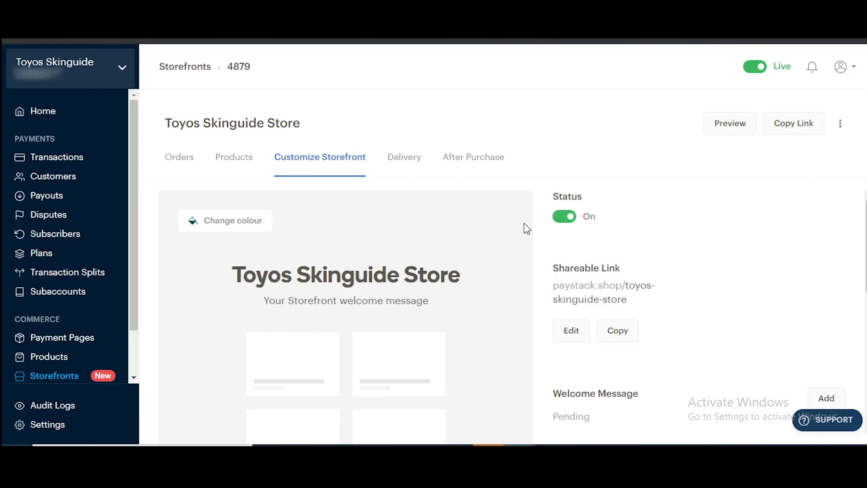
Step: Add and save the welcome message "Organic cosmetic products for men and women, made from 100% natural extracts"
{"action": "scroll", "coordinate": [698, 307], "scroll_direction": "down", "scroll_amount": 4}
{"action": "scroll", "coordinate": [682, 311], "scroll_direction": "up", "scroll_amount": 2}
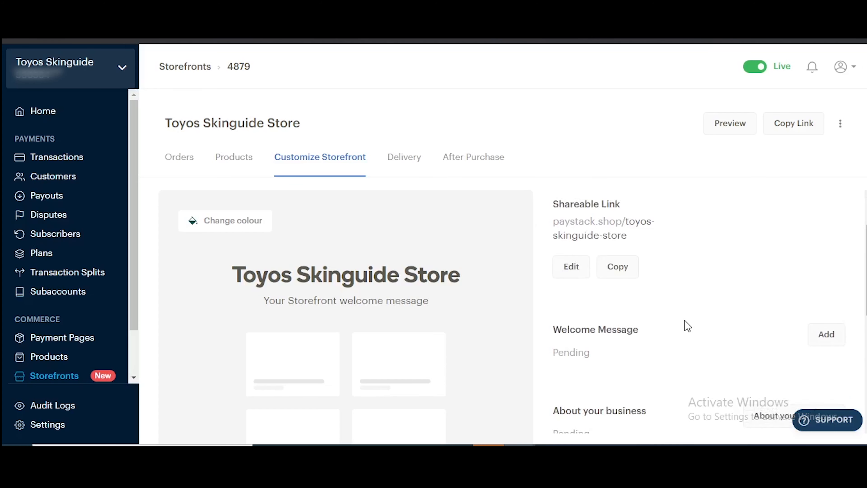
{"action": "scroll", "coordinate": [687, 326], "scroll_direction": "down", "scroll_amount": 2}
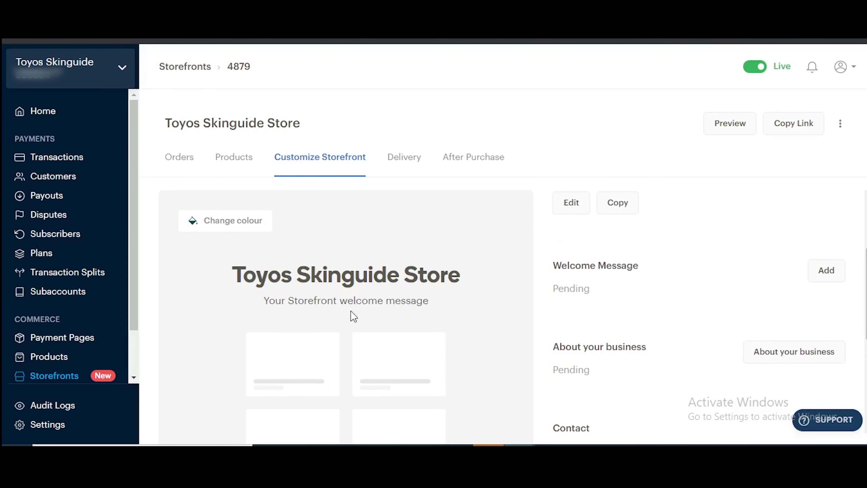
{"action": "left_click", "coordinate": [826, 270]}
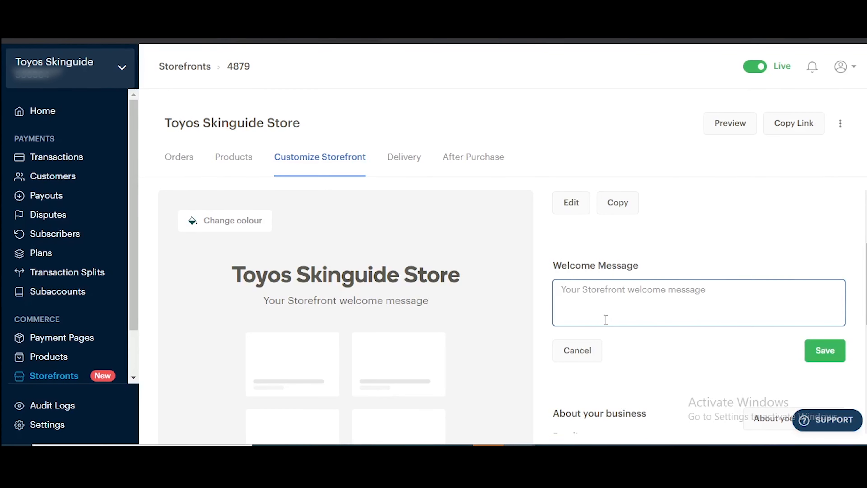
{"action": "type", "text": "Organic Cosmetic products for men and women, made from 100% natural extracts"}
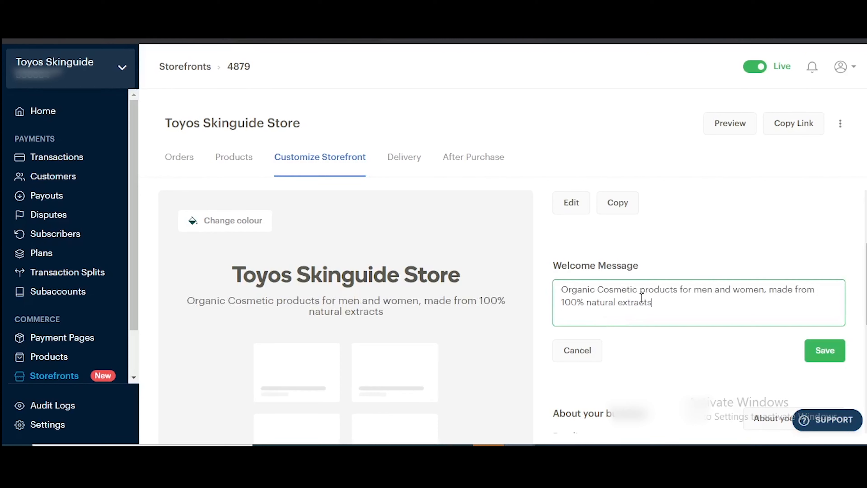
{"action": "left_click", "coordinate": [605, 292]}
{"action": "key", "text": "BackSpace"}
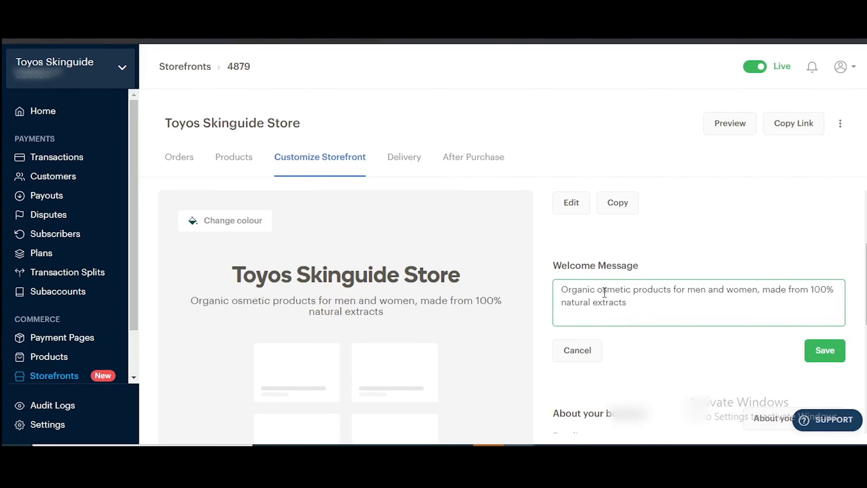
{"action": "type", "text": "c"}
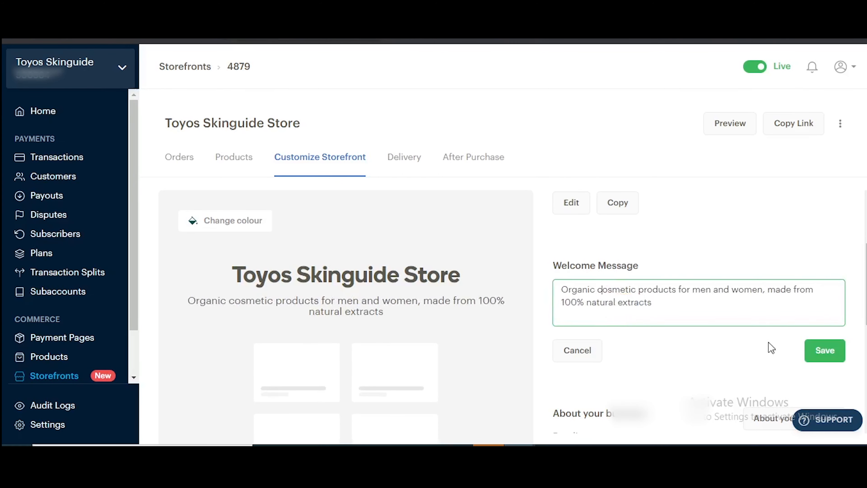
{"action": "left_click", "coordinate": [825, 350]}
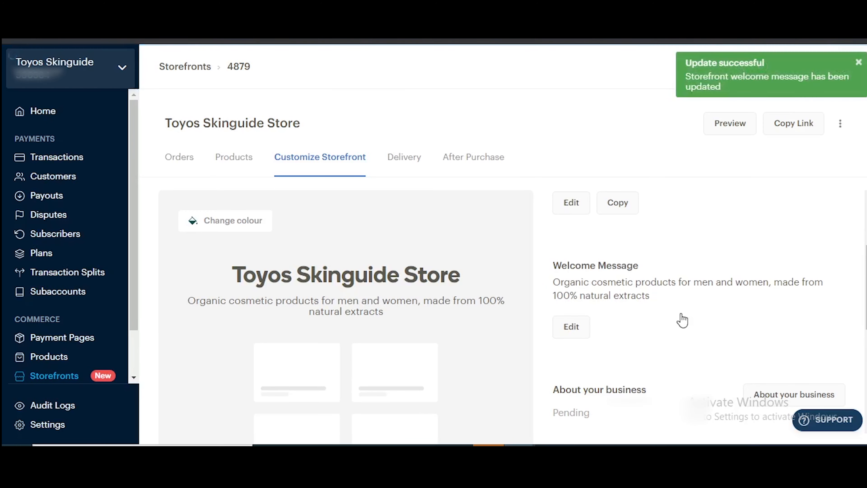
Step: Open the storefront's contact details for editing, review the WhatsApp, phone number and email fields, and save them
{"action": "scroll", "coordinate": [681, 320], "scroll_direction": "down", "scroll_amount": 1}
{"action": "scroll", "coordinate": [686, 304], "scroll_direction": "down", "scroll_amount": 1}
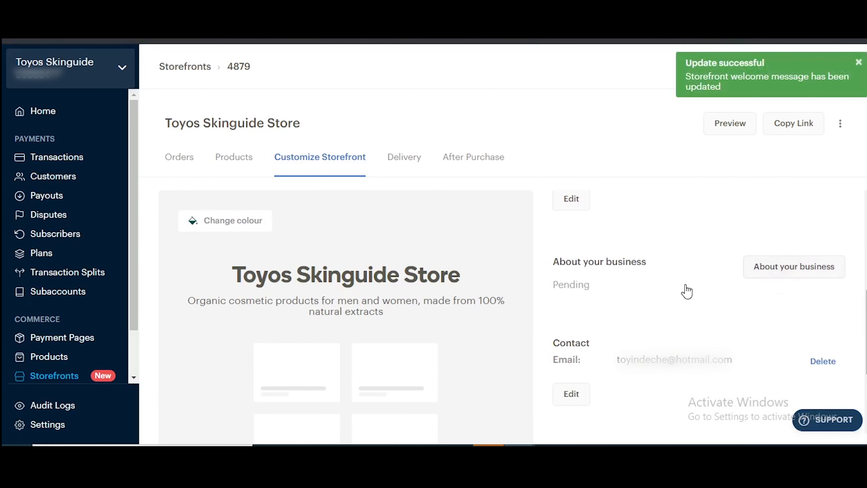
{"action": "scroll", "coordinate": [696, 295], "scroll_direction": "down", "scroll_amount": 1}
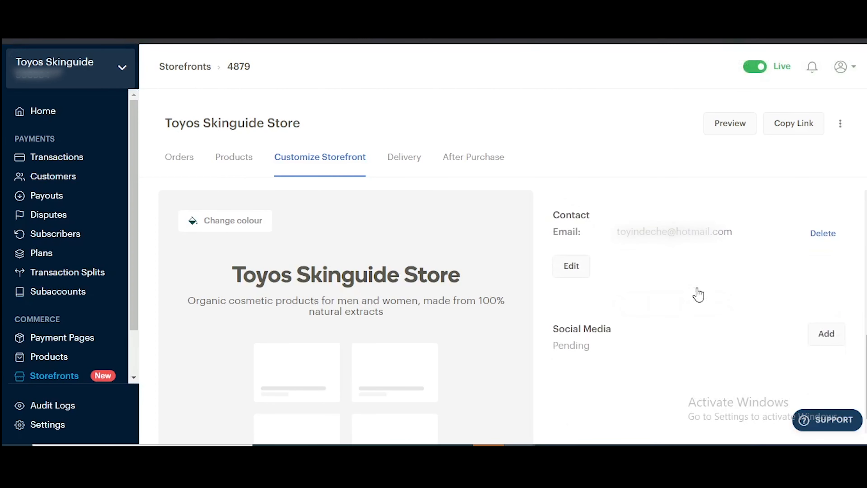
{"action": "scroll", "coordinate": [682, 244], "scroll_direction": "down", "scroll_amount": 1}
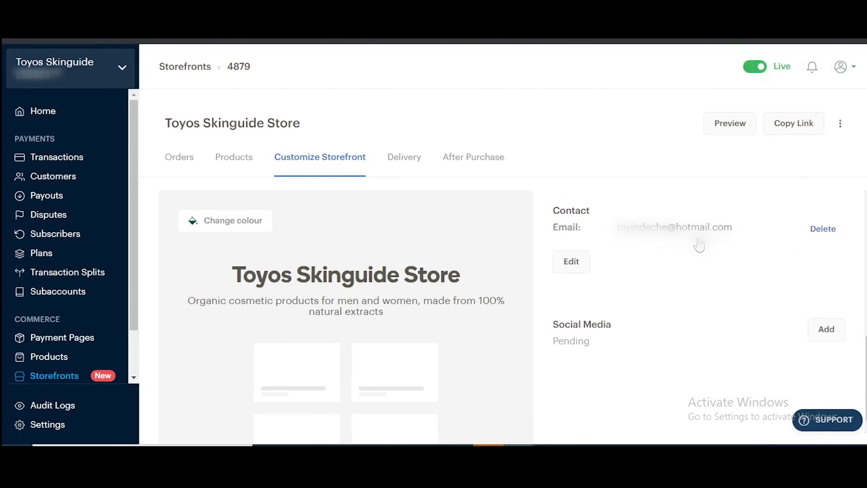
{"action": "left_click", "coordinate": [580, 260]}
{"action": "scroll", "coordinate": [638, 283], "scroll_direction": "down", "scroll_amount": 2}
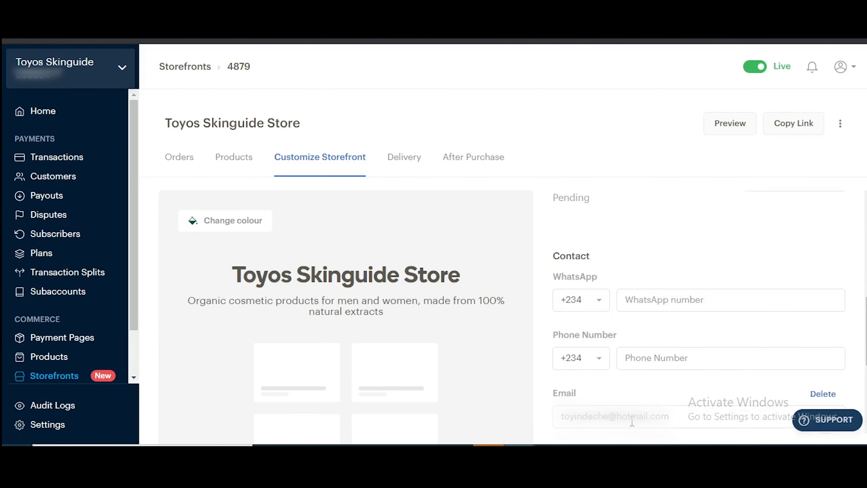
{"action": "scroll", "coordinate": [632, 417], "scroll_direction": "down", "scroll_amount": 3}
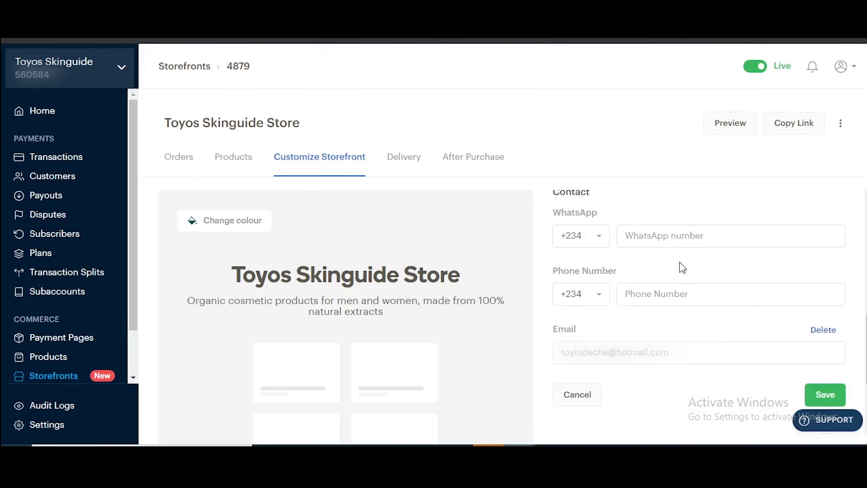
{"action": "left_click", "coordinate": [814, 394]}
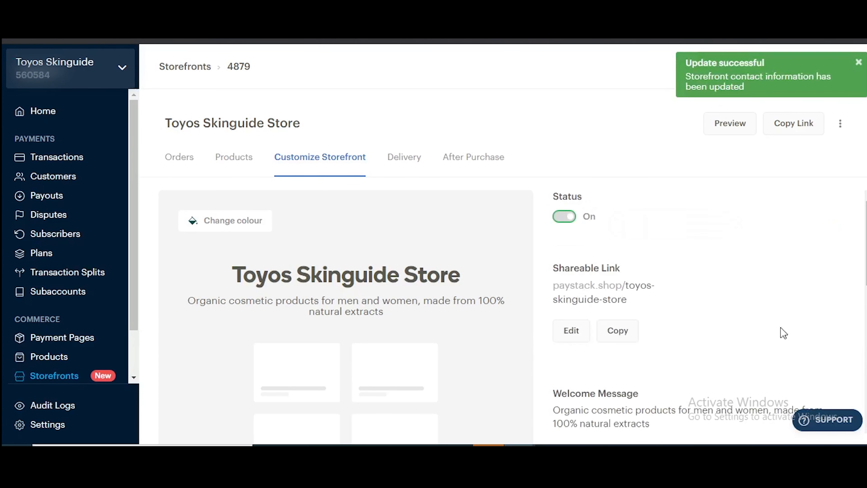
Step: Add the Instagram handle toyos_skinguide/ to the storefront's social media information, without the full URL prefix, and save it
{"action": "scroll", "coordinate": [764, 341], "scroll_direction": "down", "scroll_amount": 5}
{"action": "scroll", "coordinate": [785, 355], "scroll_direction": "down", "scroll_amount": 4}
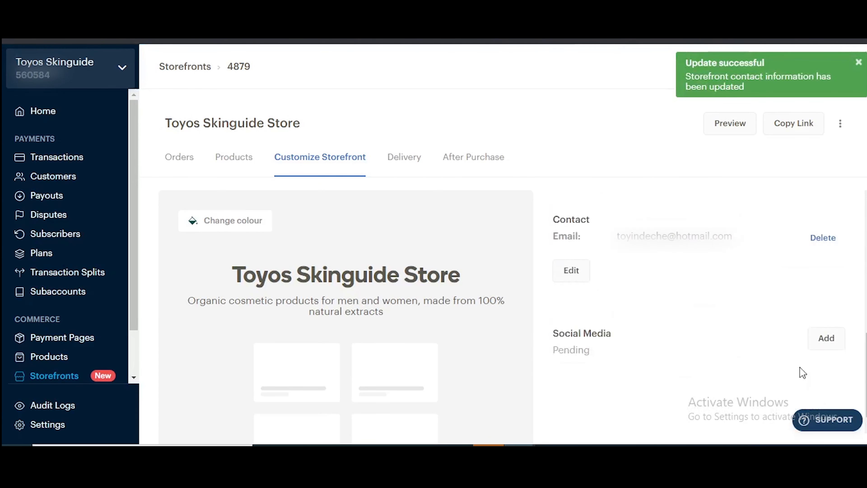
{"action": "left_click", "coordinate": [819, 333]}
{"action": "scroll", "coordinate": [750, 341], "scroll_direction": "down", "scroll_amount": 2}
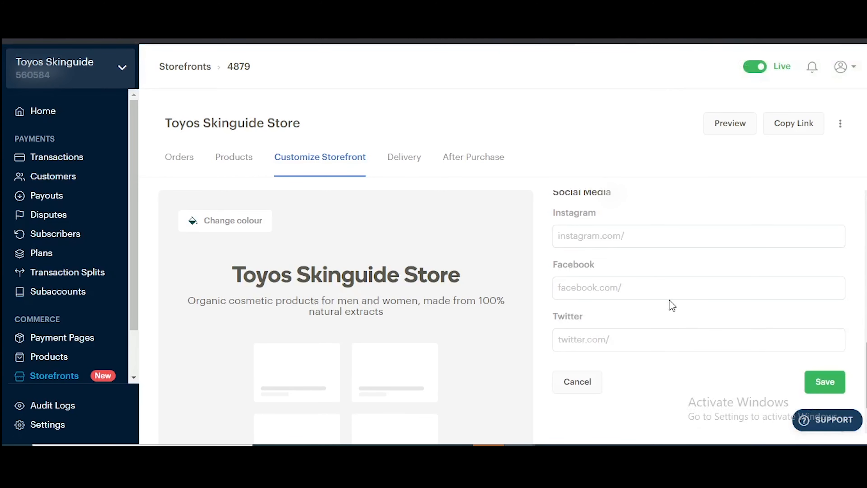
{"action": "left_click", "coordinate": [610, 235]}
{"action": "type", "text": "https://www.instagram.com/toyos_skinguide/"}
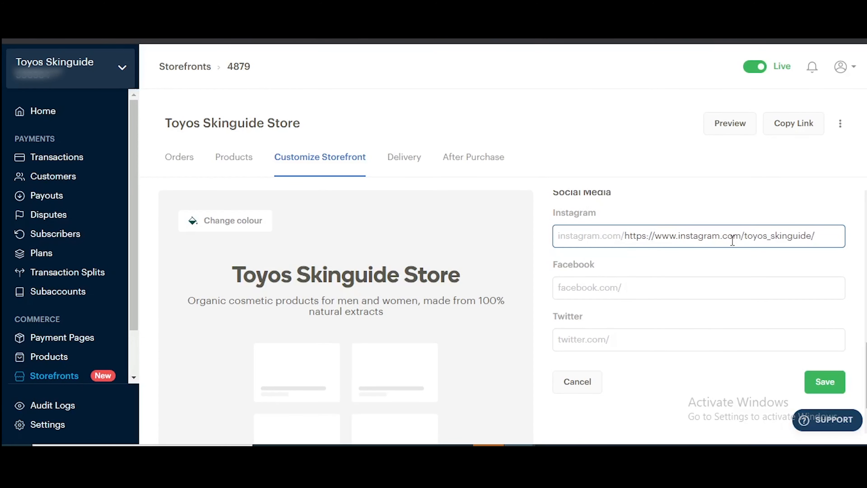
{"action": "left_click_drag", "start_coordinate": [744, 237], "coordinate": [577, 239]}
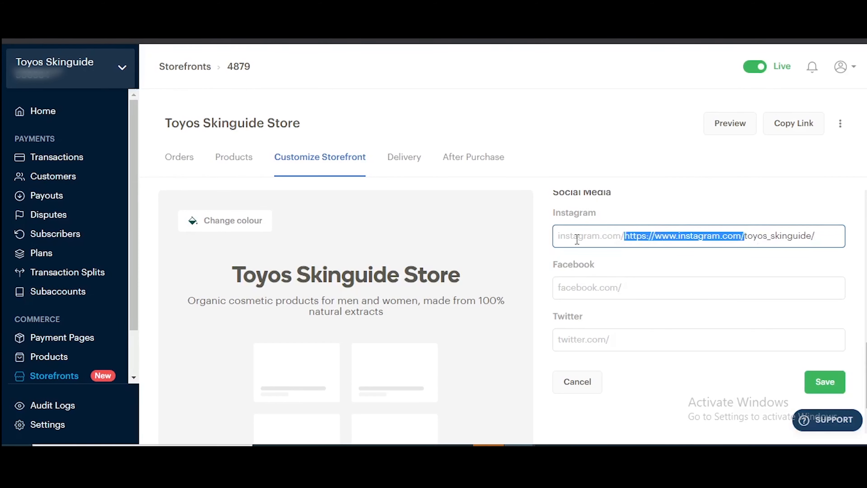
{"action": "key", "text": "BackSpace"}
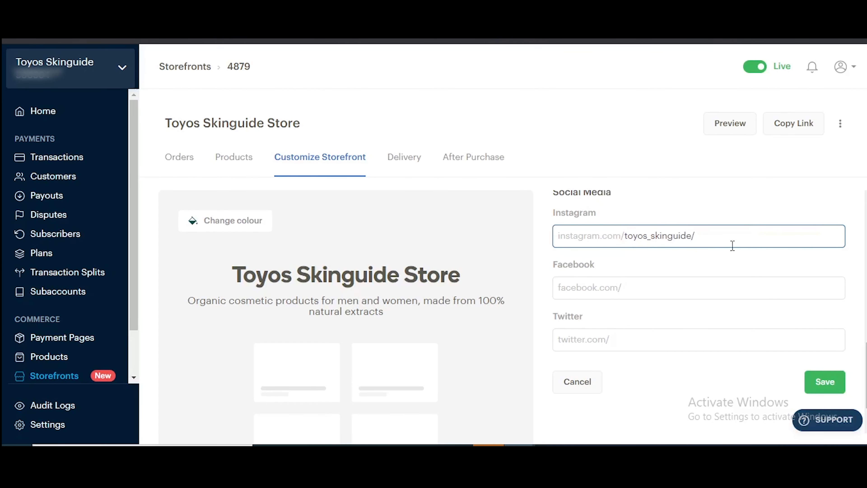
{"action": "left_click", "coordinate": [819, 382]}
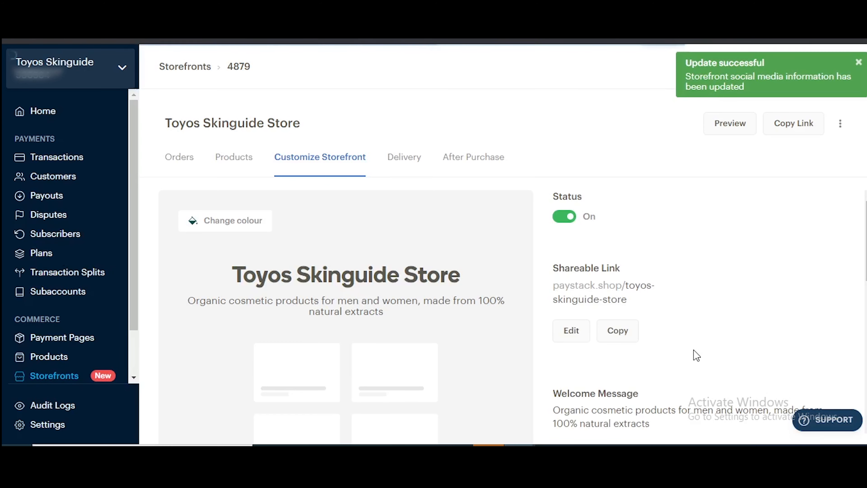
Step: Review the saved customization settings, open the storefront preview and look through its product listing
{"action": "scroll", "coordinate": [694, 354], "scroll_direction": "down", "scroll_amount": 2}
{"action": "scroll", "coordinate": [694, 355], "scroll_direction": "up", "scroll_amount": 2}
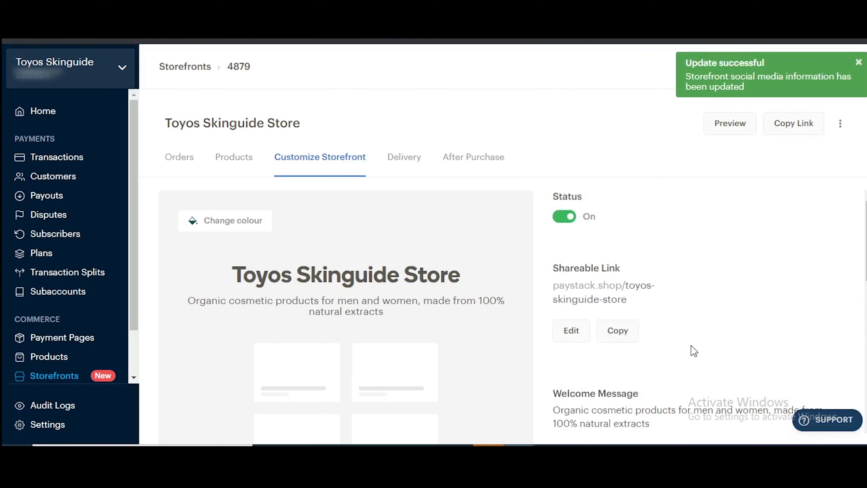
{"action": "scroll", "coordinate": [693, 354], "scroll_direction": "down", "scroll_amount": 5}
{"action": "scroll", "coordinate": [678, 349], "scroll_direction": "down", "scroll_amount": 2}
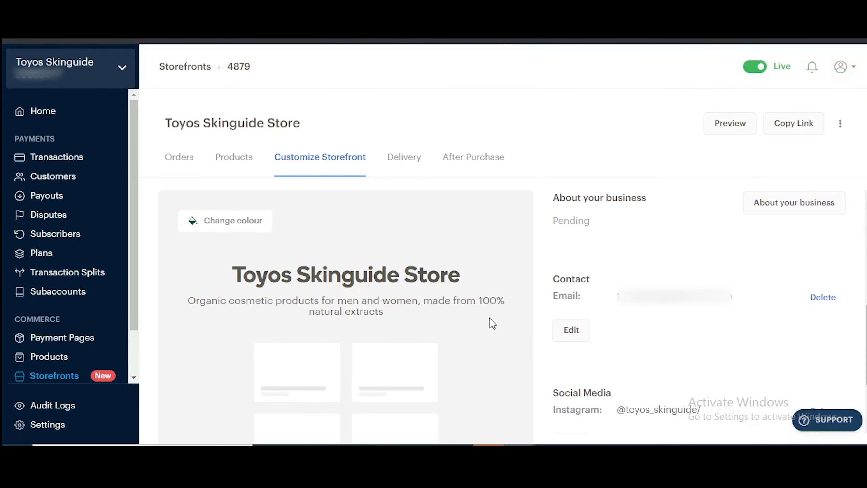
{"action": "scroll", "coordinate": [693, 290], "scroll_direction": "up", "scroll_amount": 7}
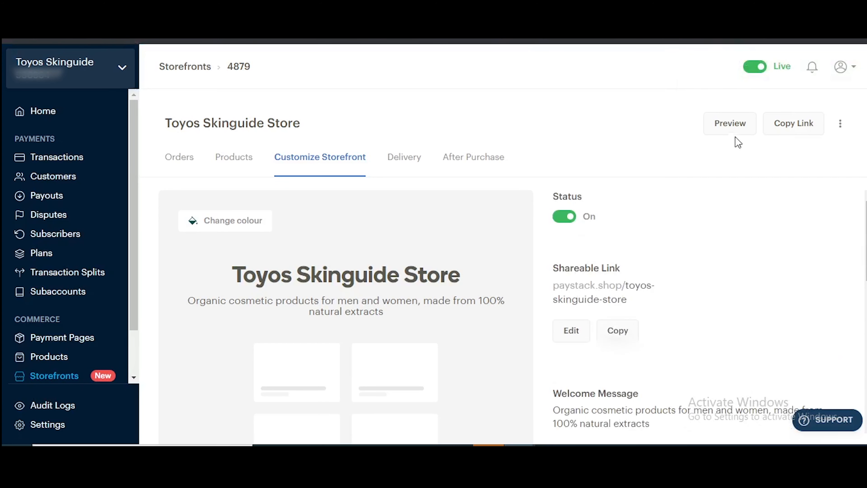
{"action": "left_click", "coordinate": [731, 127]}
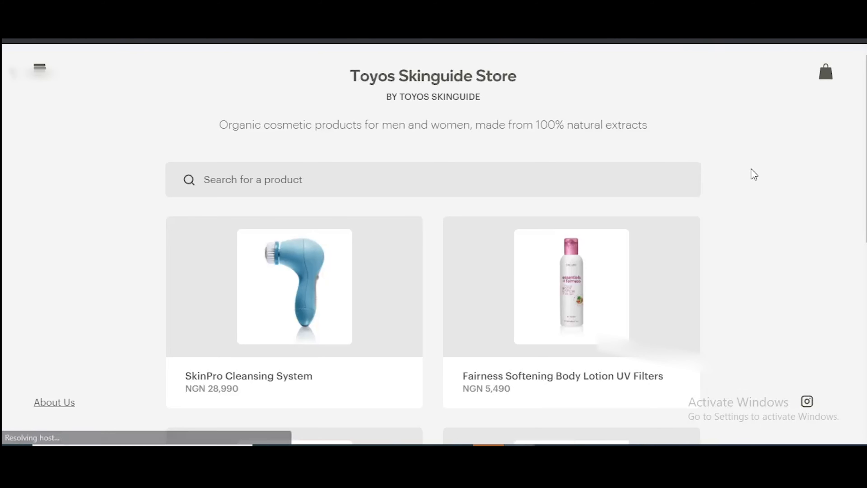
{"action": "scroll", "coordinate": [749, 180], "scroll_direction": "down", "scroll_amount": 10}
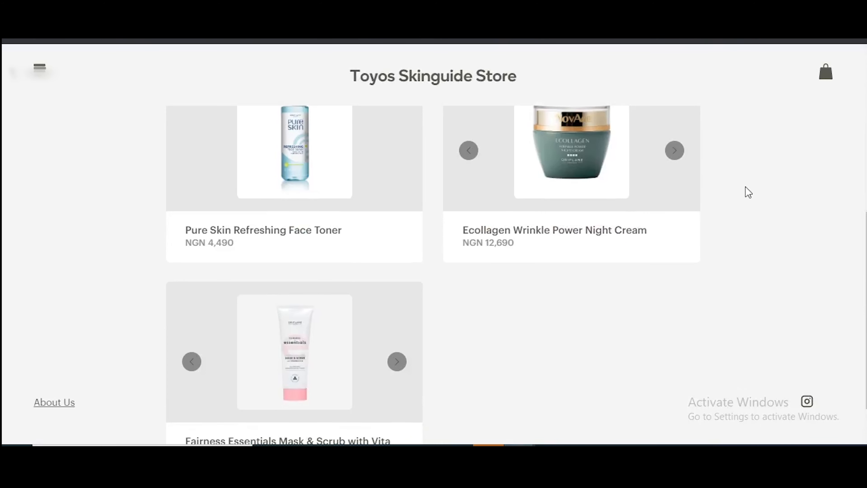
{"action": "scroll", "coordinate": [748, 192], "scroll_direction": "up", "scroll_amount": 8}
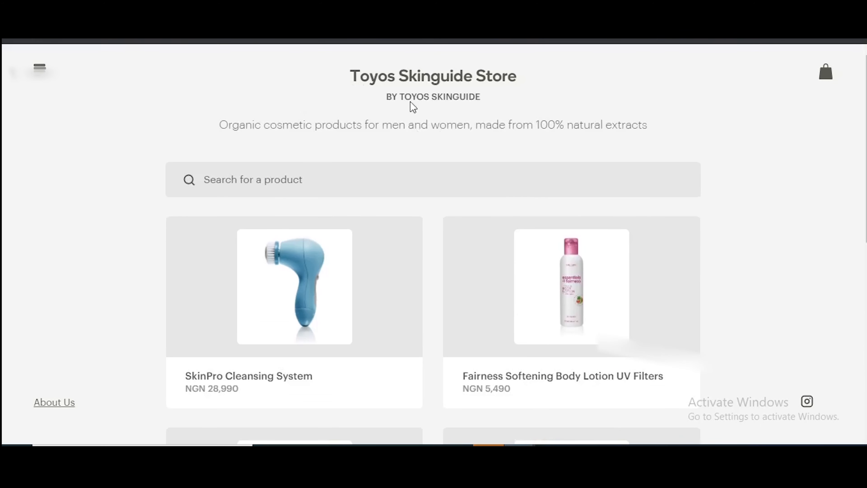
Step: Examine the previewed store's welcome message, Instagram link, product search and product cards with their prices
{"action": "triple_click", "coordinate": [230, 125]}
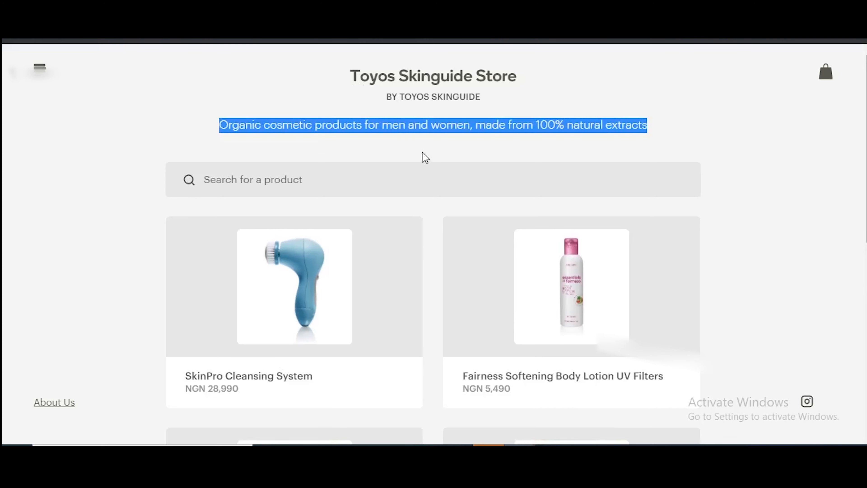
{"action": "scroll", "coordinate": [775, 165], "scroll_direction": "down", "scroll_amount": 4}
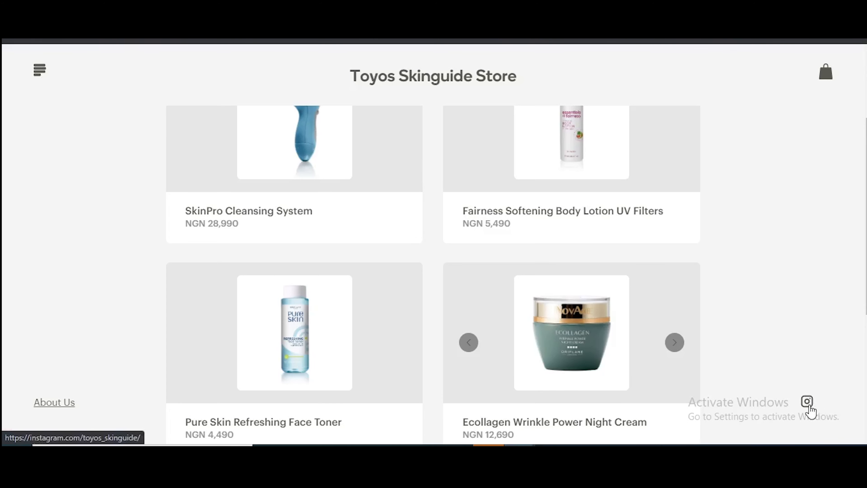
{"action": "scroll", "coordinate": [782, 295], "scroll_direction": "up", "scroll_amount": 5}
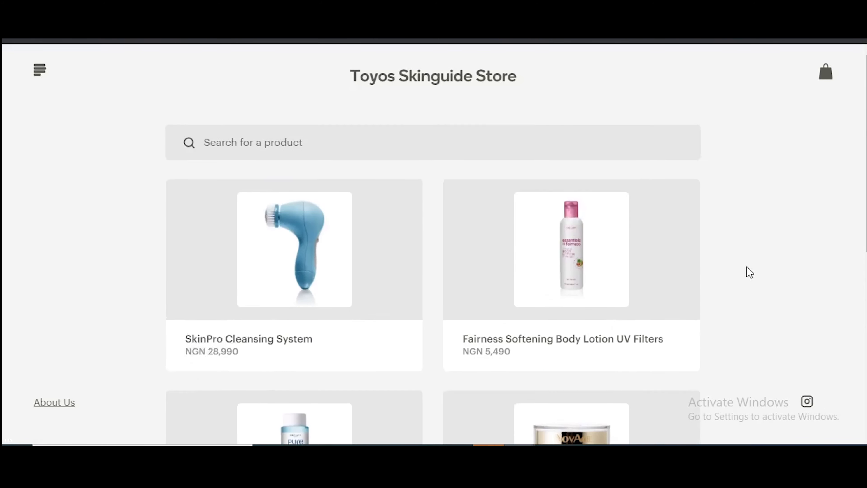
{"action": "left_click", "coordinate": [631, 188]}
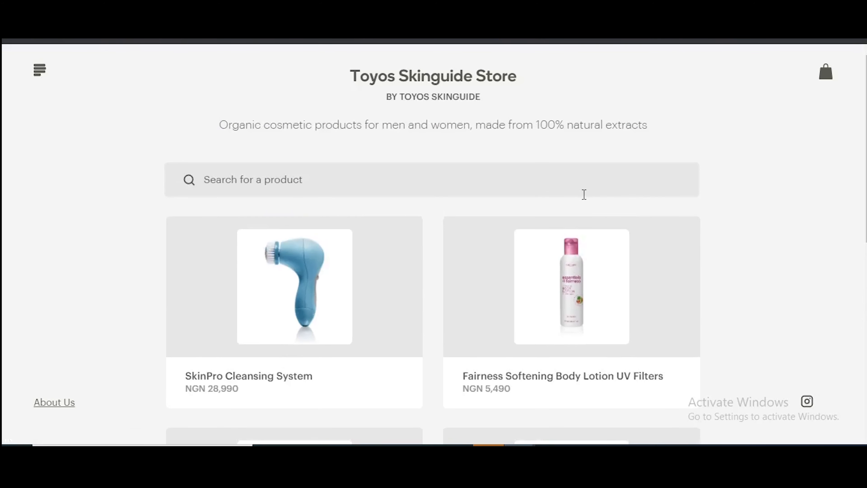
{"action": "scroll", "coordinate": [847, 230], "scroll_direction": "down", "scroll_amount": 4}
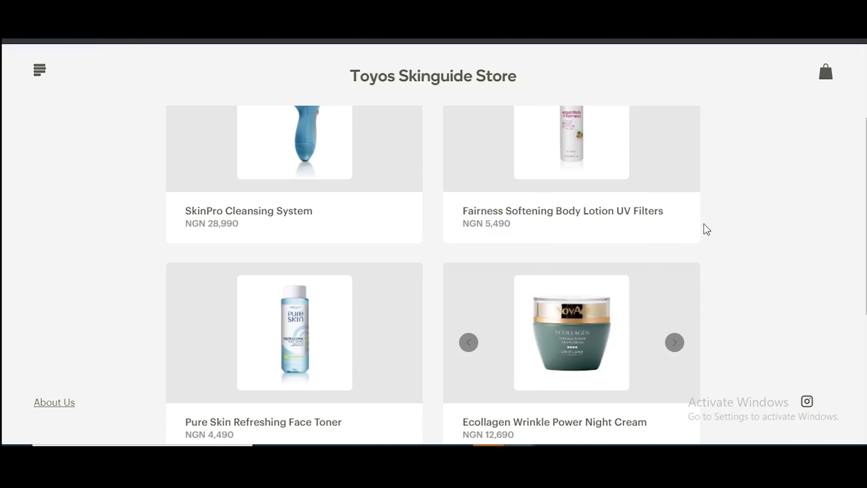
{"action": "scroll", "coordinate": [682, 228], "scroll_direction": "down", "scroll_amount": 2}
{"action": "scroll", "coordinate": [718, 226], "scroll_direction": "down", "scroll_amount": 5}
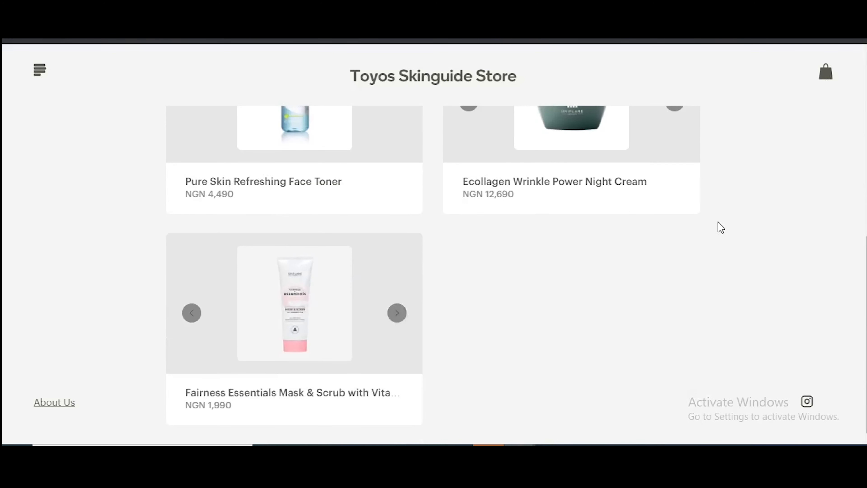
{"action": "scroll", "coordinate": [685, 234], "scroll_direction": "up", "scroll_amount": 10}
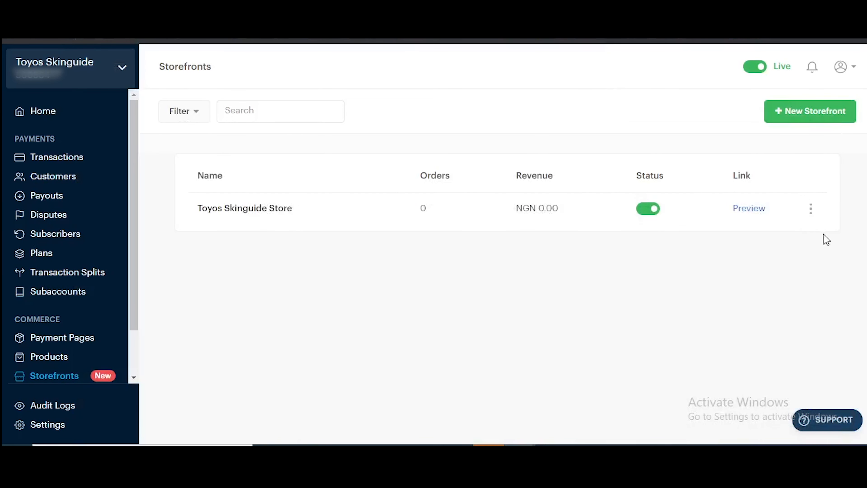
Step: Preview the Toyo Store storefront in test mode and take one Milk and Honey from the product listing to checkout
{"action": "left_click", "coordinate": [758, 70]}
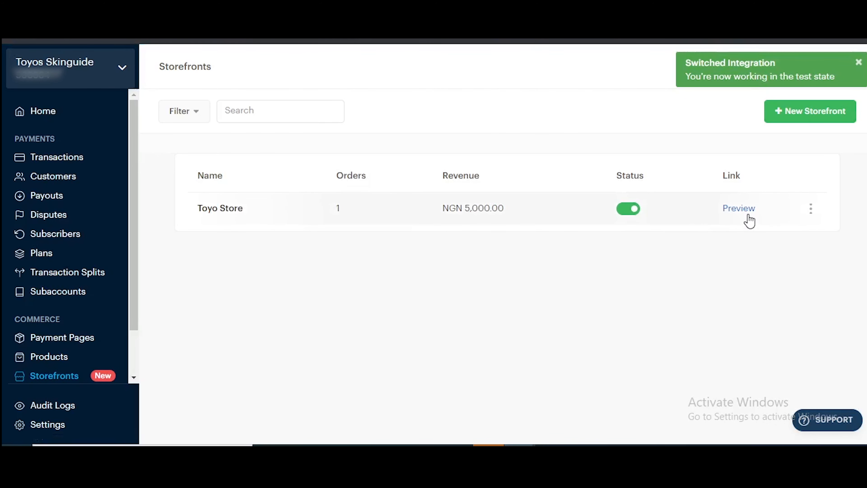
{"action": "left_click", "coordinate": [738, 208]}
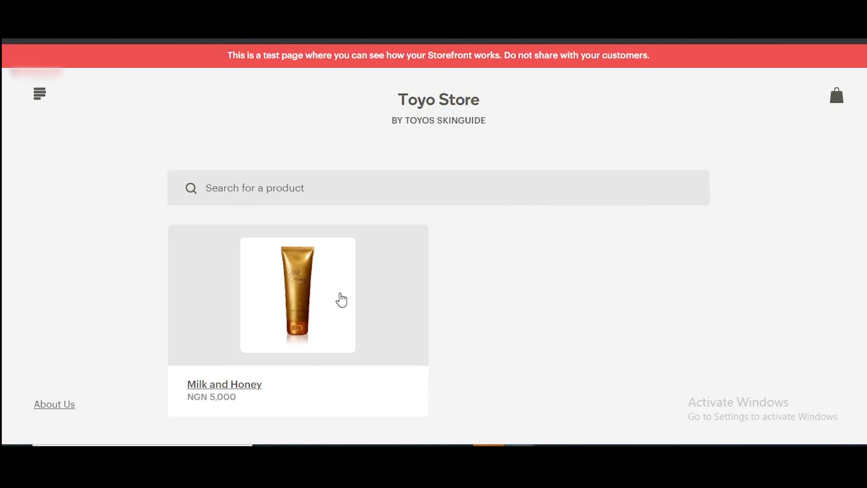
{"action": "left_click", "coordinate": [342, 298]}
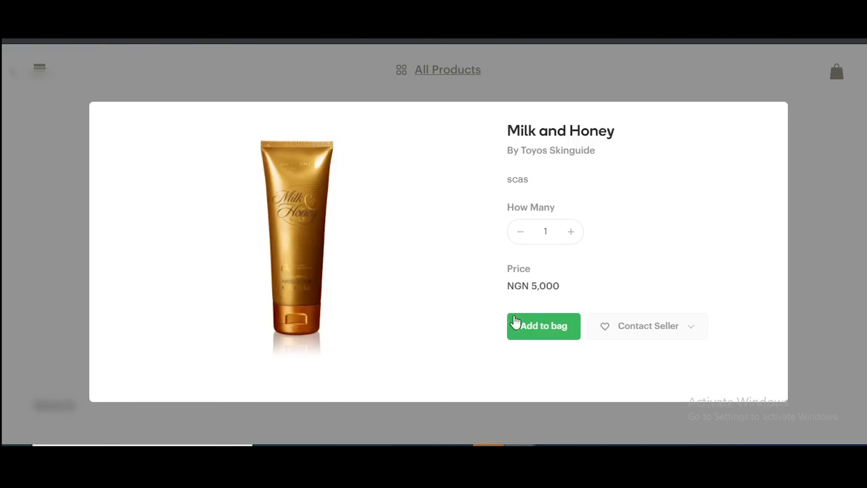
{"action": "left_click", "coordinate": [533, 334]}
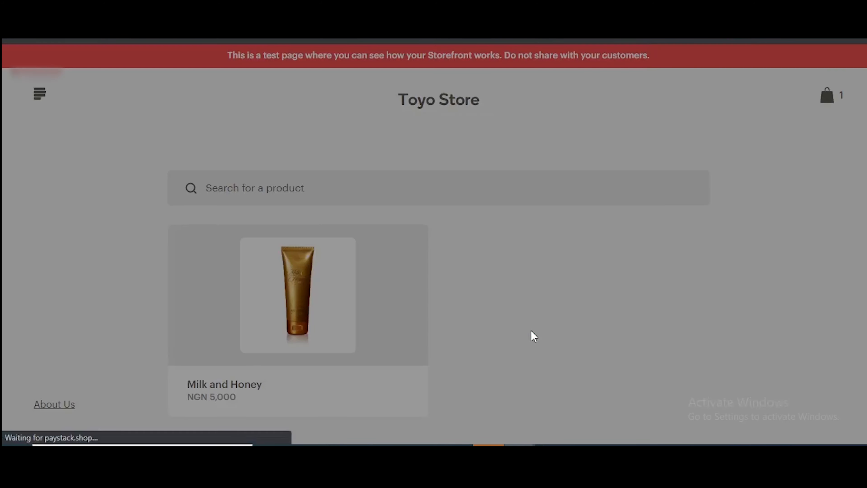
{"action": "left_click", "coordinate": [817, 413]}
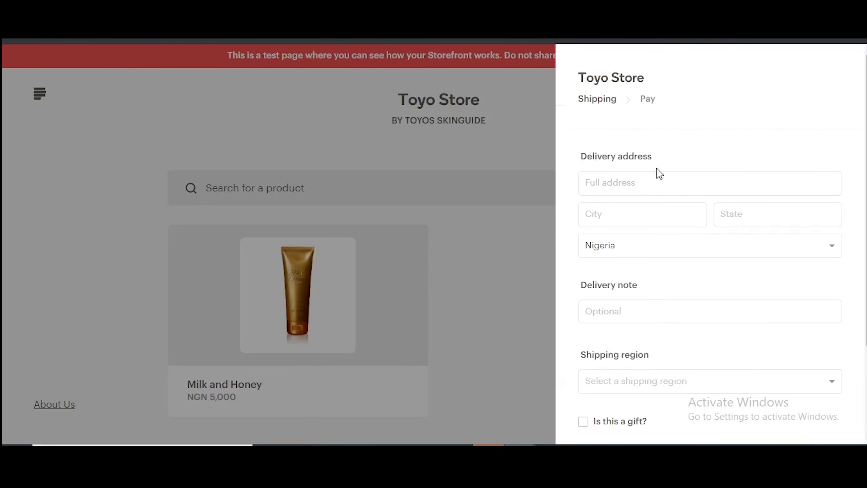
Step: Fill in the delivery address for the test order, choose the Lagos Mainland (NGN 1,500) shipping region and continue to the payment details
{"action": "scroll", "coordinate": [660, 155], "scroll_direction": "down", "scroll_amount": 2}
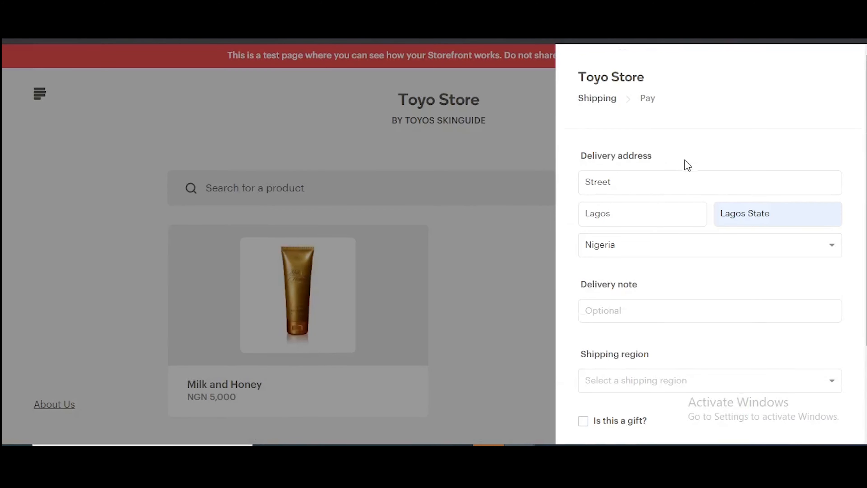
{"action": "scroll", "coordinate": [662, 153], "scroll_direction": "down", "scroll_amount": 4}
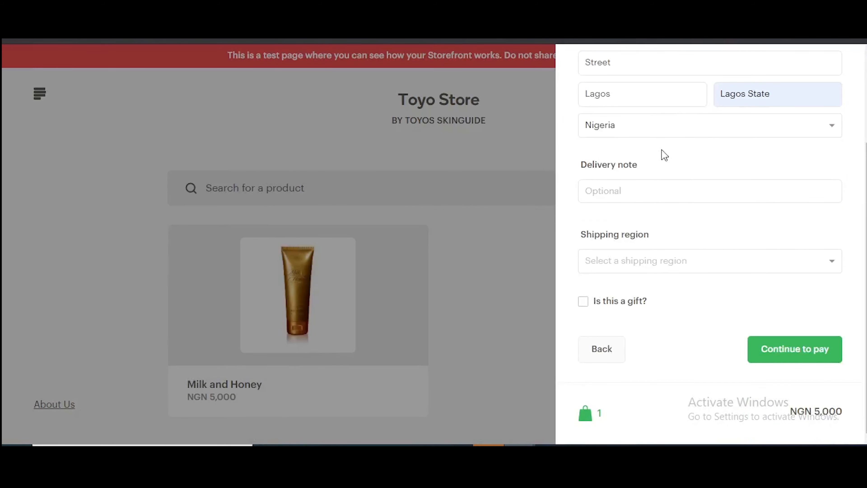
{"action": "left_click", "coordinate": [741, 269]}
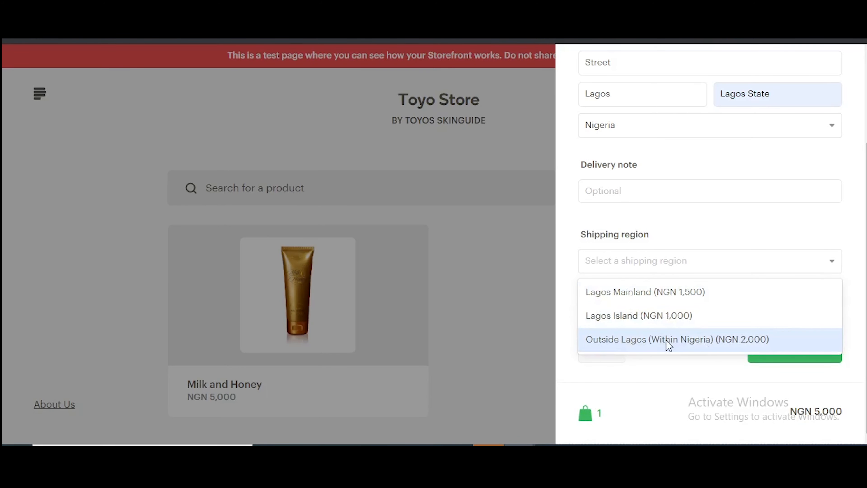
{"action": "left_click", "coordinate": [681, 296]}
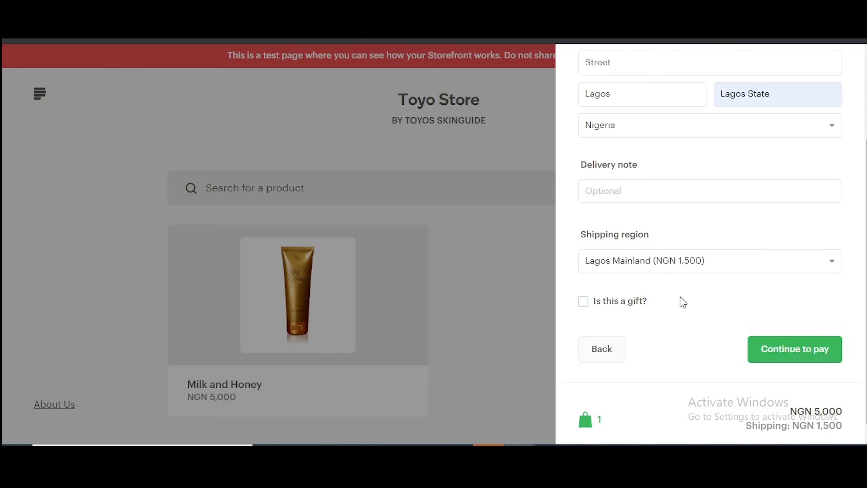
{"action": "left_click", "coordinate": [775, 352]}
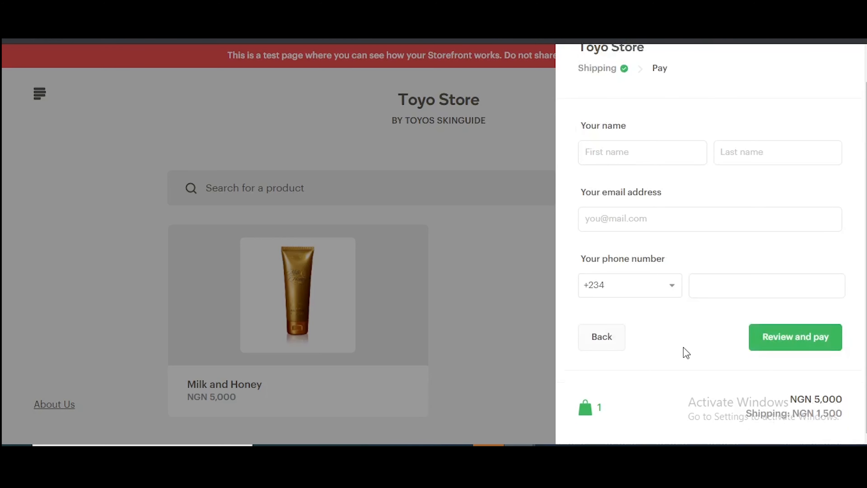
Step: Enter the buyer's name, email and a valid phone number for the test order, and proceed to the order review
{"action": "scroll", "coordinate": [679, 354], "scroll_direction": "up", "scroll_amount": 1}
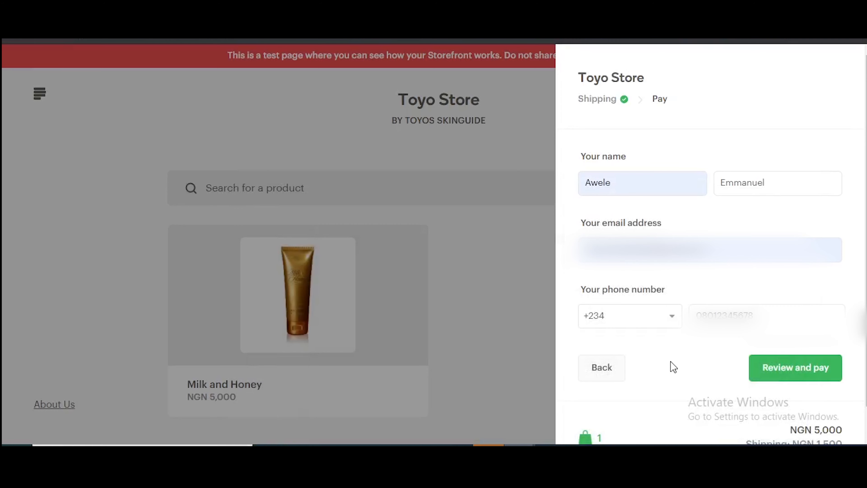
{"action": "left_click", "coordinate": [789, 368]}
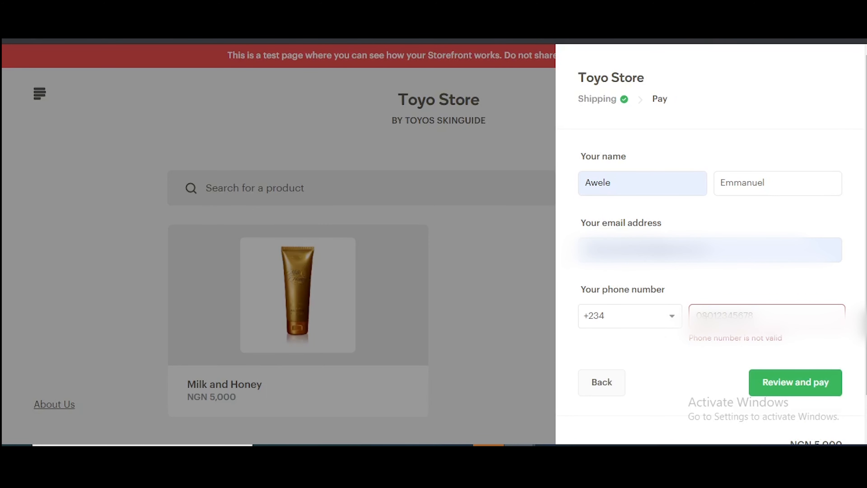
{"action": "left_click_drag", "start_coordinate": [730, 314], "coordinate": [760, 314]}
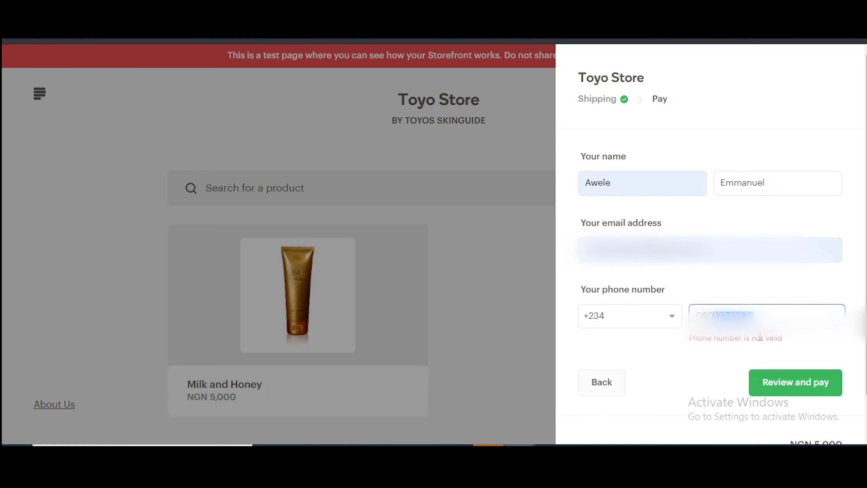
{"action": "key", "text": "BackSpace"}
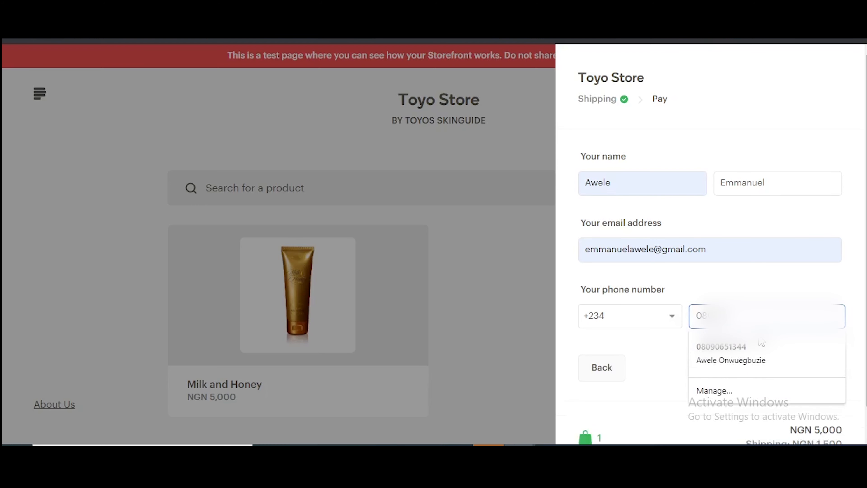
{"action": "left_click", "coordinate": [762, 342]}
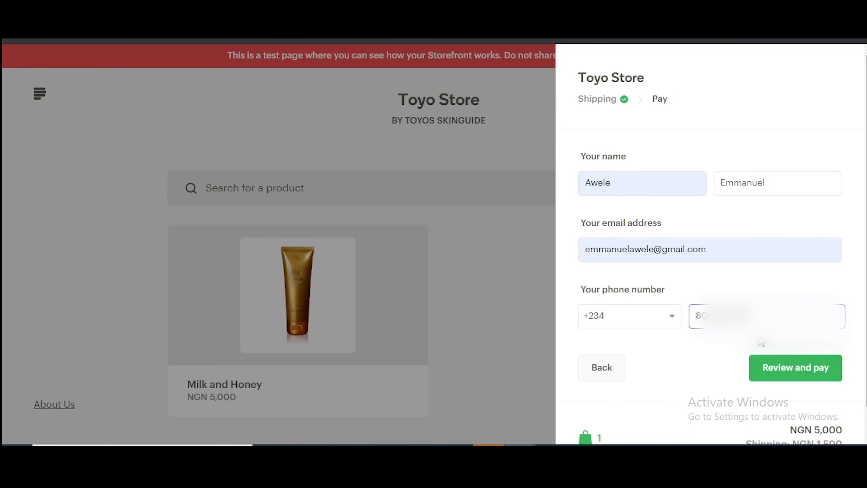
{"action": "left_click", "coordinate": [777, 371]}
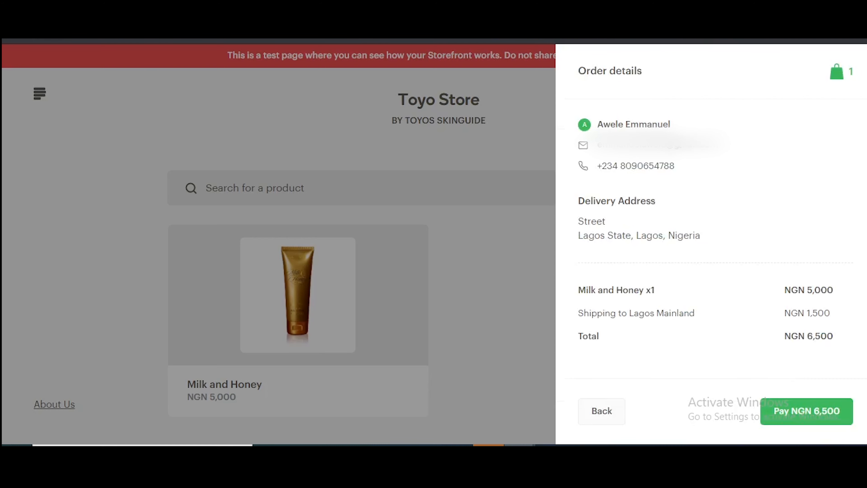
Step: Proceed to payment for the reviewed test order and select bank as the payment method
{"action": "left_click", "coordinate": [830, 419]}
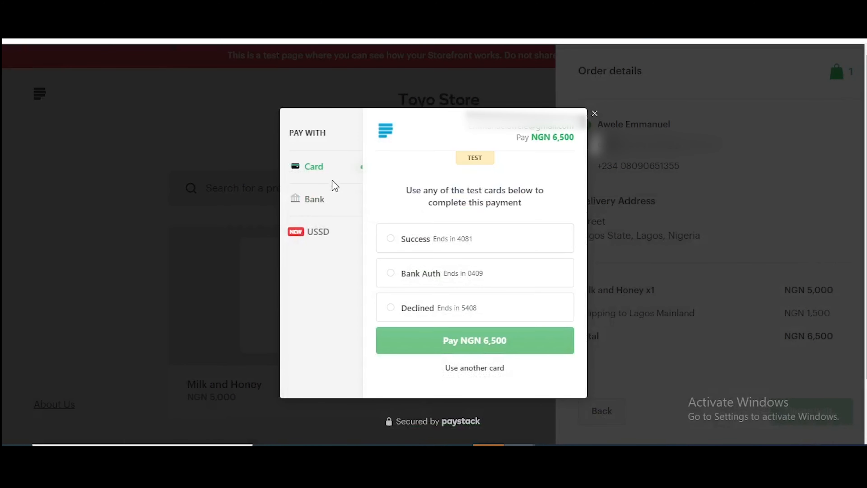
{"action": "left_click", "coordinate": [324, 208]}
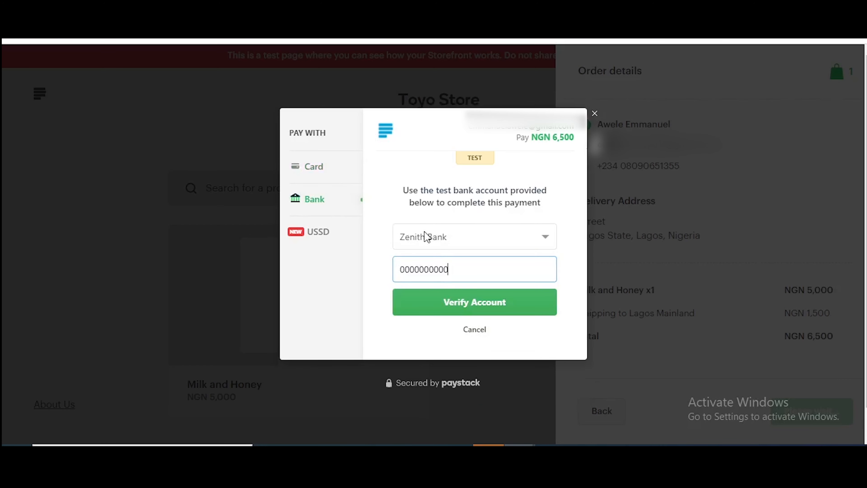
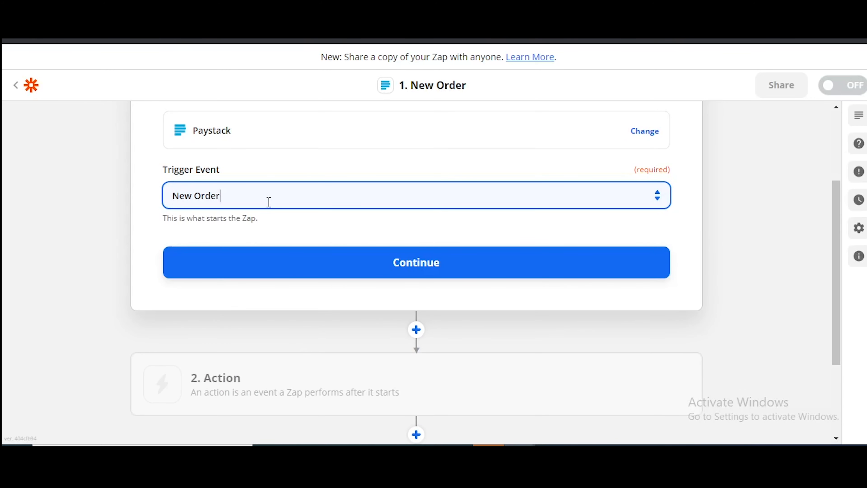
Step: In Zapier, confirm New Order as the Paystack trigger event and start the Paystack sign-in, checking which key it requires
{"action": "scroll", "coordinate": [268, 202], "scroll_direction": "up", "scroll_amount": 2}
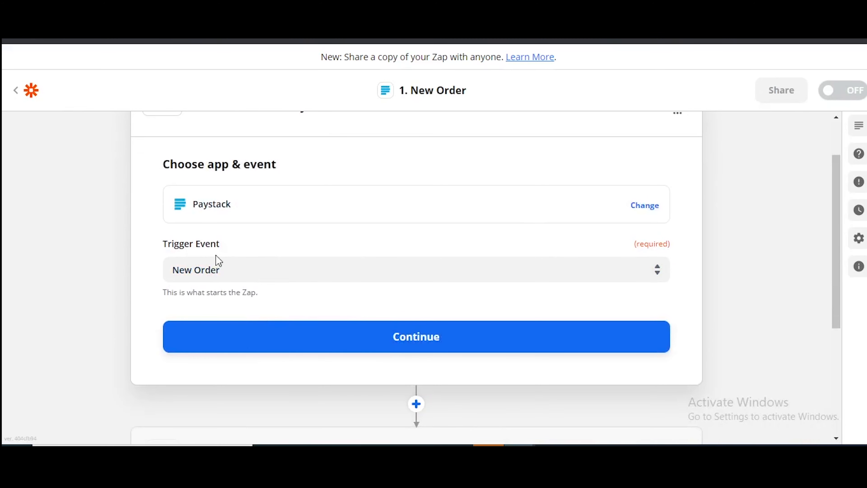
{"action": "scroll", "coordinate": [263, 275], "scroll_direction": "up", "scroll_amount": 2}
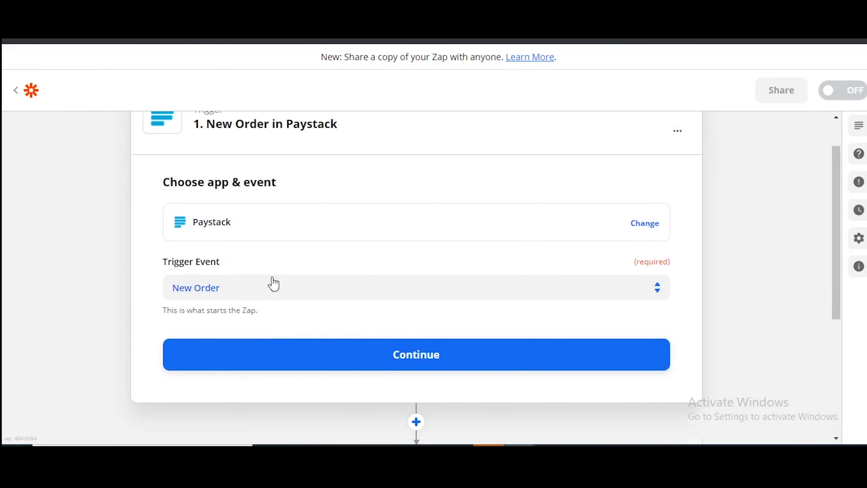
{"action": "scroll", "coordinate": [273, 286], "scroll_direction": "down", "scroll_amount": 2}
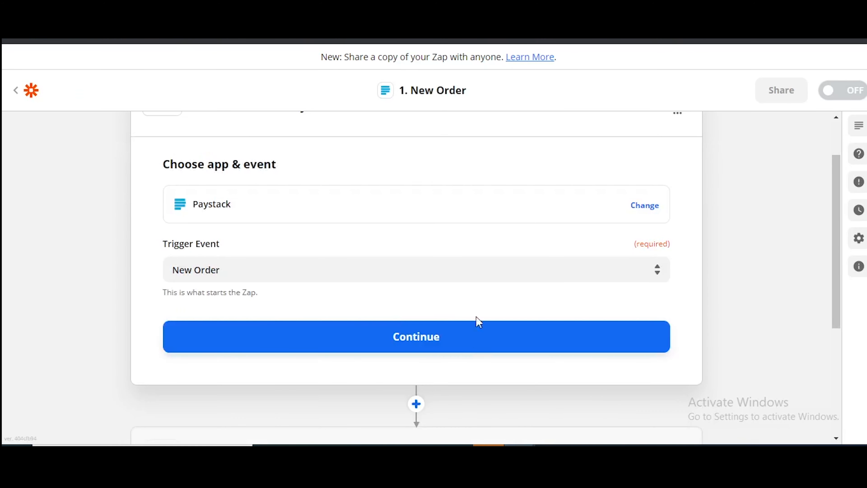
{"action": "left_click", "coordinate": [463, 343]}
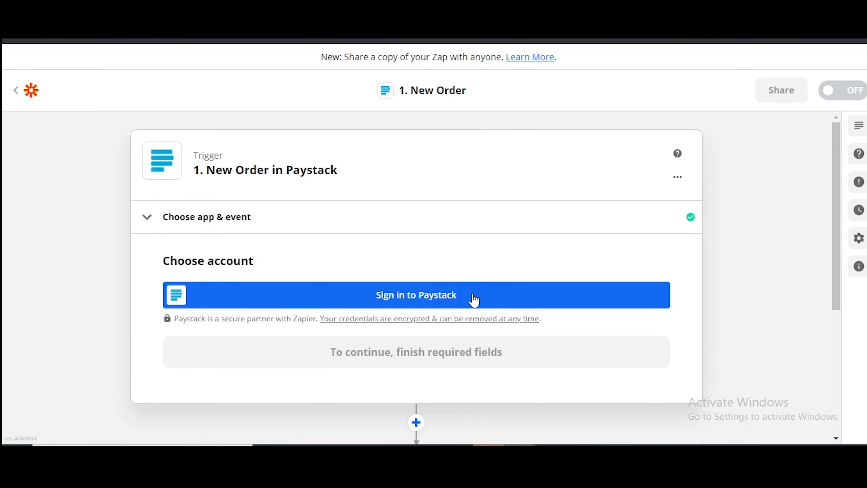
{"action": "left_click", "coordinate": [473, 300]}
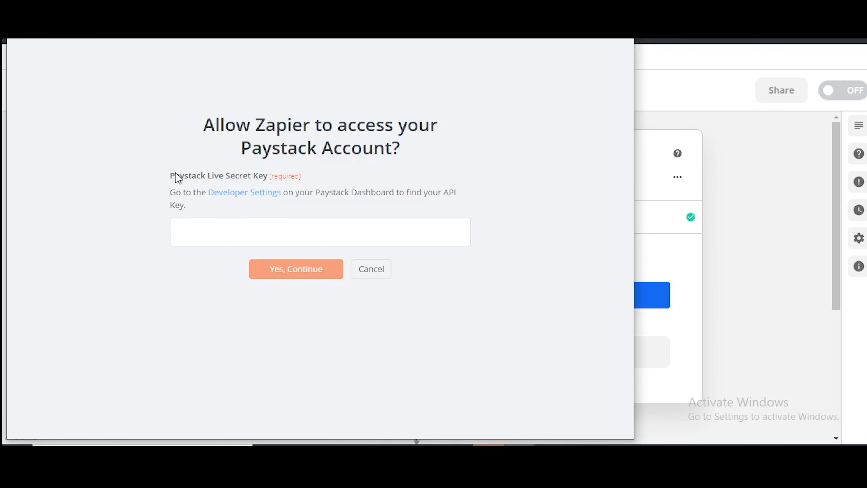
{"action": "left_click_drag", "start_coordinate": [172, 176], "coordinate": [269, 181]}
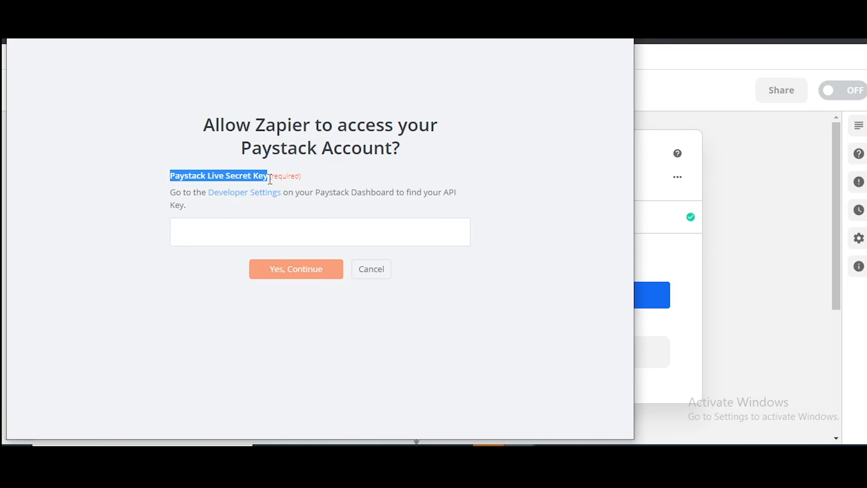
{"action": "left_click", "coordinate": [425, 189]}
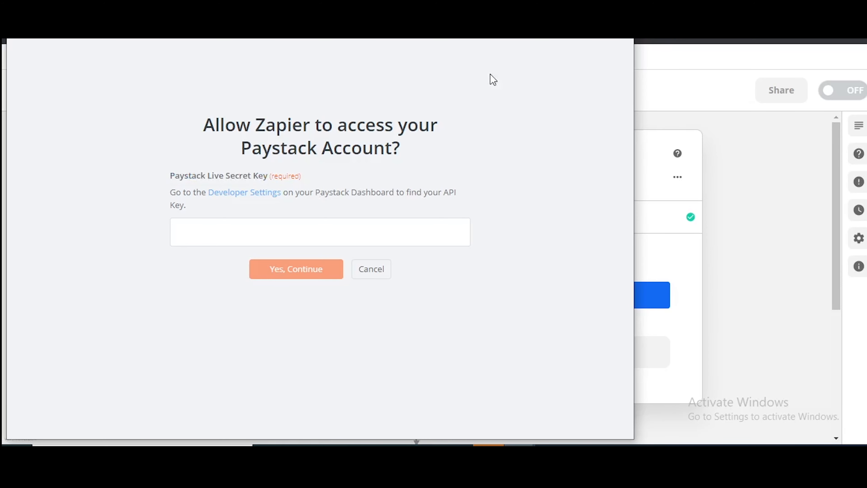
Step: Switch to the Paystack dashboard, open the API Keys & Webhooks settings and look over the live and test configurations
{"action": "left_click", "coordinate": [620, 10]}
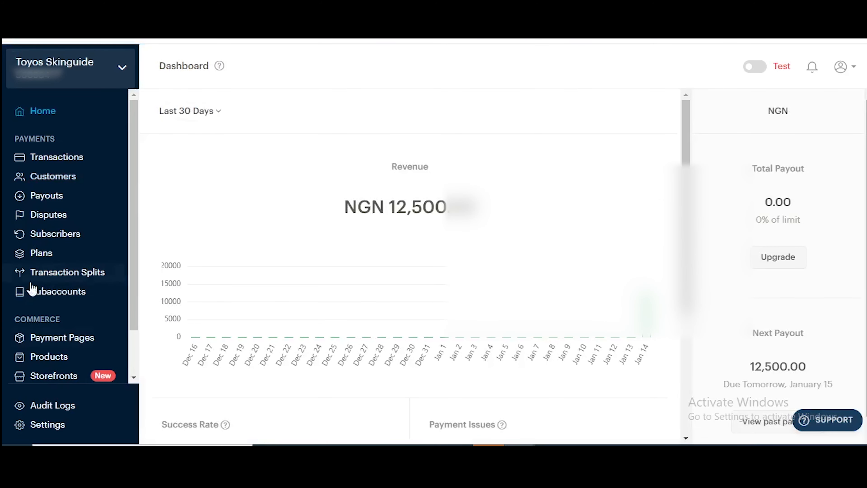
{"action": "left_click", "coordinate": [51, 428]}
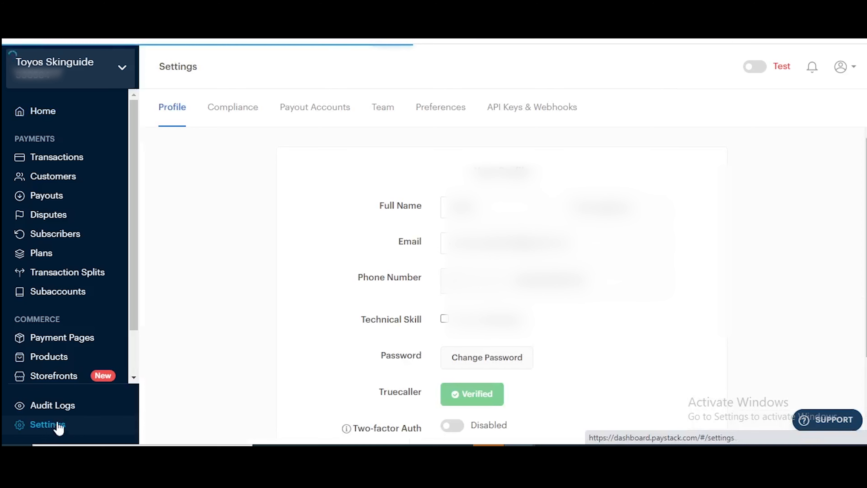
{"action": "left_click", "coordinate": [851, 70]}
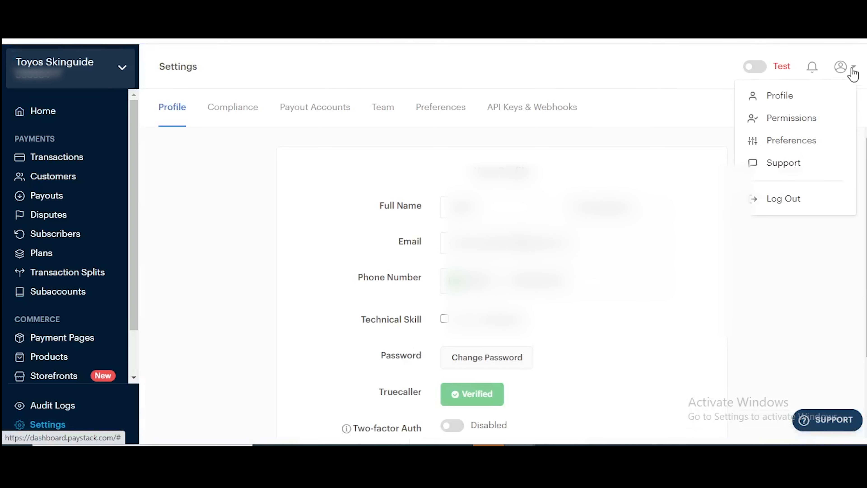
{"action": "left_click", "coordinate": [686, 142]}
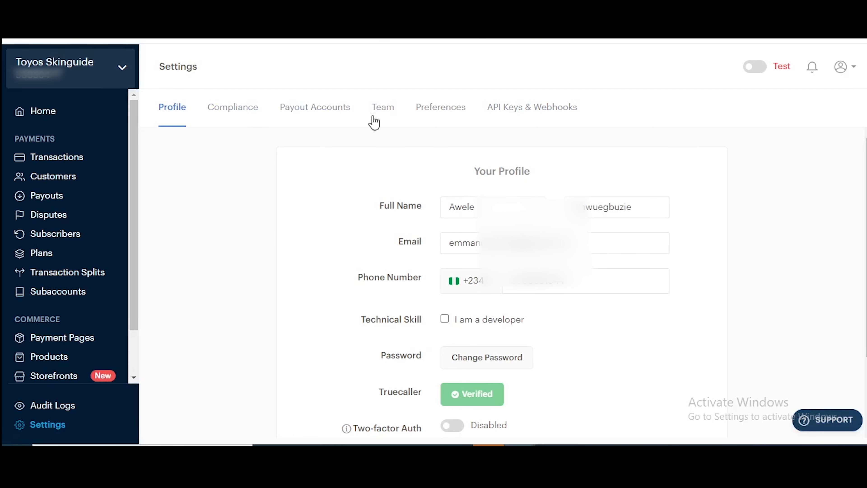
{"action": "left_click", "coordinate": [530, 115]}
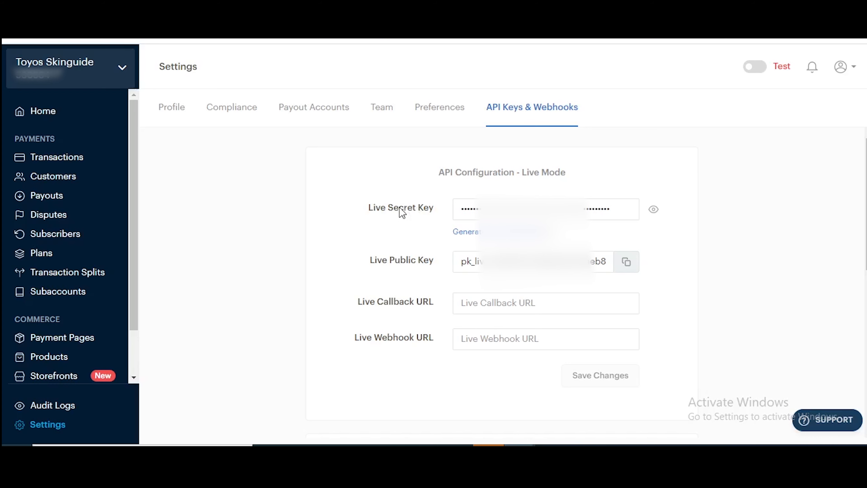
{"action": "scroll", "coordinate": [402, 212], "scroll_direction": "down", "scroll_amount": 5}
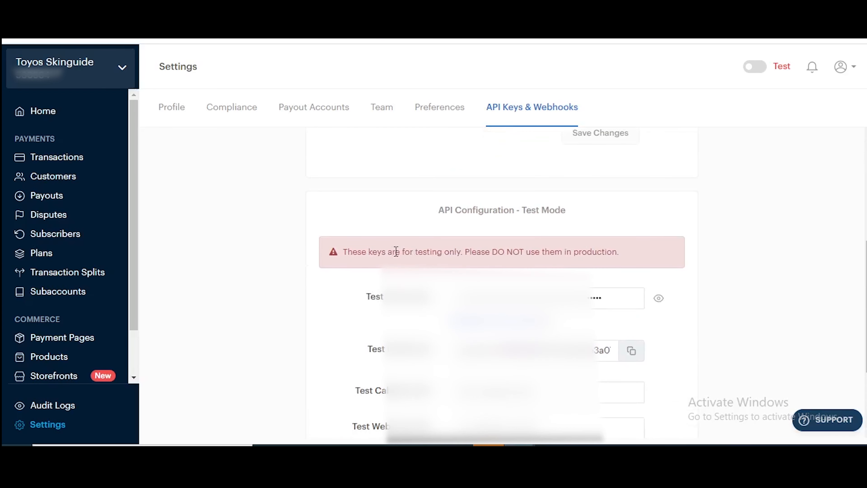
{"action": "scroll", "coordinate": [401, 296], "scroll_direction": "up", "scroll_amount": 5}
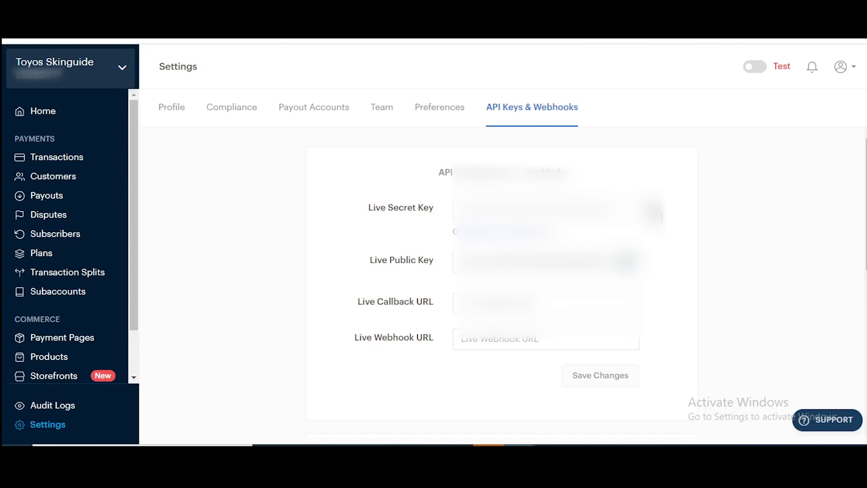
Step: Reveal the Live Secret Key by entering the account password and confirming it
{"action": "left_click", "coordinate": [654, 211]}
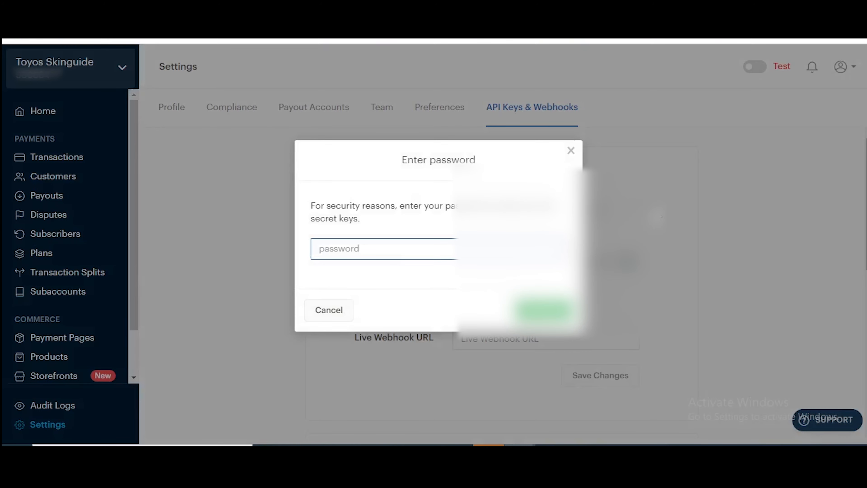
{"action": "key", "text": "ctrl+v"}
{"action": "left_click", "coordinate": [538, 315]}
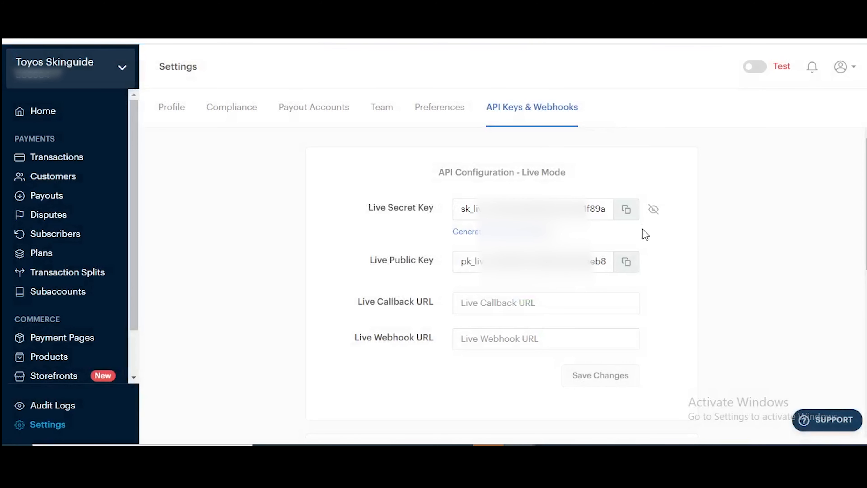
Step: Copy the Live Secret Key from Paystack, switch to Zapier's authorization window and paste it into the Paystack Live Secret Key field to grant access
{"action": "left_click", "coordinate": [629, 211]}
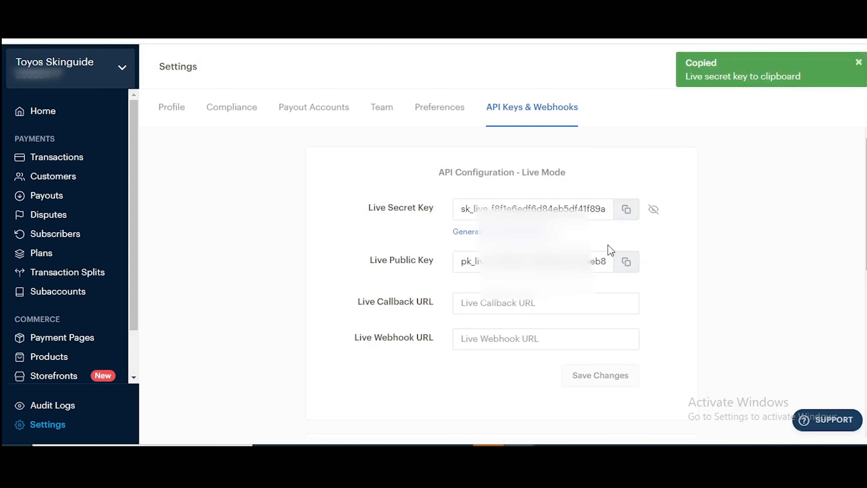
{"action": "mouse_move", "coordinate": [488, 443]}
{"action": "left_click", "coordinate": [706, 403]}
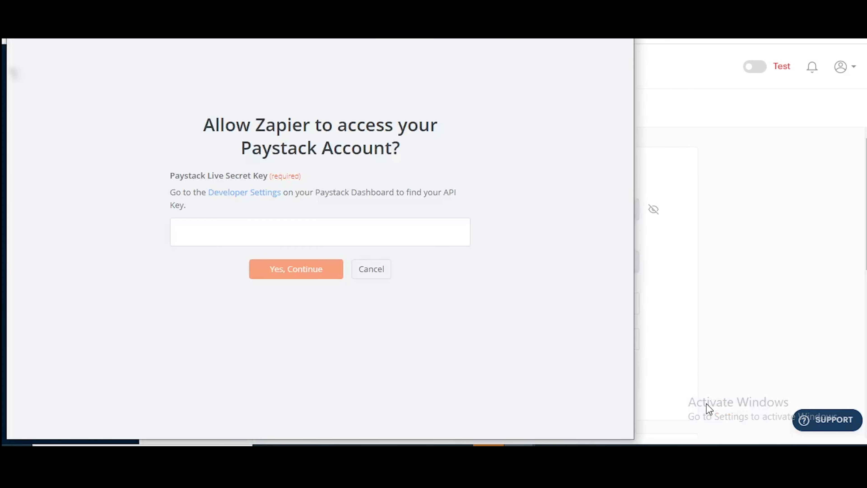
{"action": "left_click", "coordinate": [401, 228]}
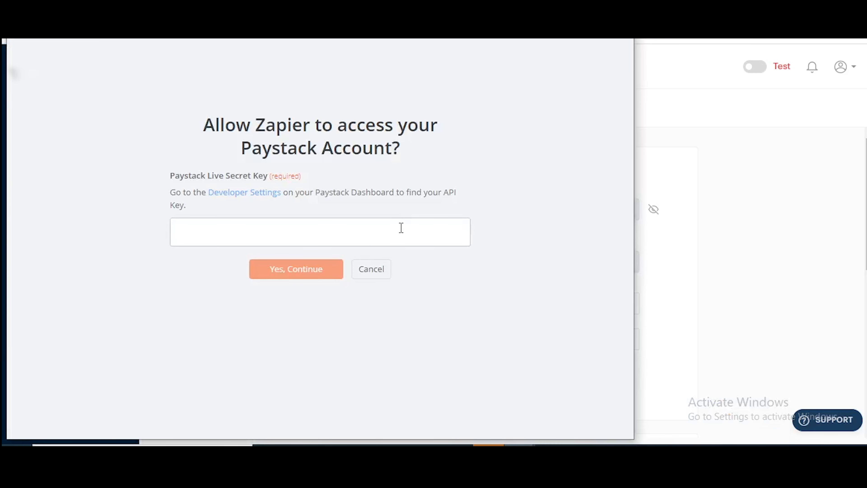
{"action": "key", "text": "ctrl+v"}
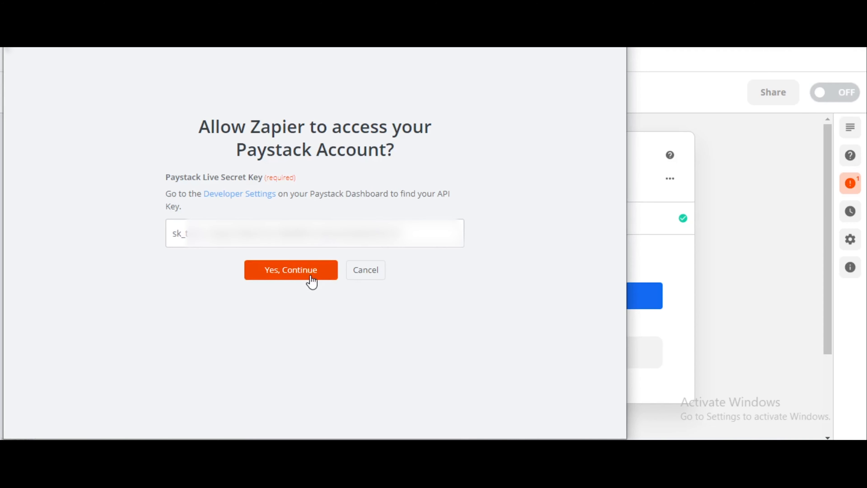
{"action": "left_click", "coordinate": [309, 280]}
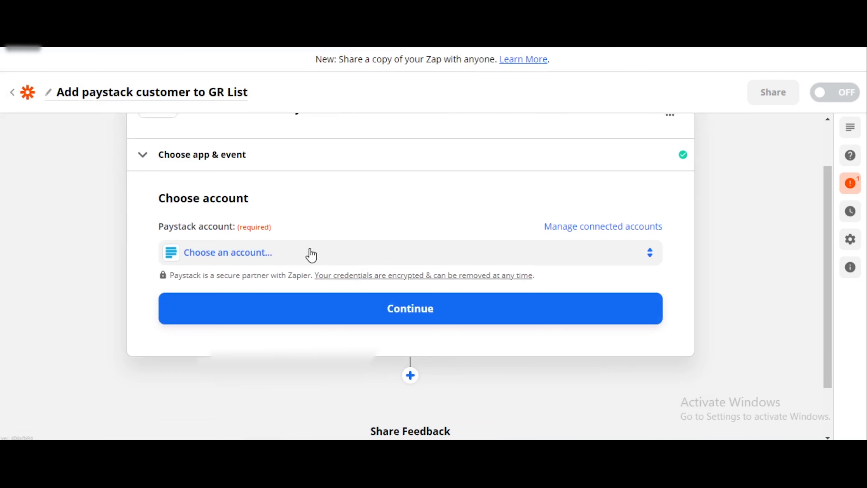
Step: Choose the Paystack Toyos Skinguide account for the trigger and continue to the trigger test
{"action": "left_click", "coordinate": [311, 256]}
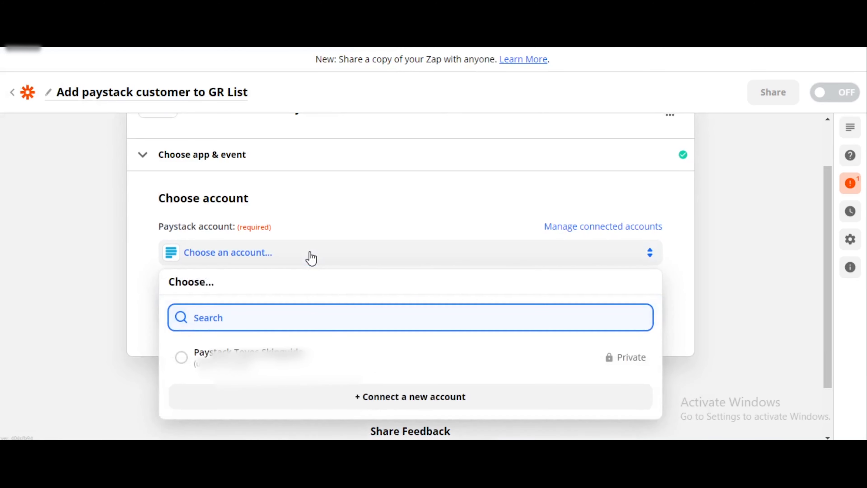
{"action": "left_click", "coordinate": [306, 361]}
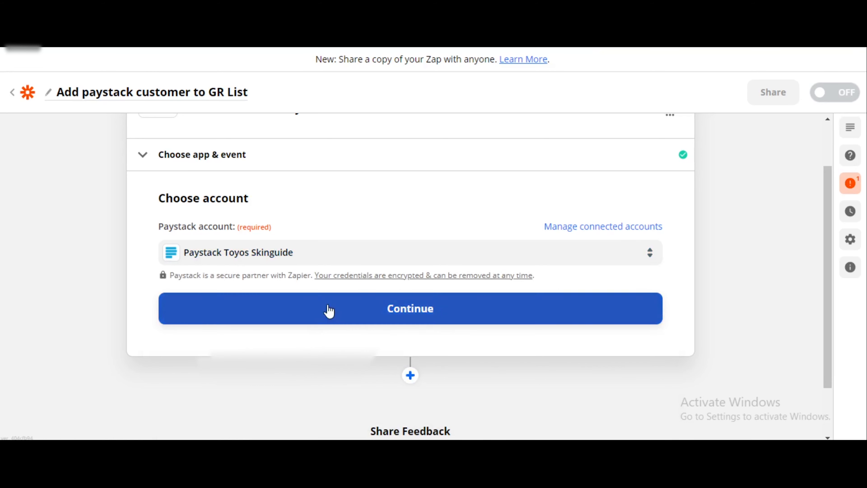
{"action": "left_click", "coordinate": [413, 320]}
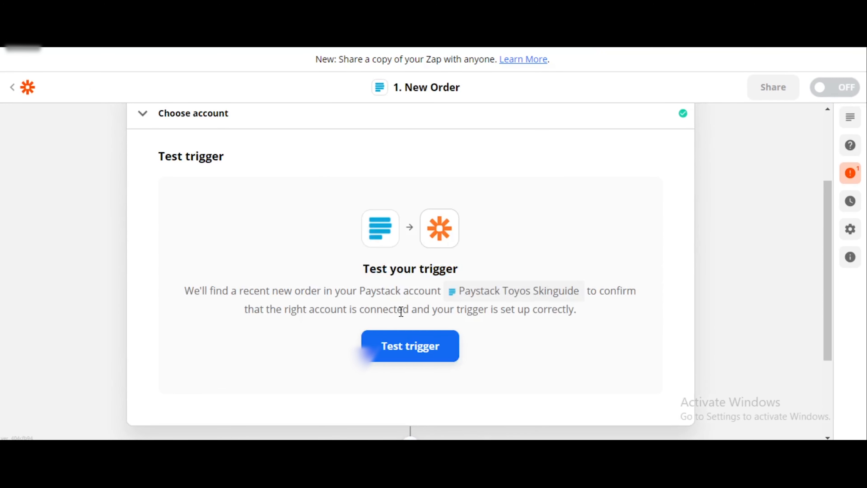
Step: Check the New Order trigger setup and run its test to fetch a recent Paystack order
{"action": "scroll", "coordinate": [403, 306], "scroll_direction": "up", "scroll_amount": 3}
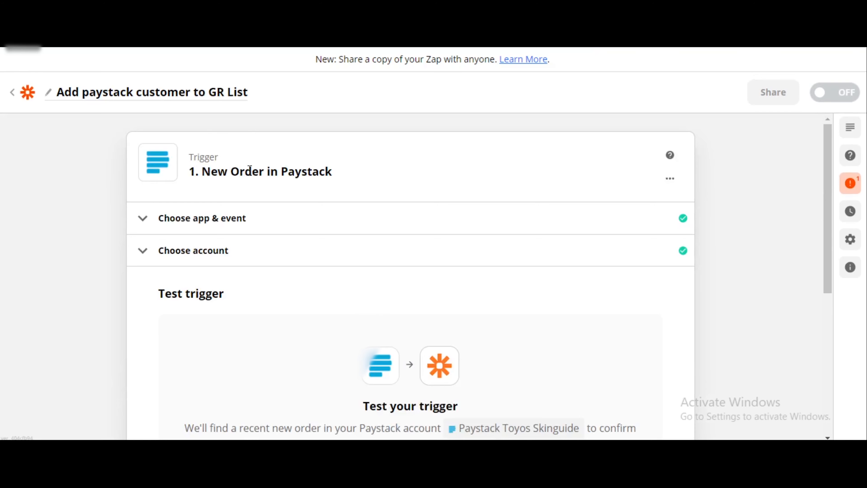
{"action": "scroll", "coordinate": [323, 250], "scroll_direction": "down", "scroll_amount": 2}
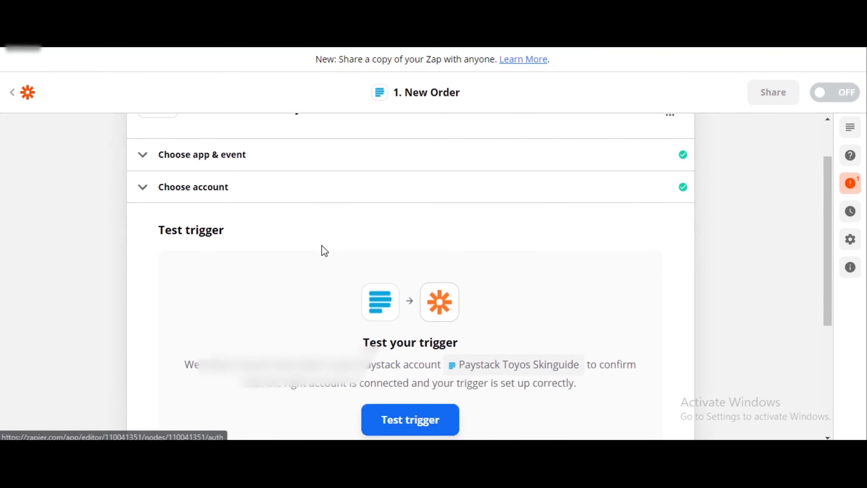
{"action": "scroll", "coordinate": [323, 250], "scroll_direction": "up", "scroll_amount": 2}
{"action": "scroll", "coordinate": [323, 251], "scroll_direction": "down", "scroll_amount": 4}
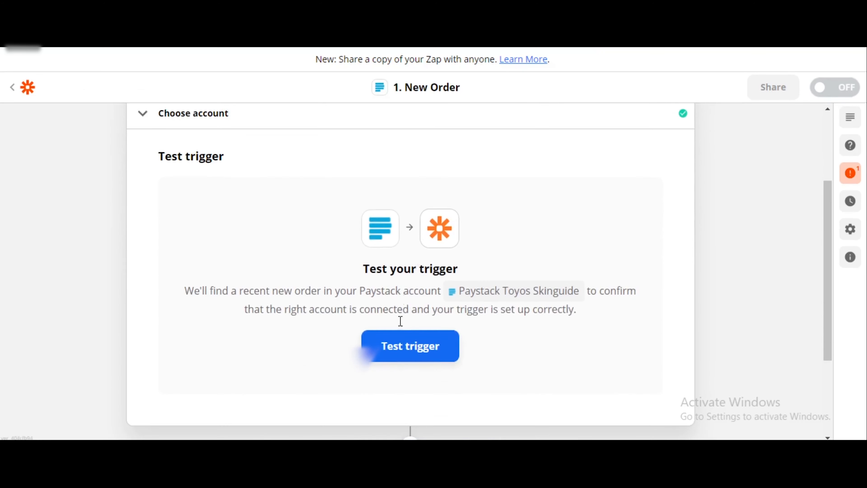
{"action": "left_click", "coordinate": [421, 349]}
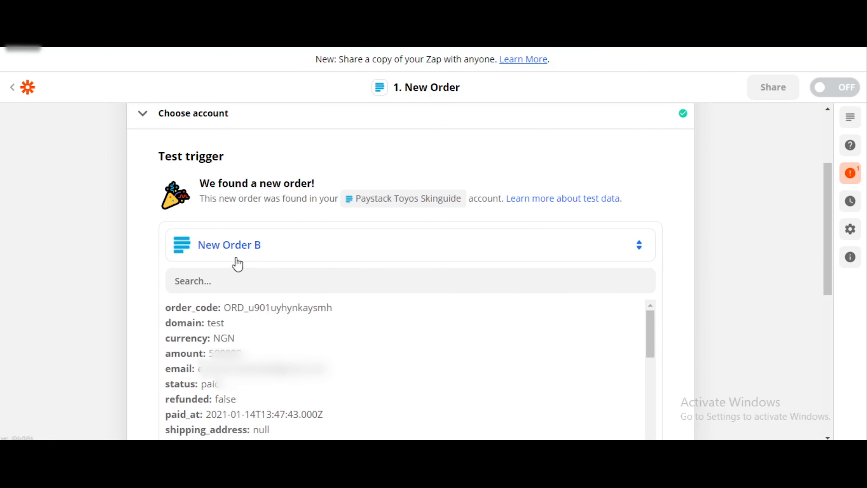
Step: Review the New Order B sample's shipping, customer and payer details, including the e-mail field, and accept the trigger test
{"action": "scroll", "coordinate": [684, 226], "scroll_direction": "down", "scroll_amount": 2}
{"action": "scroll", "coordinate": [685, 226], "scroll_direction": "down", "scroll_amount": 2}
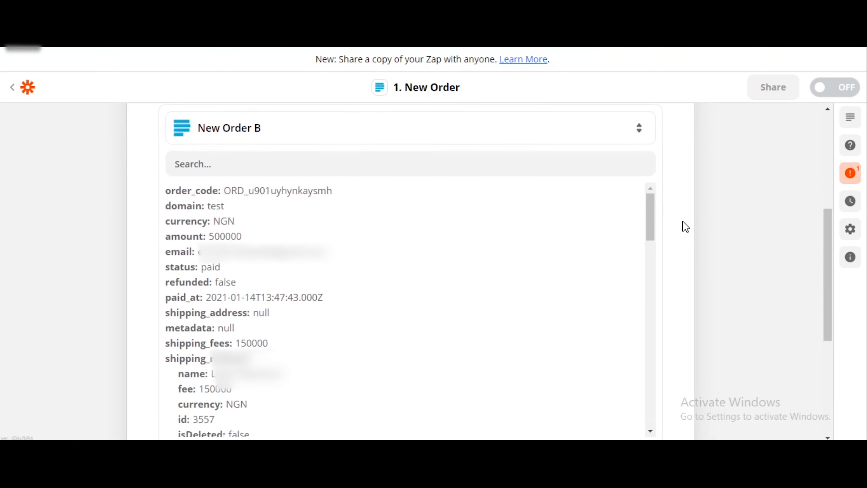
{"action": "scroll", "coordinate": [368, 277], "scroll_direction": "down", "scroll_amount": 1}
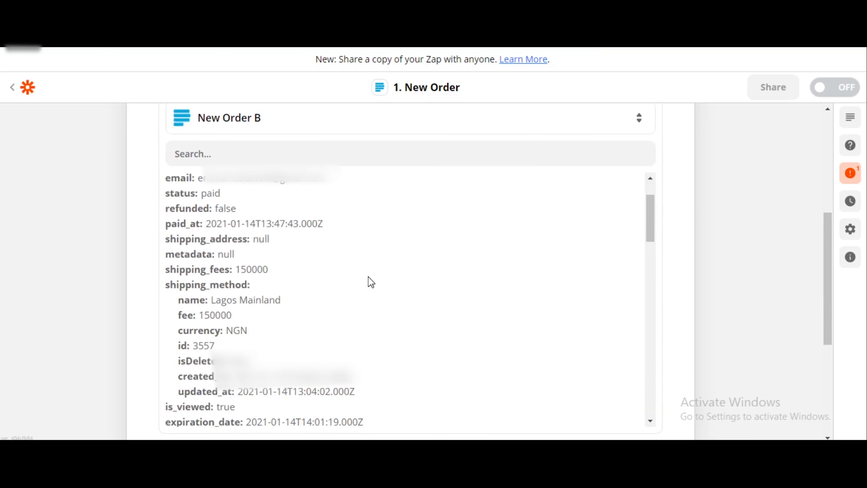
{"action": "scroll", "coordinate": [368, 277], "scroll_direction": "up", "scroll_amount": 1}
{"action": "scroll", "coordinate": [286, 302], "scroll_direction": "down", "scroll_amount": 4}
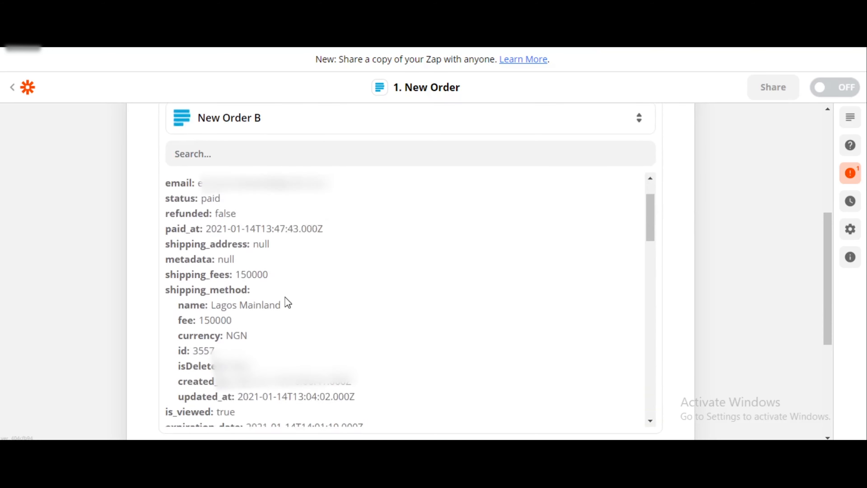
{"action": "scroll", "coordinate": [287, 302], "scroll_direction": "down", "scroll_amount": 2}
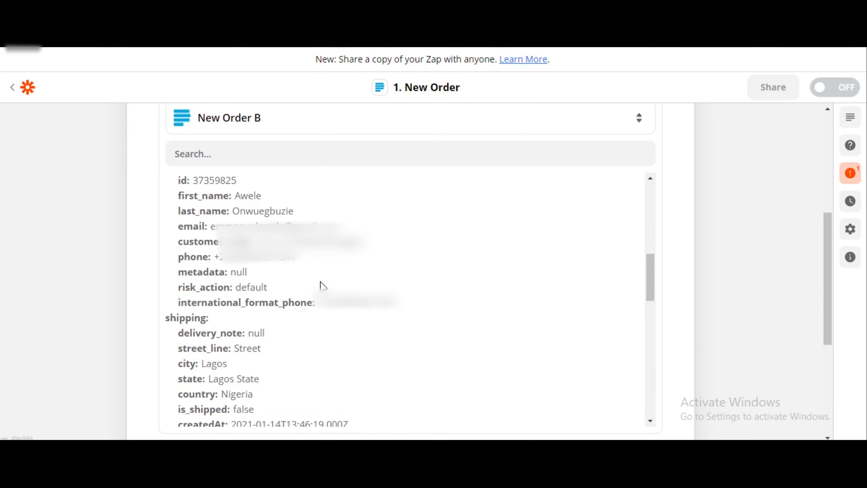
{"action": "left_click_drag", "start_coordinate": [214, 229], "coordinate": [328, 226]}
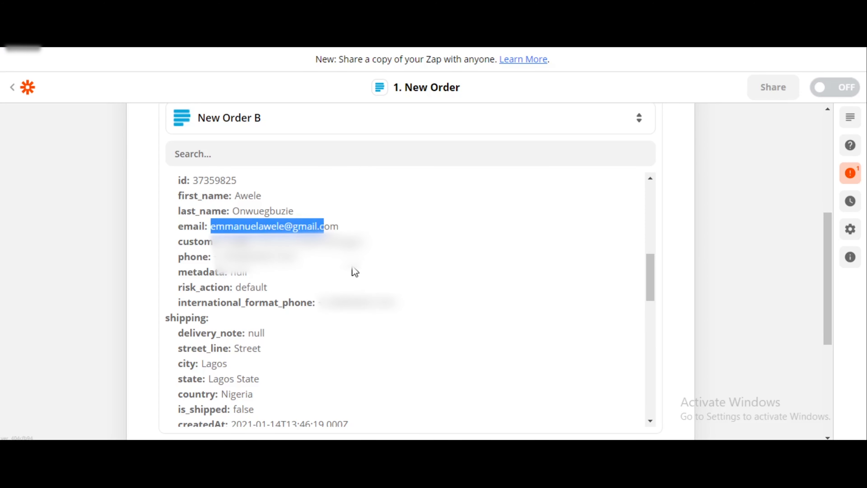
{"action": "scroll", "coordinate": [354, 271], "scroll_direction": "down", "scroll_amount": 3}
{"action": "scroll", "coordinate": [266, 327], "scroll_direction": "down", "scroll_amount": 2}
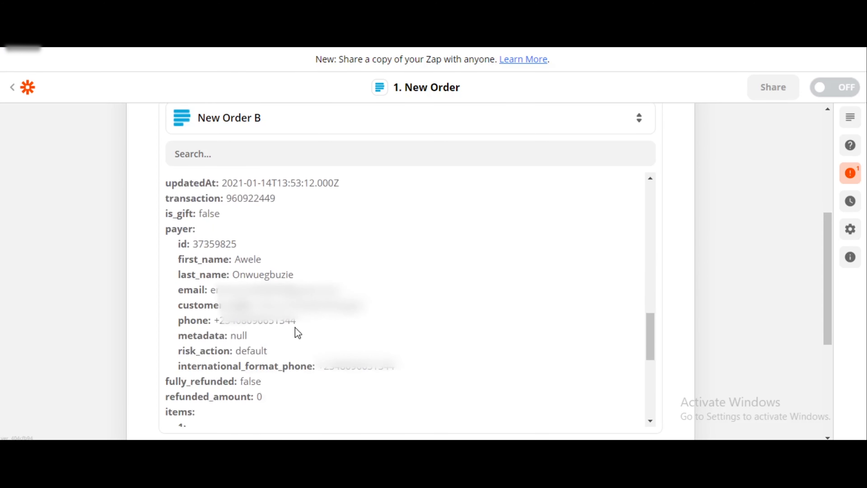
{"action": "scroll", "coordinate": [674, 252], "scroll_direction": "down", "scroll_amount": 2}
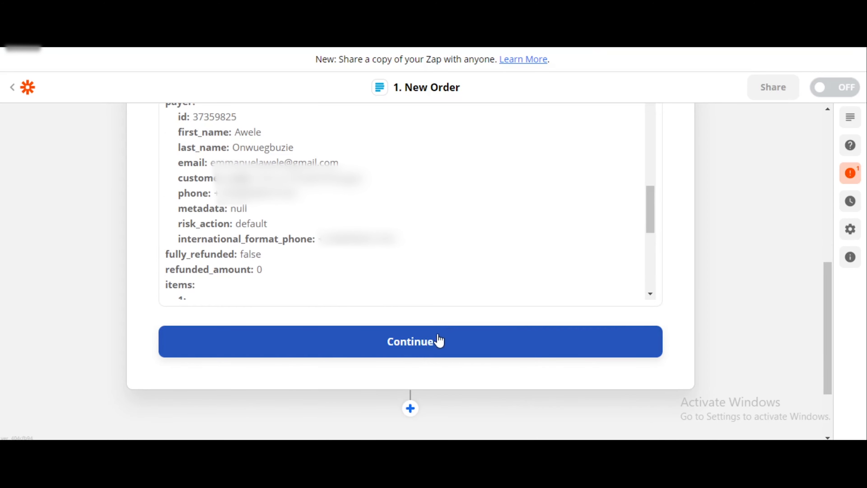
{"action": "left_click", "coordinate": [432, 345]}
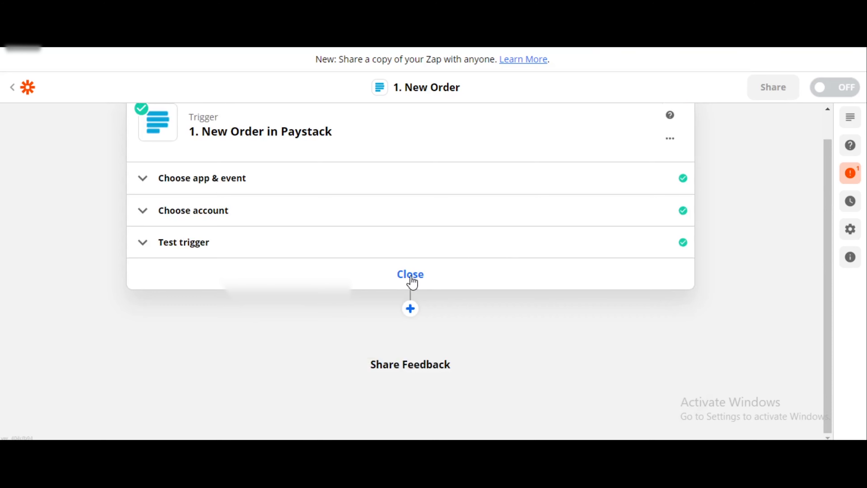
Step: Add an action after the completed Paystack trigger, searching the apps for "get" and choosing GetResponse
{"action": "scroll", "coordinate": [597, 337], "scroll_direction": "up", "scroll_amount": 2}
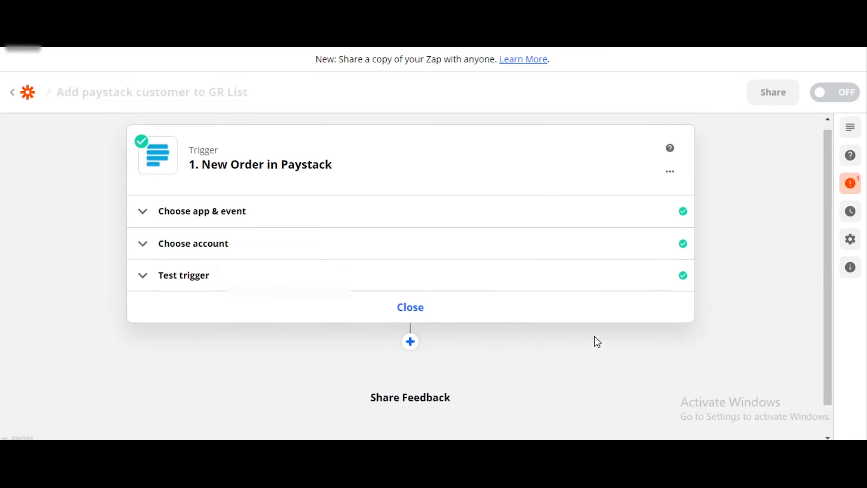
{"action": "scroll", "coordinate": [392, 210], "scroll_direction": "down", "scroll_amount": 1}
{"action": "scroll", "coordinate": [394, 217], "scroll_direction": "down", "scroll_amount": 1}
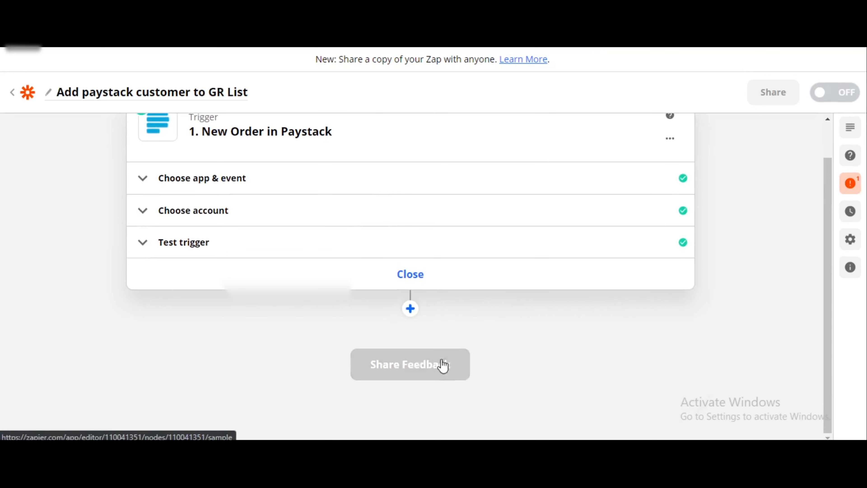
{"action": "scroll", "coordinate": [442, 313], "scroll_direction": "up", "scroll_amount": 1}
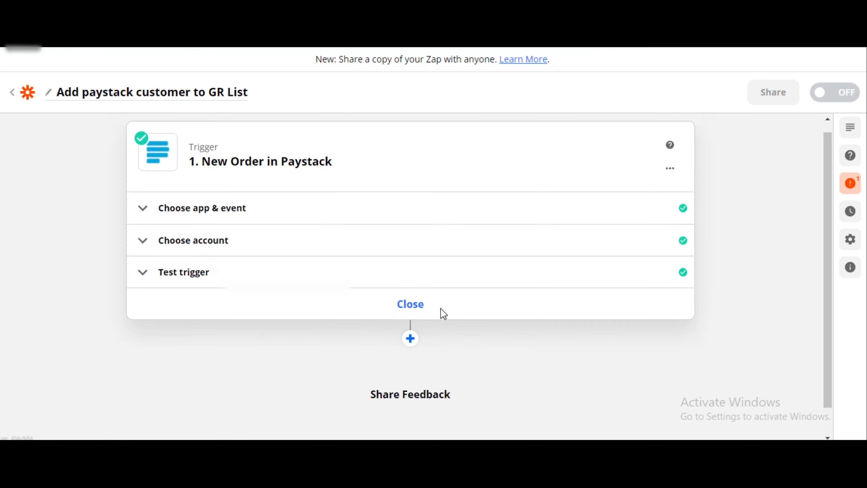
{"action": "scroll", "coordinate": [483, 310], "scroll_direction": "down", "scroll_amount": 1}
{"action": "scroll", "coordinate": [484, 310], "scroll_direction": "up", "scroll_amount": 1}
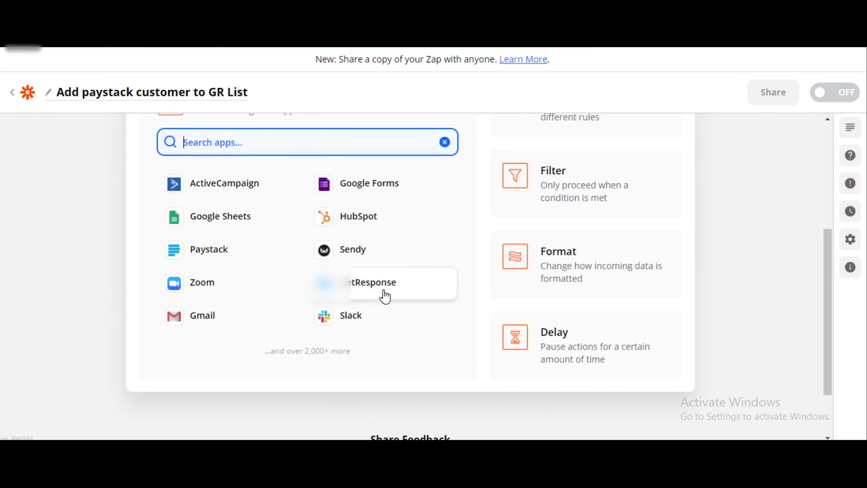
{"action": "type", "text": "get"}
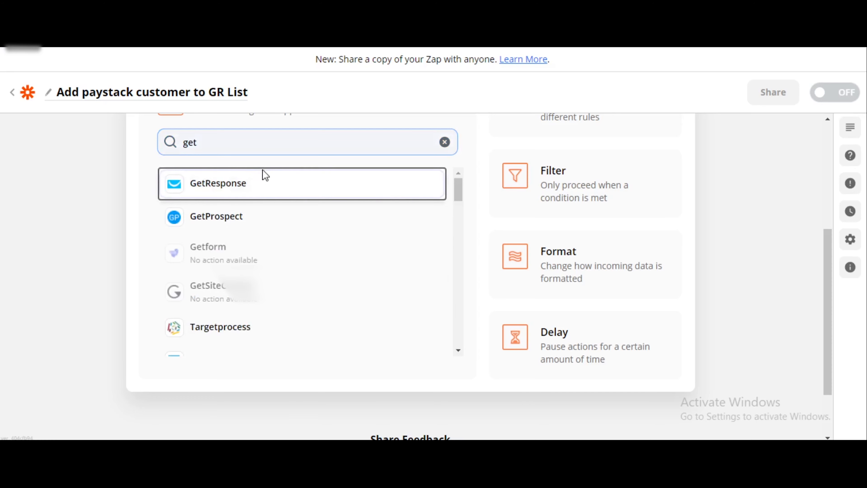
{"action": "left_click", "coordinate": [258, 192]}
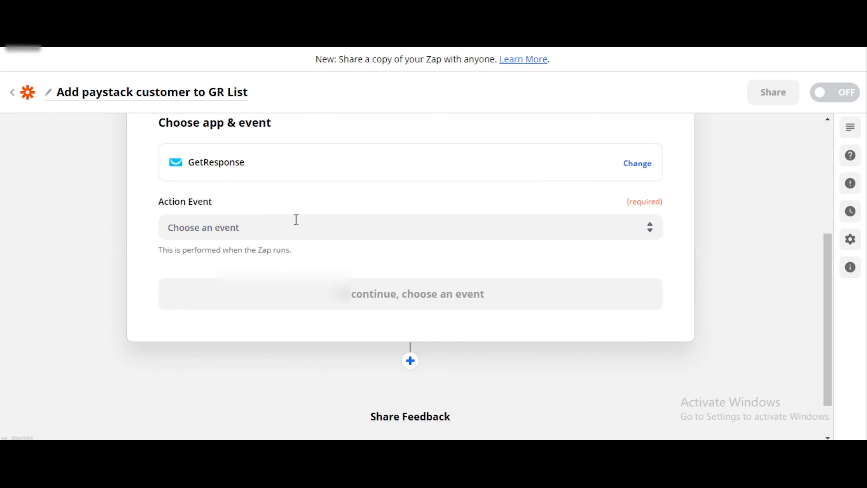
Step: Set the GetResponse action event to Create Contact and continue to the account selection
{"action": "scroll", "coordinate": [330, 230], "scroll_direction": "up", "scroll_amount": 4}
{"action": "scroll", "coordinate": [330, 234], "scroll_direction": "down", "scroll_amount": 2}
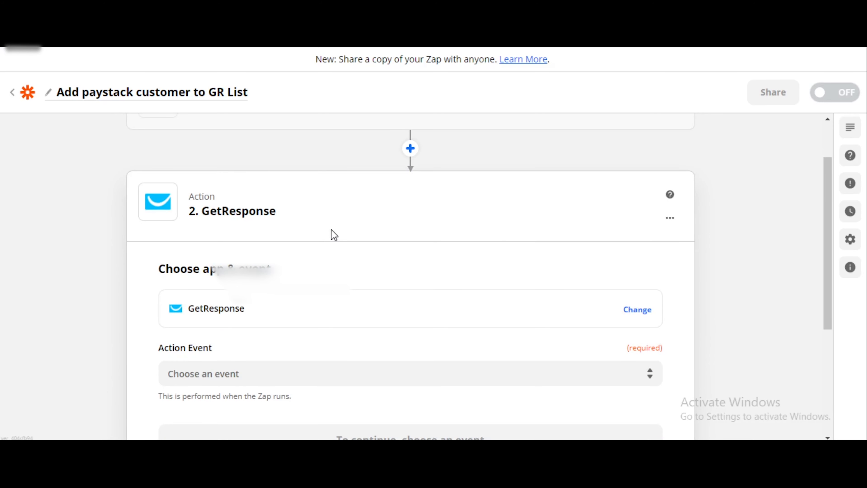
{"action": "scroll", "coordinate": [335, 235], "scroll_direction": "up", "scroll_amount": 2}
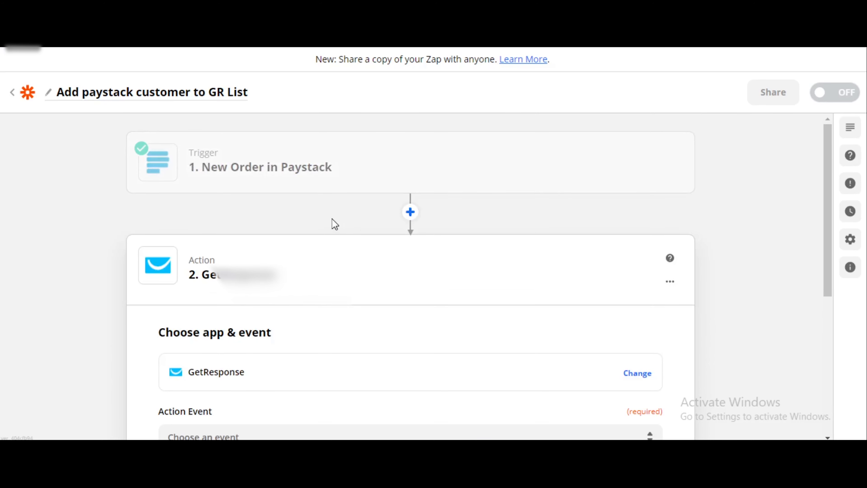
{"action": "scroll", "coordinate": [331, 219], "scroll_direction": "down", "scroll_amount": 2}
{"action": "scroll", "coordinate": [334, 224], "scroll_direction": "up", "scroll_amount": 2}
{"action": "scroll", "coordinate": [341, 246], "scroll_direction": "down", "scroll_amount": 2}
{"action": "scroll", "coordinate": [368, 250], "scroll_direction": "down", "scroll_amount": 4}
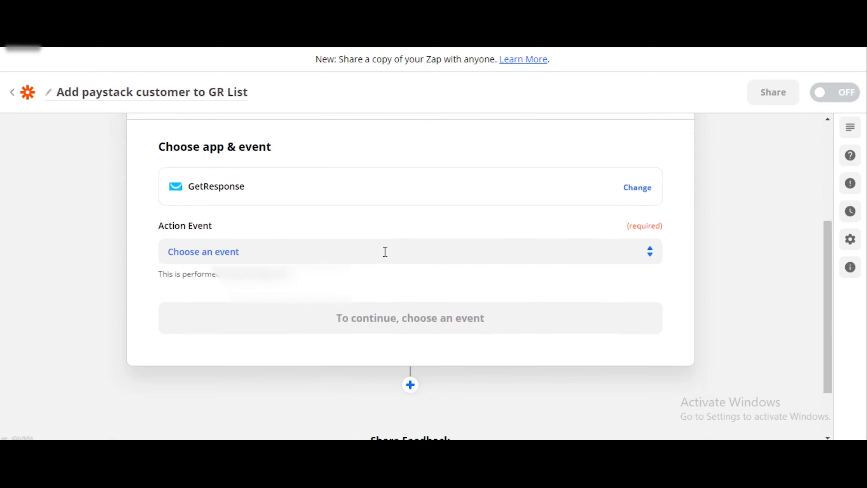
{"action": "scroll", "coordinate": [385, 252], "scroll_direction": "down", "scroll_amount": 1}
{"action": "left_click", "coordinate": [390, 257]}
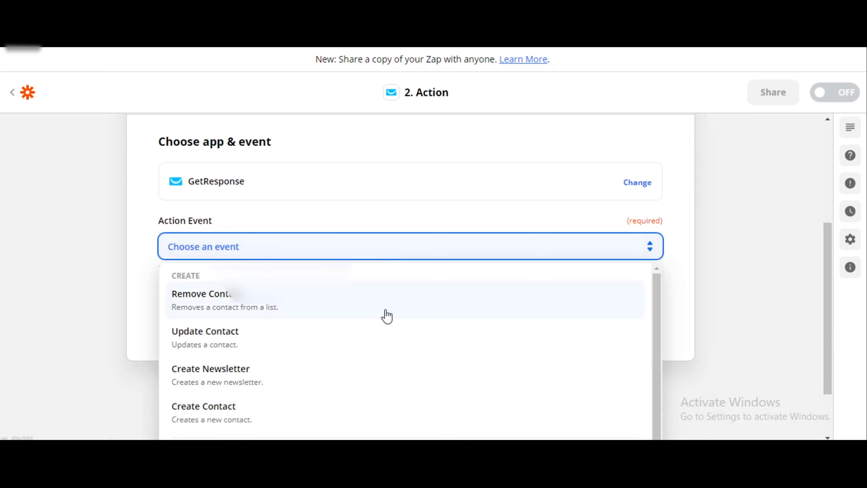
{"action": "left_click", "coordinate": [365, 412]}
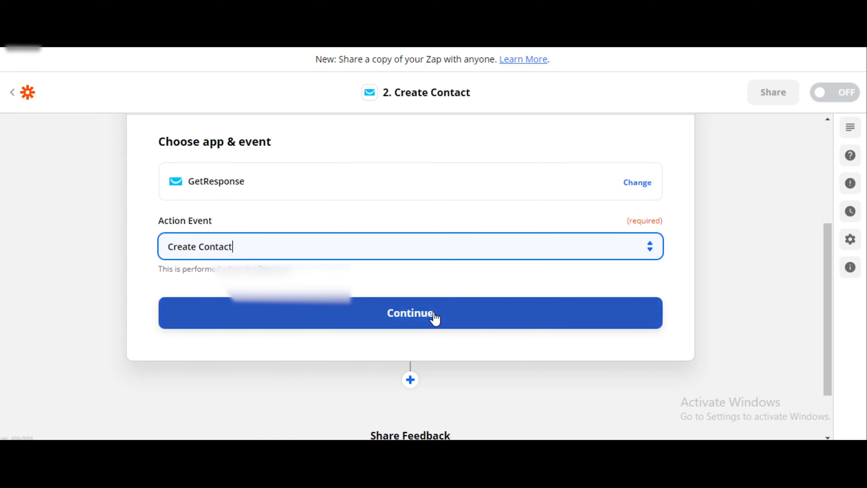
{"action": "scroll", "coordinate": [435, 300], "scroll_direction": "up", "scroll_amount": 3}
{"action": "scroll", "coordinate": [438, 296], "scroll_direction": "down", "scroll_amount": 3}
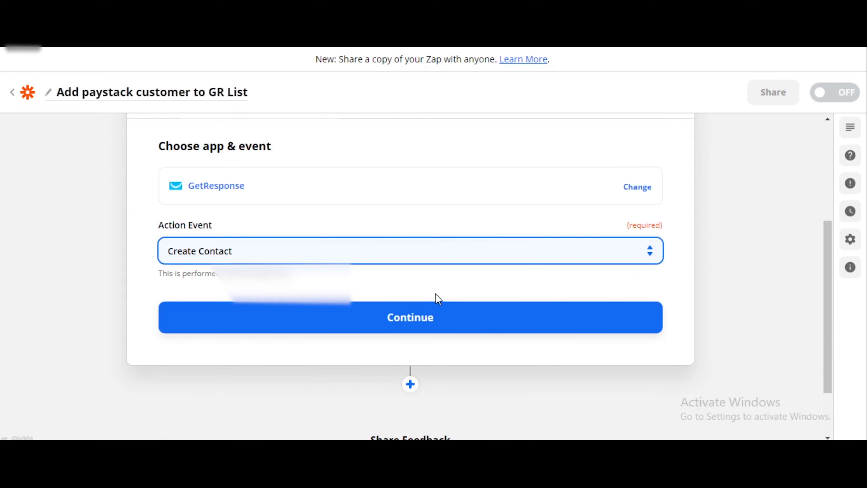
{"action": "left_click", "coordinate": [431, 321]}
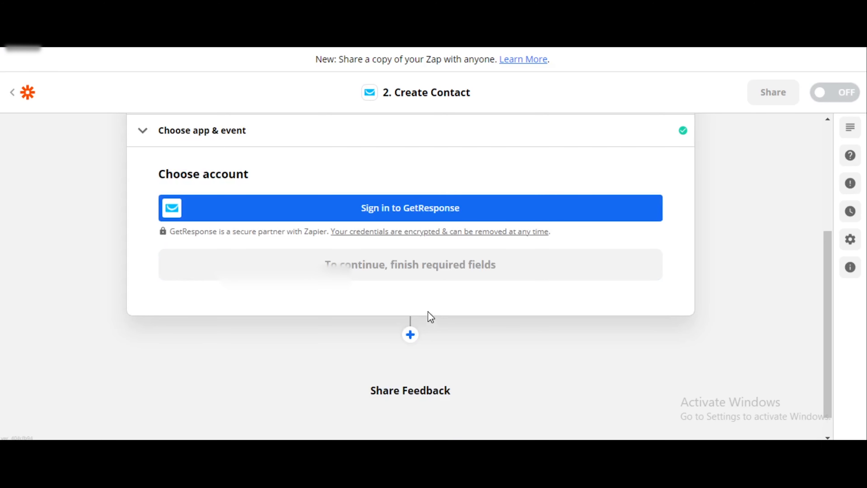
Step: Start connecting a GetResponse account to the action, and switch to GetResponse to open the API section of Integrations and API
{"action": "left_click", "coordinate": [375, 215]}
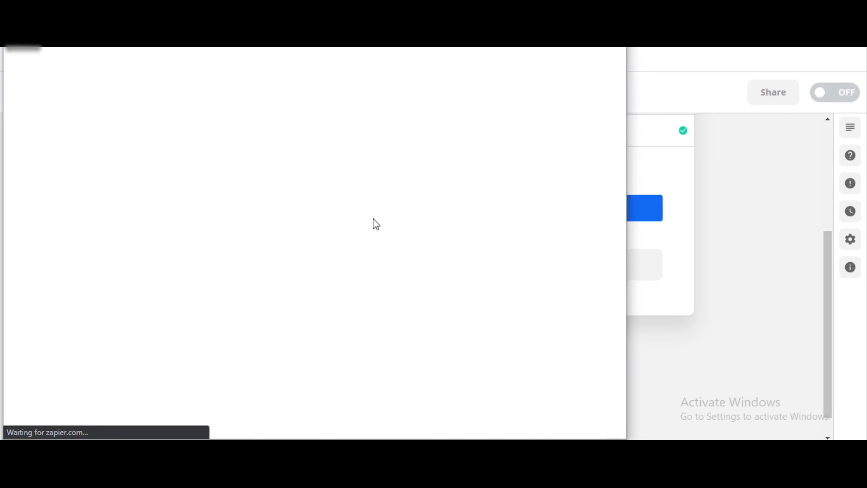
{"action": "scroll", "coordinate": [443, 228], "scroll_direction": "down", "scroll_amount": 1}
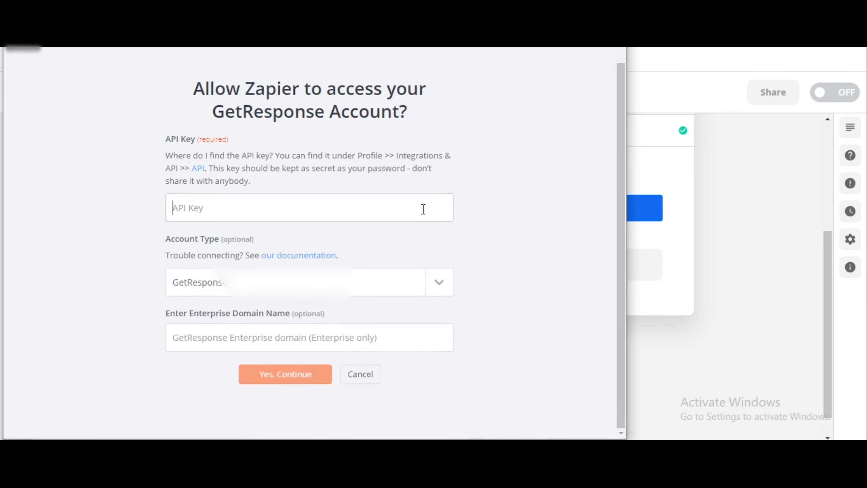
{"action": "key", "text": "alt+Tab"}
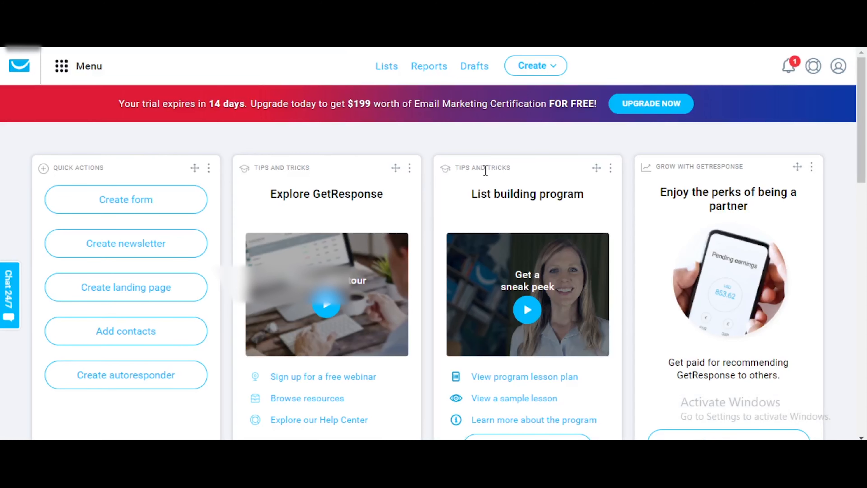
{"action": "left_click", "coordinate": [61, 67]}
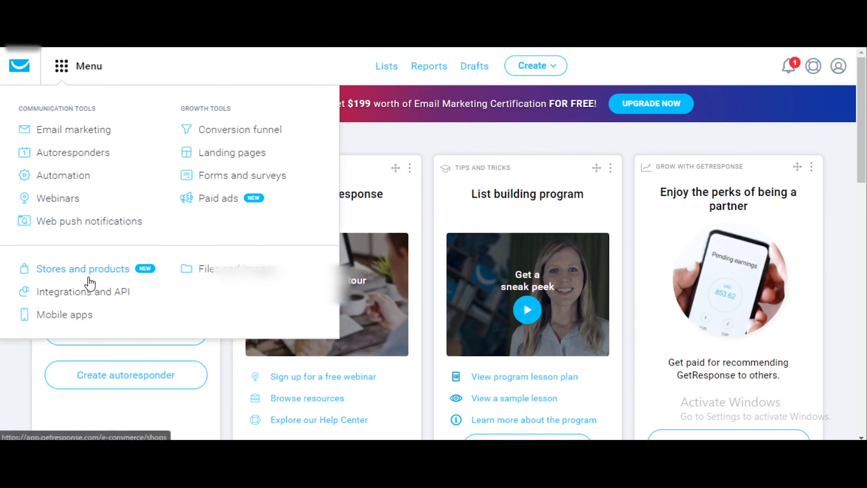
{"action": "left_click", "coordinate": [83, 292]}
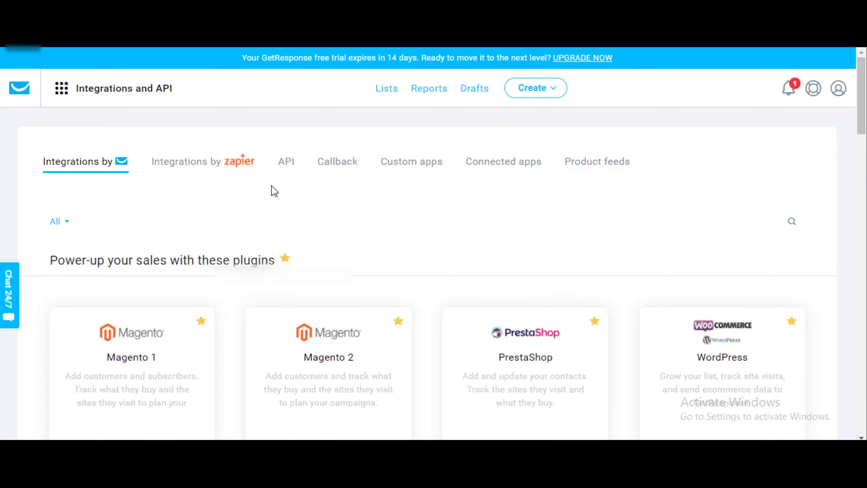
{"action": "left_click", "coordinate": [284, 176]}
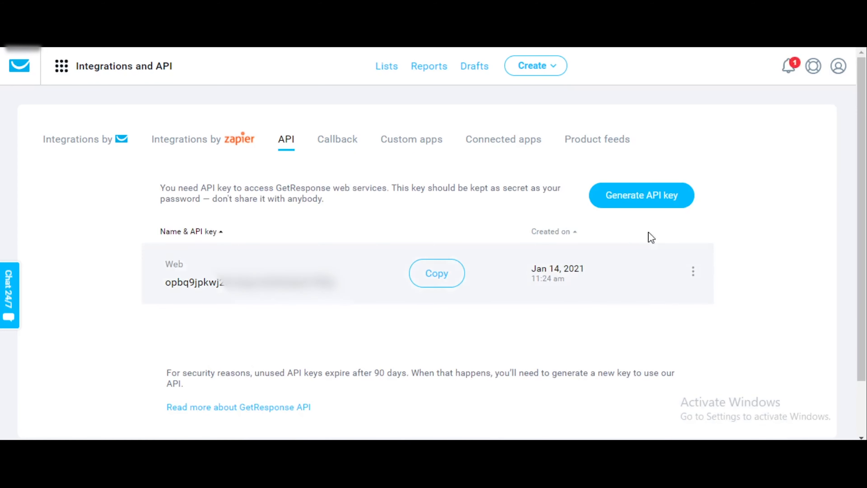
Step: Look at the option for generating an API key, cancel it, and copy the existing API key named Web
{"action": "left_click", "coordinate": [642, 198]}
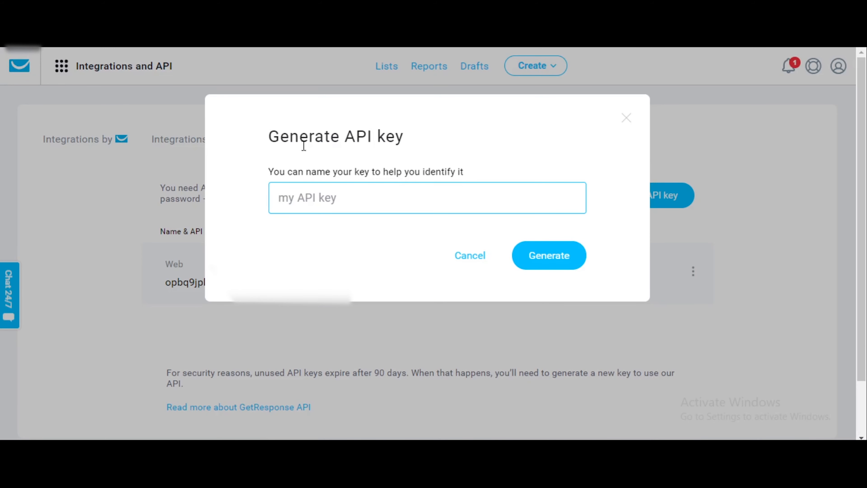
{"action": "left_click", "coordinate": [458, 257]}
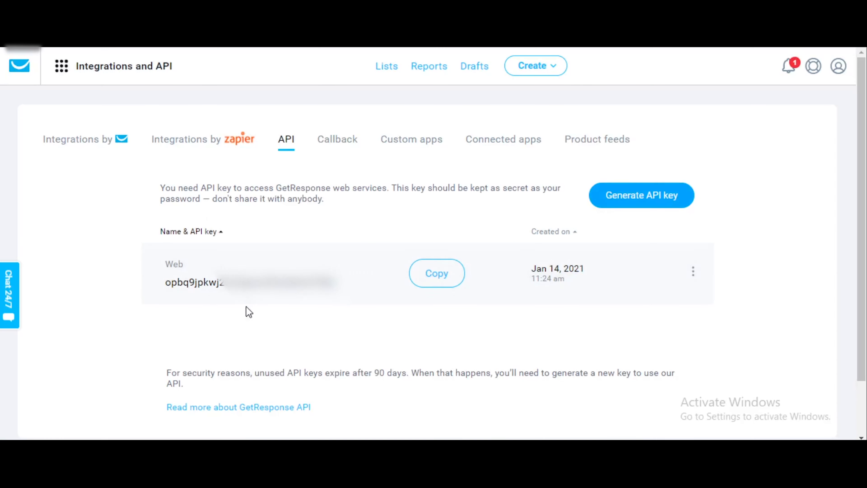
{"action": "left_click", "coordinate": [437, 282]}
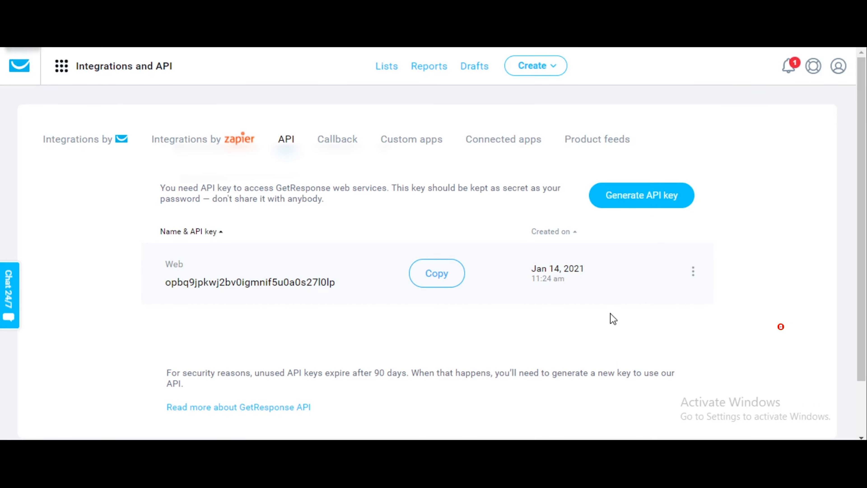
Step: Return to the Zapier authorization window, paste the GetResponse API key, and approve access with account type GetResponse
{"action": "left_click", "coordinate": [413, 11]}
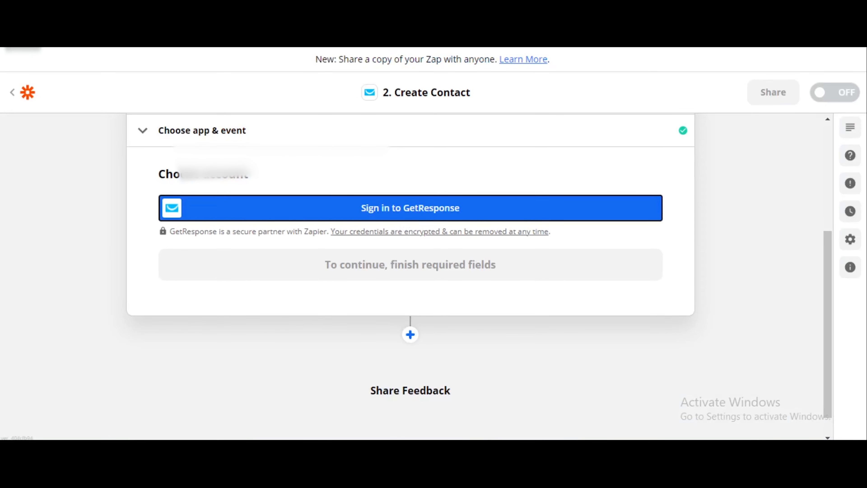
{"action": "left_click", "coordinate": [660, 406]}
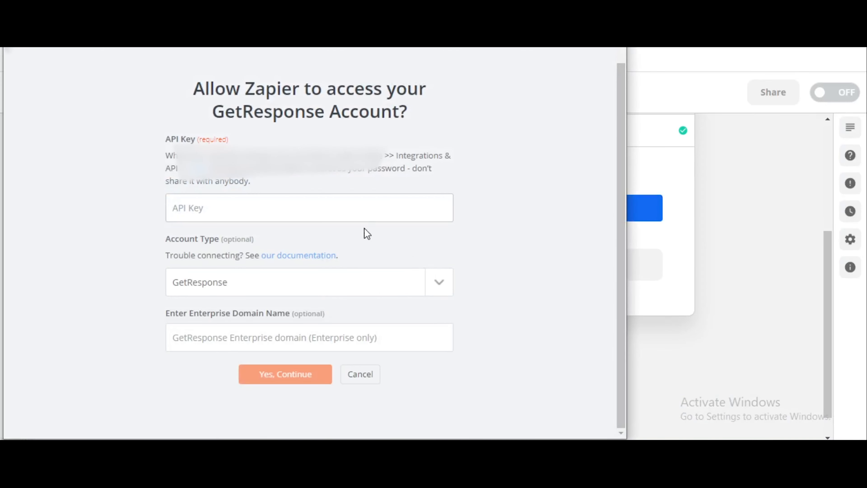
{"action": "key", "text": "ctrl+v"}
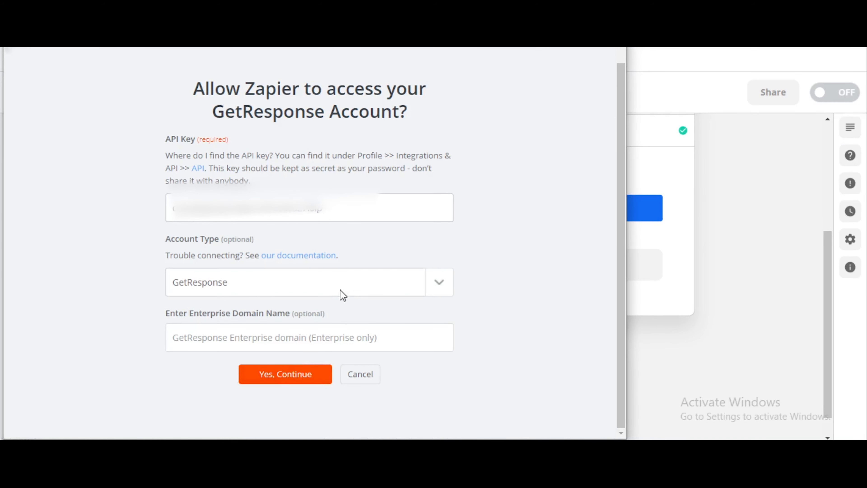
{"action": "left_click", "coordinate": [304, 376]}
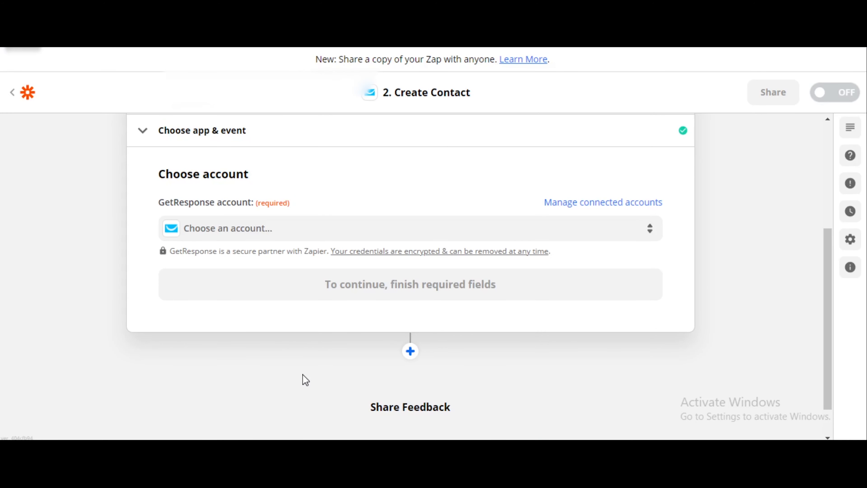
Step: Select the newly connected GetResponse account for the Create Contact action and continue to the action setup
{"action": "left_click", "coordinate": [265, 239]}
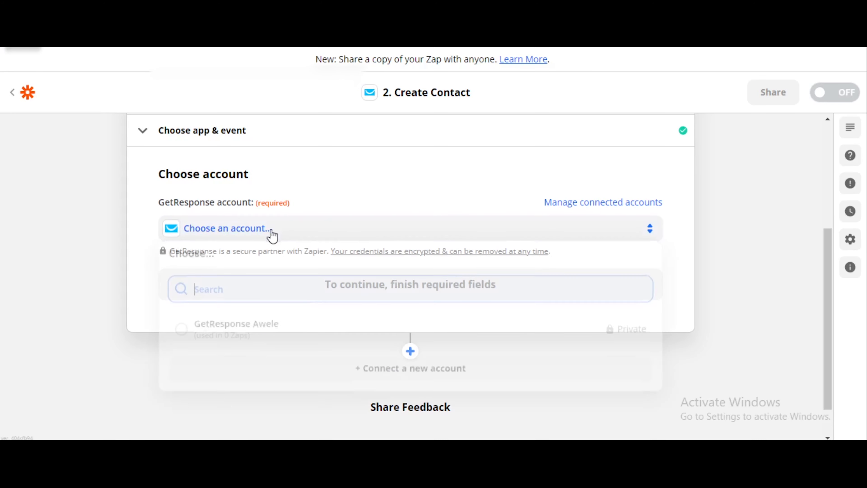
{"action": "left_click", "coordinate": [263, 340]}
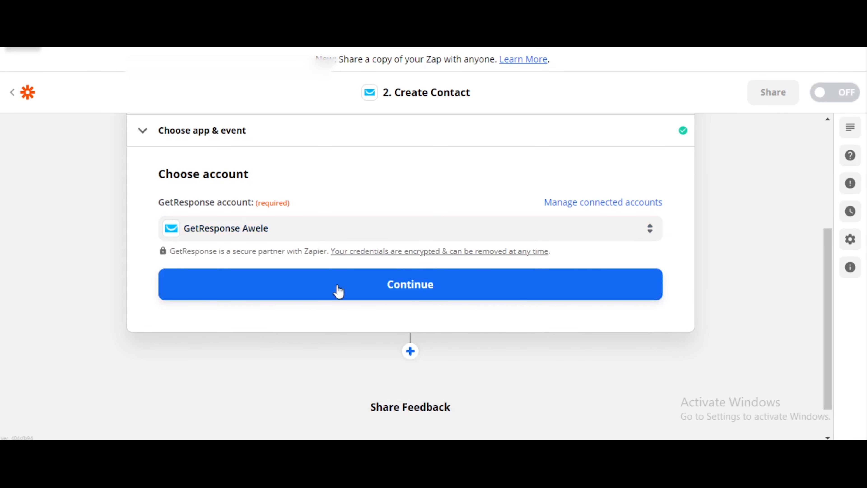
{"action": "left_click", "coordinate": [439, 293]}
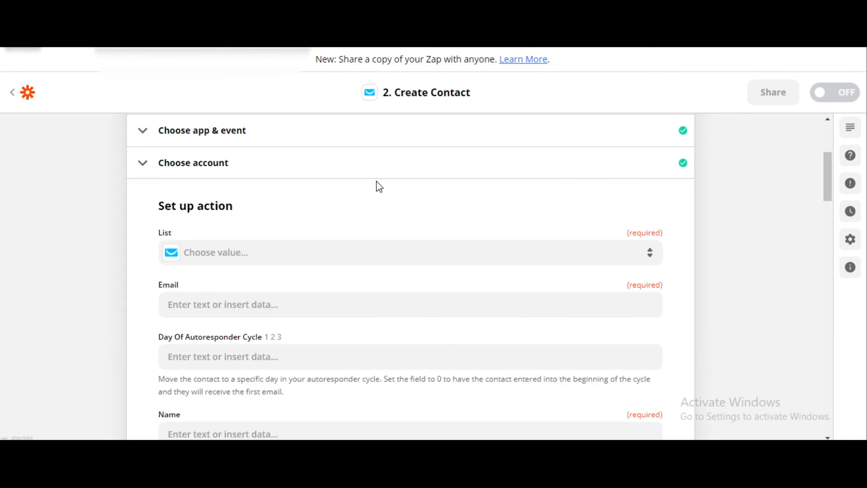
Step: Search the GetResponse lists for "pay" and set the action's List to paystack_test
{"action": "scroll", "coordinate": [377, 186], "scroll_direction": "up", "scroll_amount": 3}
{"action": "scroll", "coordinate": [382, 194], "scroll_direction": "down", "scroll_amount": 4}
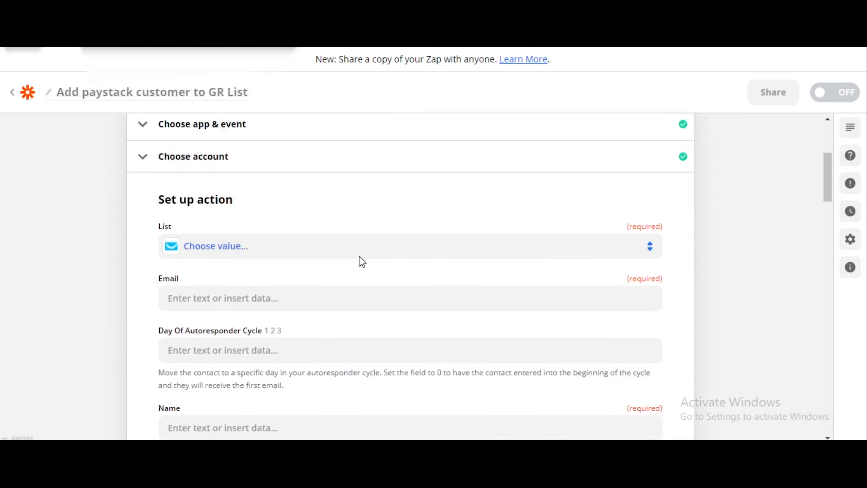
{"action": "scroll", "coordinate": [394, 261], "scroll_direction": "up", "scroll_amount": 2}
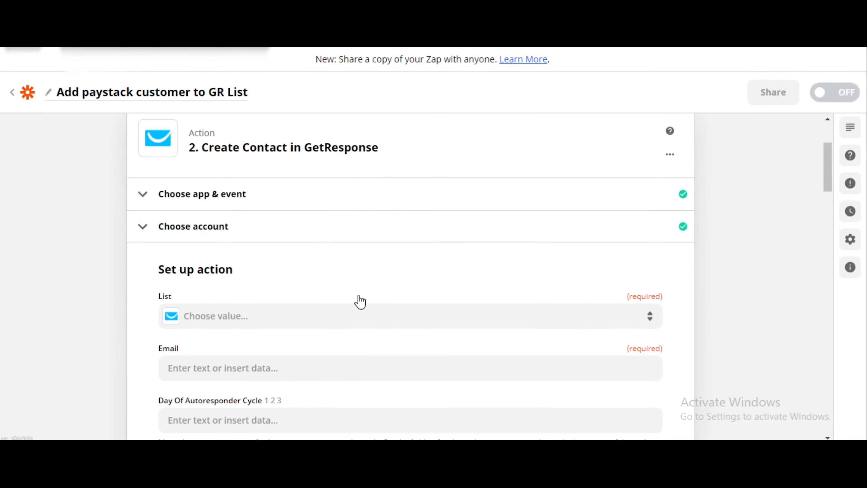
{"action": "scroll", "coordinate": [360, 302], "scroll_direction": "down", "scroll_amount": 2}
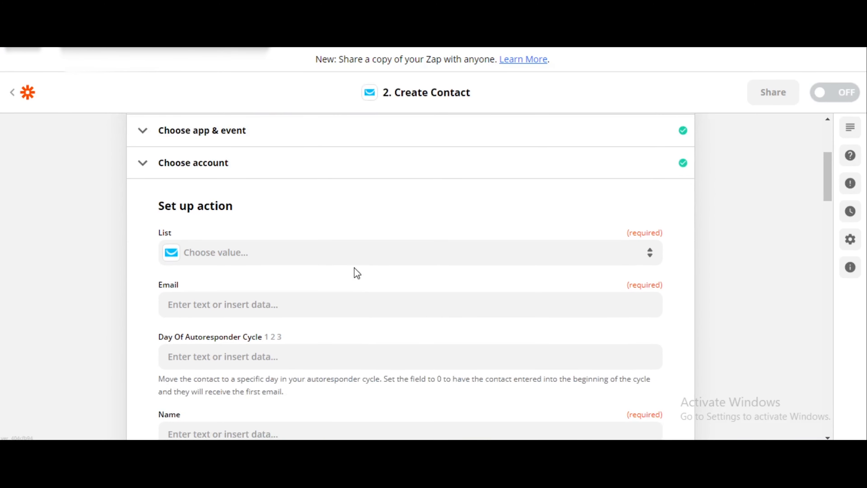
{"action": "left_click", "coordinate": [357, 253]}
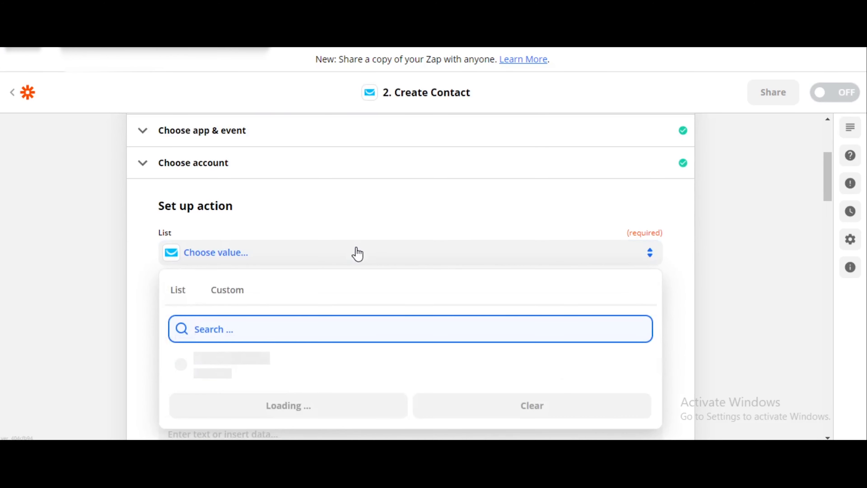
{"action": "scroll", "coordinate": [397, 194], "scroll_direction": "up", "scroll_amount": 4}
{"action": "scroll", "coordinate": [397, 202], "scroll_direction": "down", "scroll_amount": 2}
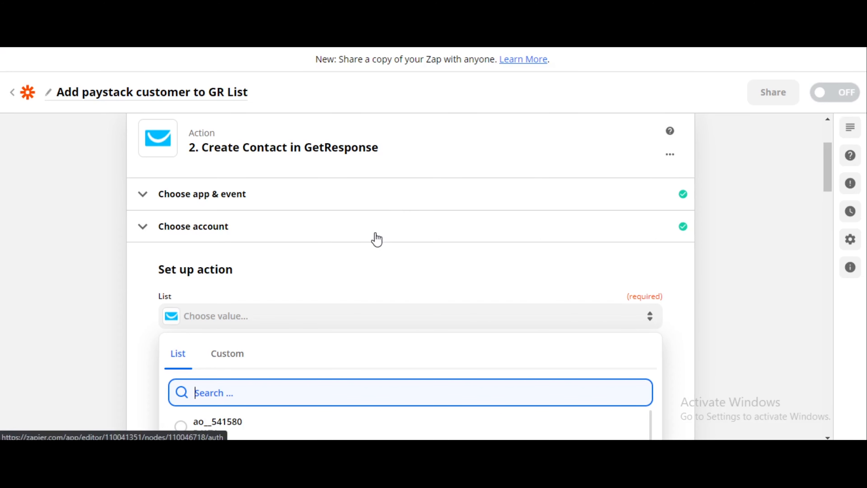
{"action": "type", "text": "pay"}
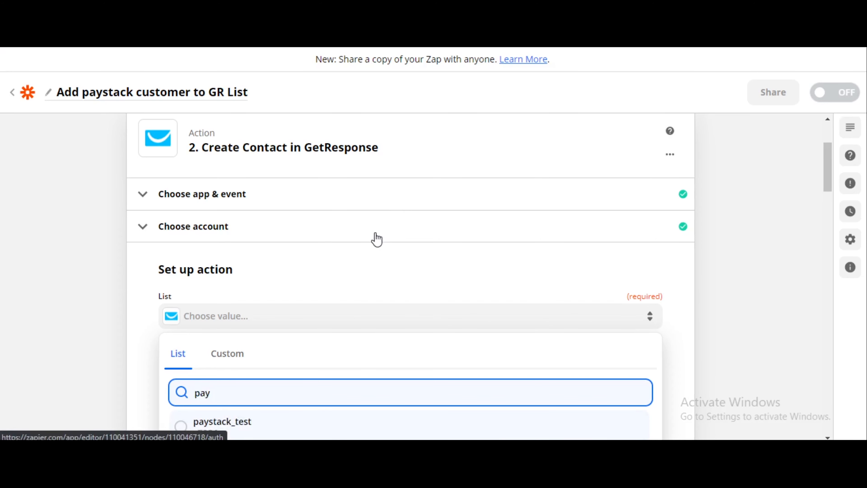
{"action": "scroll", "coordinate": [377, 239], "scroll_direction": "down", "scroll_amount": 2}
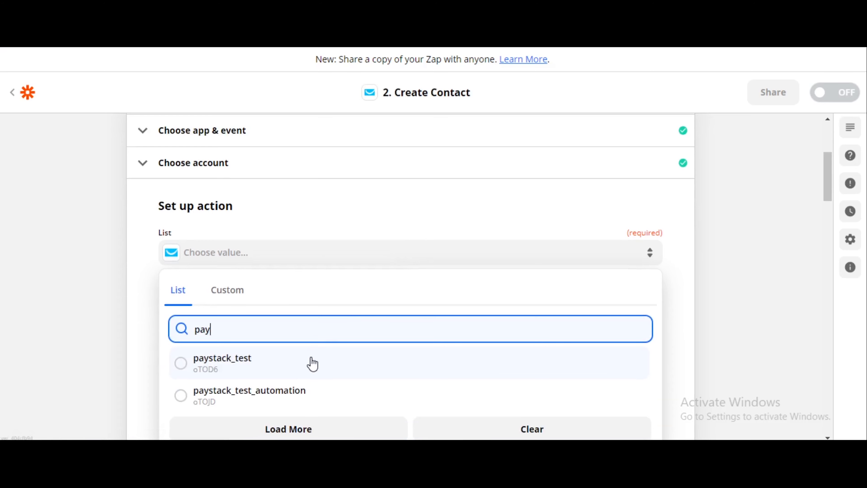
{"action": "left_click", "coordinate": [313, 363]}
Step: Examine the Create Contact action's fields, from Email and Name through Tags, Birthdate, City and Company, to see which are required
{"action": "scroll", "coordinate": [503, 275], "scroll_direction": "down", "scroll_amount": 2}
{"action": "scroll", "coordinate": [506, 275], "scroll_direction": "up", "scroll_amount": 2}
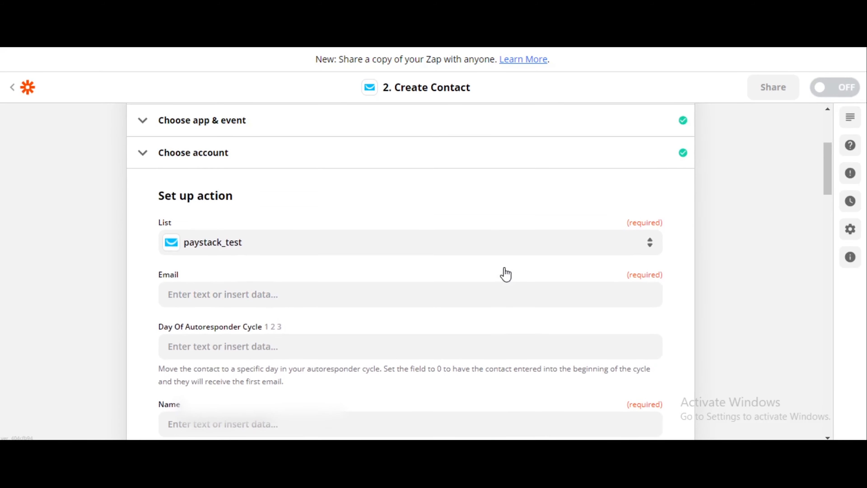
{"action": "scroll", "coordinate": [515, 256], "scroll_direction": "down", "scroll_amount": 2}
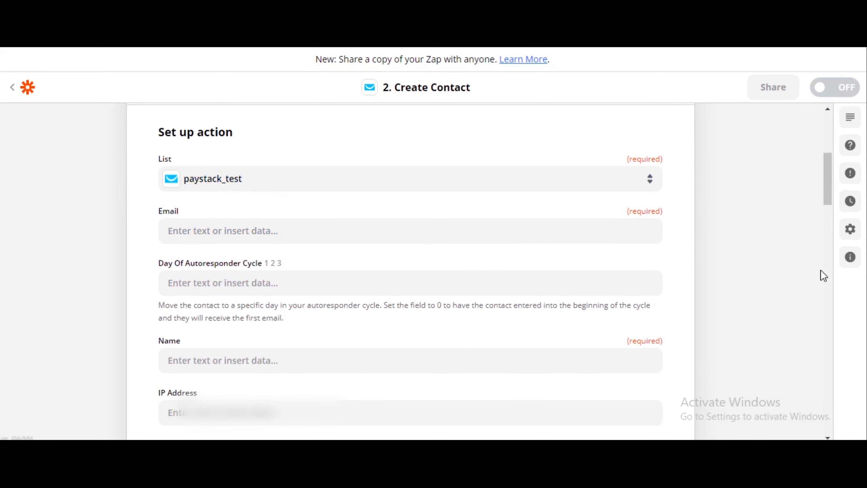
{"action": "scroll", "coordinate": [617, 277], "scroll_direction": "down", "scroll_amount": 15}
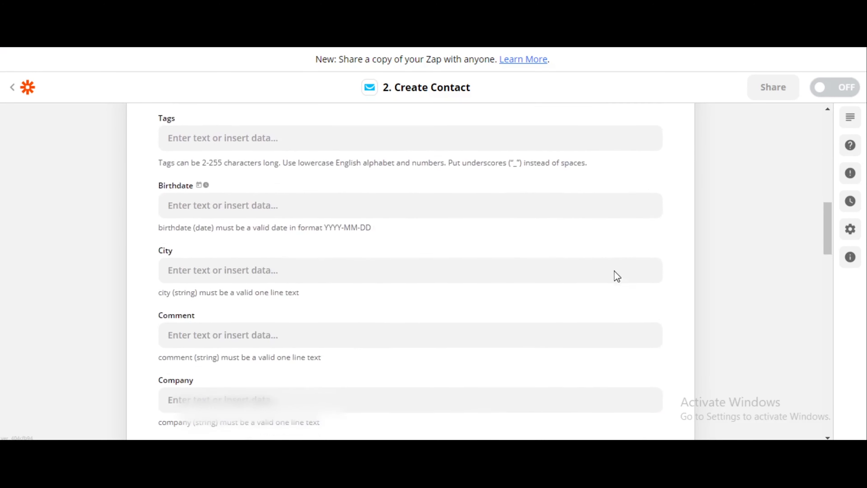
{"action": "scroll", "coordinate": [617, 277], "scroll_direction": "up", "scroll_amount": 15}
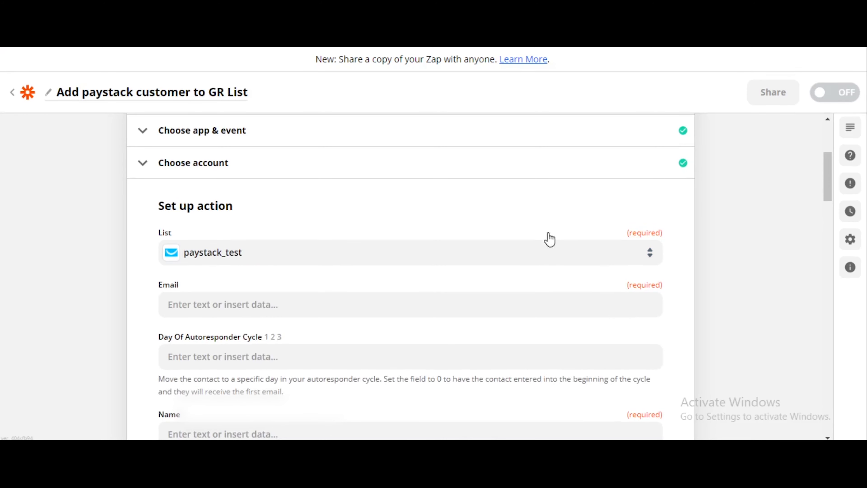
{"action": "scroll", "coordinate": [507, 221], "scroll_direction": "down", "scroll_amount": 8}
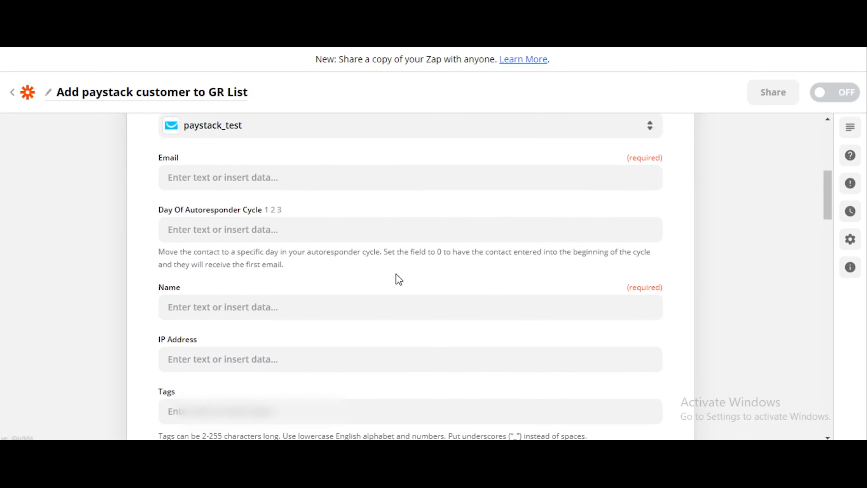
{"action": "scroll", "coordinate": [426, 316], "scroll_direction": "down", "scroll_amount": 4}
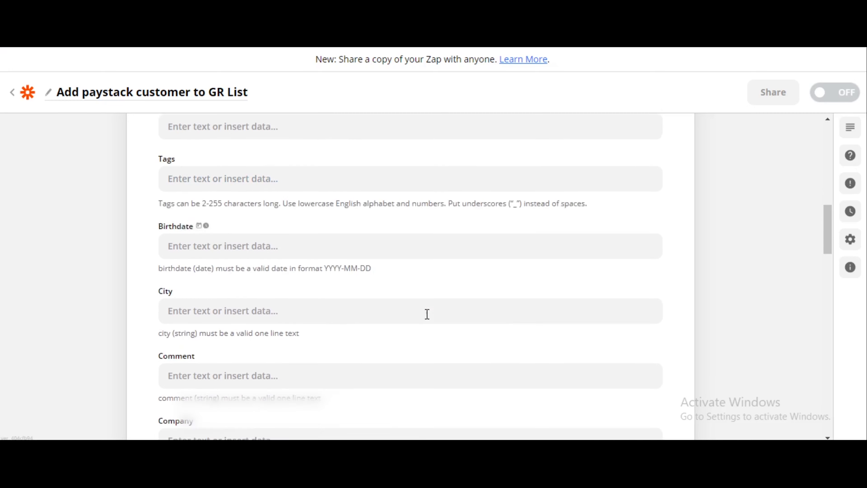
{"action": "scroll", "coordinate": [426, 314], "scroll_direction": "up", "scroll_amount": 12}
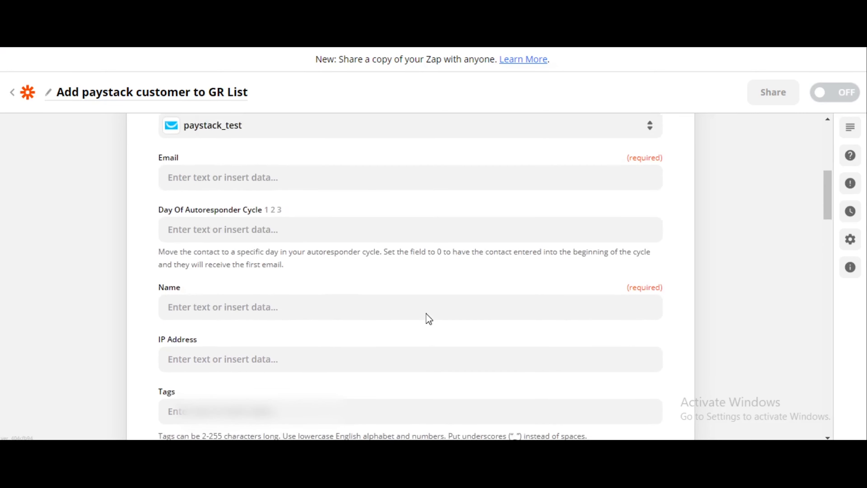
Step: Show all data options from the Paystack New Order trigger and map its Email value to the contact's Email field
{"action": "left_click", "coordinate": [327, 242]}
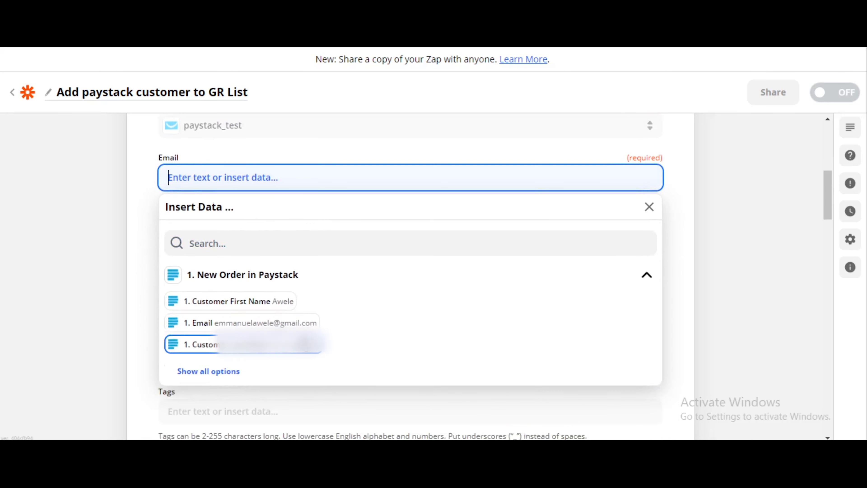
{"action": "left_click", "coordinate": [235, 371]}
{"action": "scroll", "coordinate": [385, 309], "scroll_direction": "down", "scroll_amount": 2}
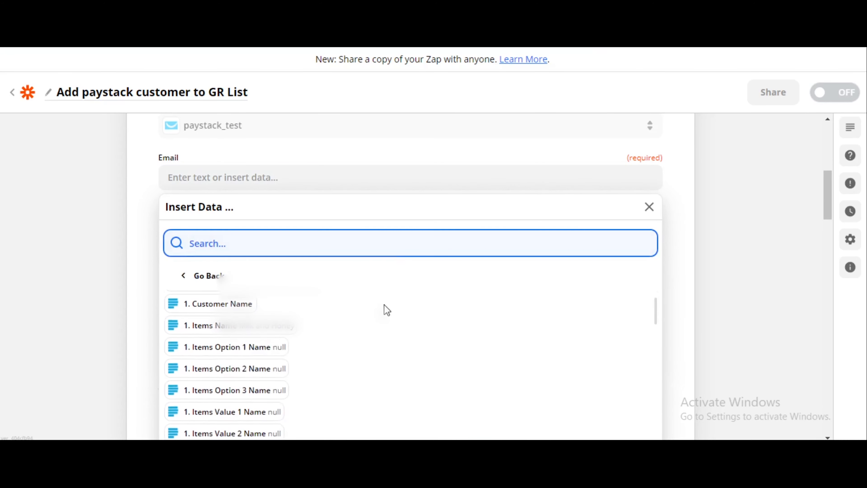
{"action": "scroll", "coordinate": [370, 323], "scroll_direction": "up", "scroll_amount": 2}
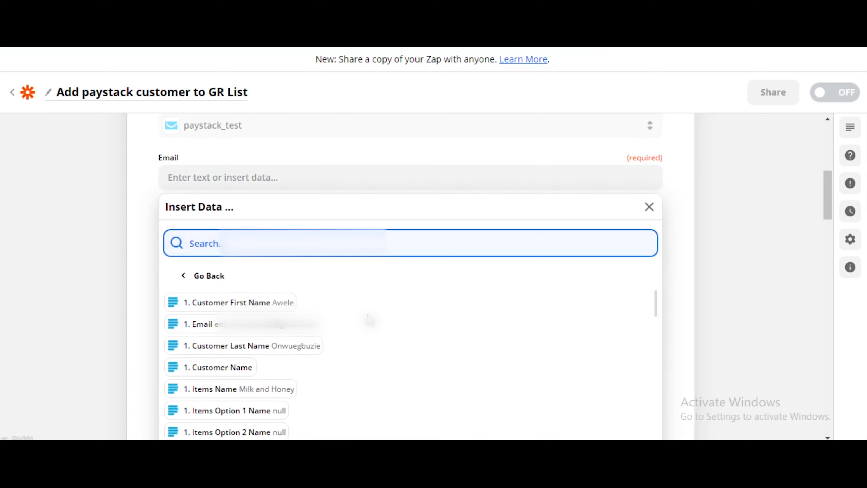
{"action": "left_click", "coordinate": [278, 326]}
{"action": "left_click", "coordinate": [727, 262]}
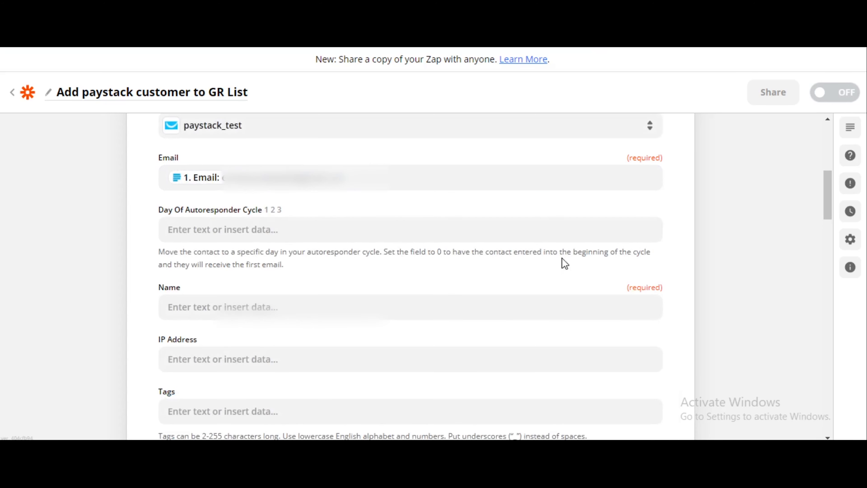
Step: Map the Paystack order's Customer First Name to the contact's required Name field
{"action": "left_click", "coordinate": [379, 312]}
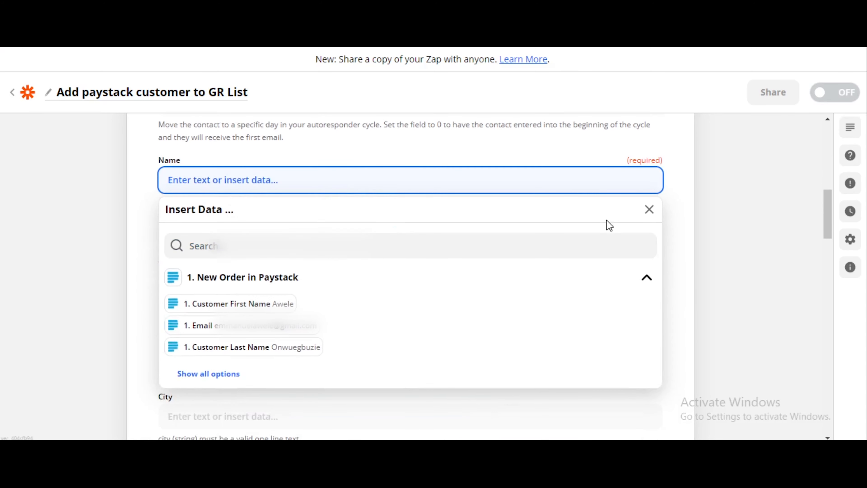
{"action": "left_click", "coordinate": [239, 303]}
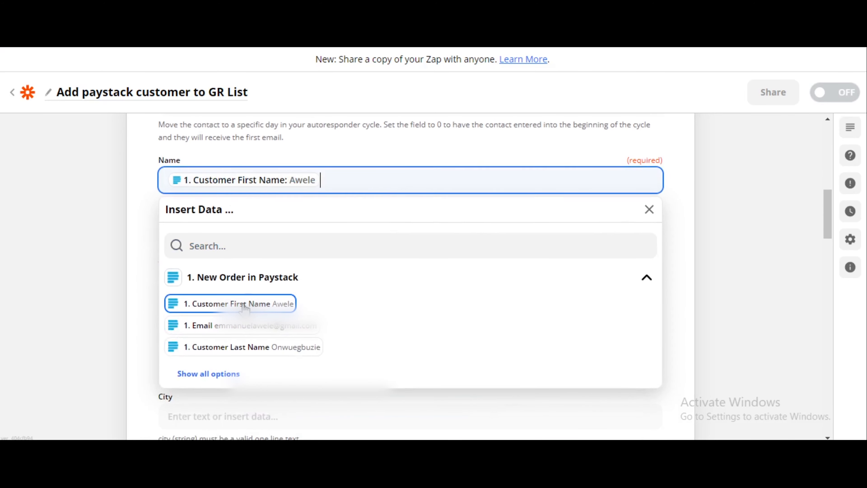
{"action": "left_click", "coordinate": [139, 215]}
{"action": "scroll", "coordinate": [170, 208], "scroll_direction": "down", "scroll_amount": 2}
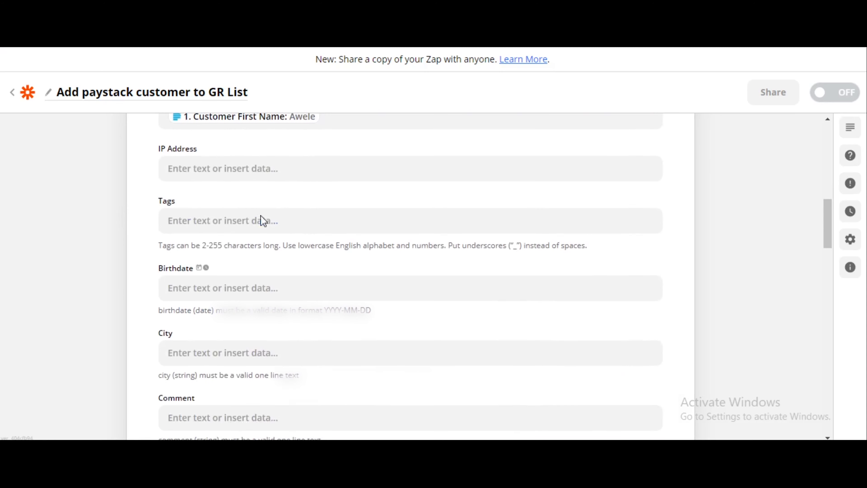
Step: Search the Paystack order data for "city" and map Shipping City to the contact's City field
{"action": "scroll", "coordinate": [275, 220], "scroll_direction": "down", "scroll_amount": 6}
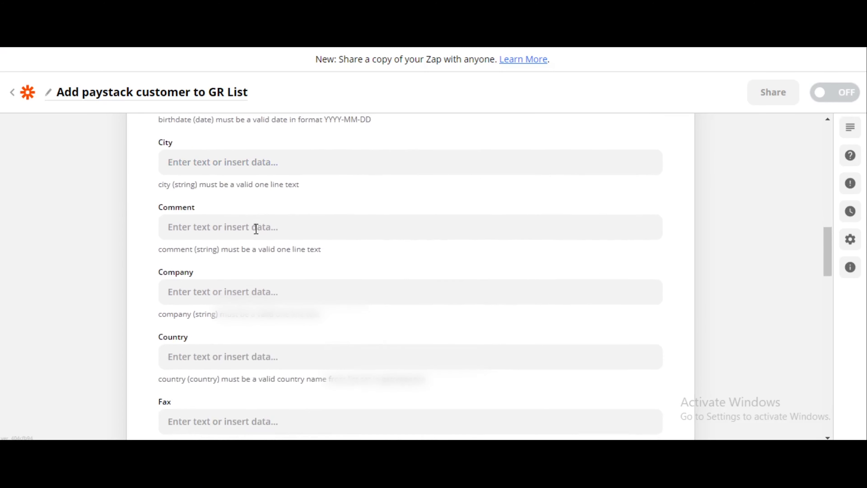
{"action": "left_click", "coordinate": [257, 162]}
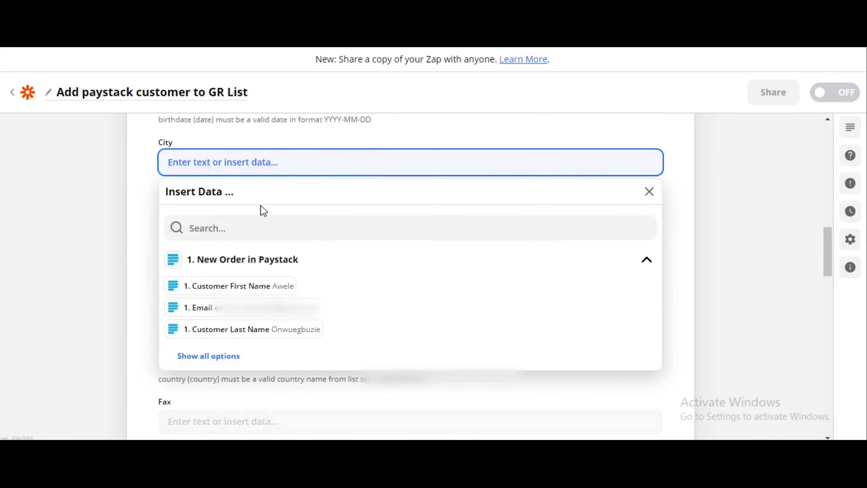
{"action": "left_click", "coordinate": [236, 357]}
{"action": "type", "text": "city"}
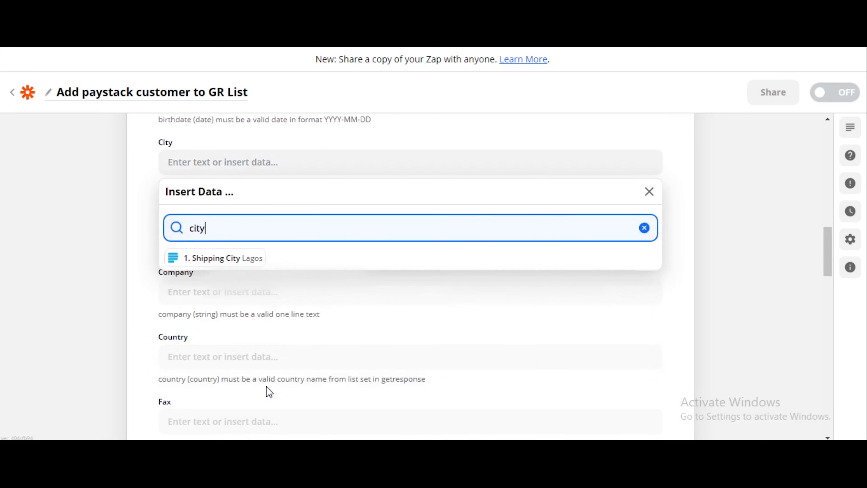
{"action": "left_click", "coordinate": [236, 262]}
{"action": "left_click", "coordinate": [128, 244]}
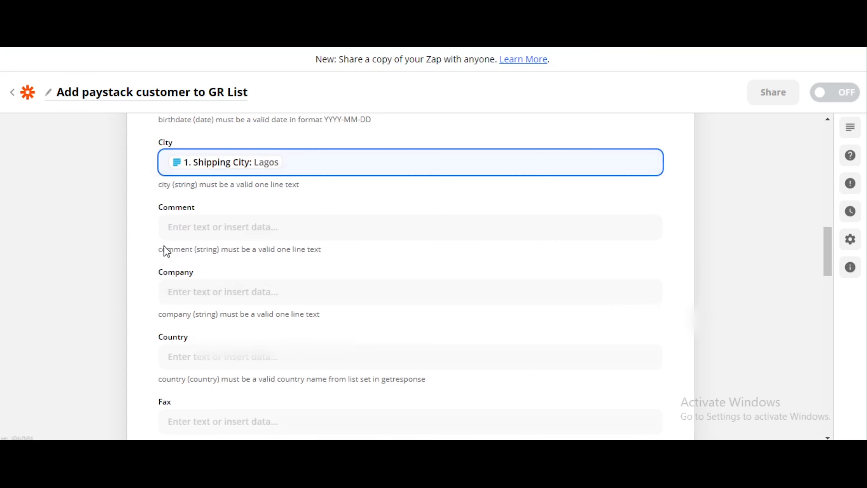
Step: Search the Paystack order data for "count" and map Shipping Country to the contact's Country field
{"action": "scroll", "coordinate": [254, 273], "scroll_direction": "down", "scroll_amount": 4}
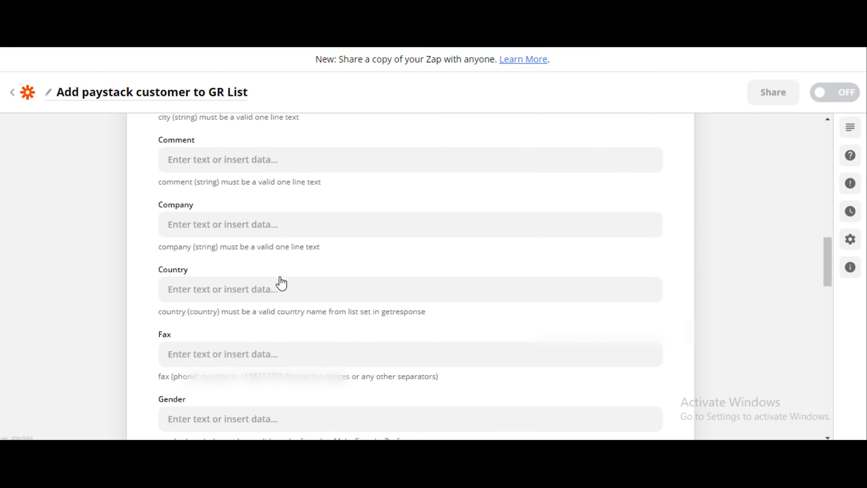
{"action": "scroll", "coordinate": [268, 276], "scroll_direction": "up", "scroll_amount": 2}
{"action": "left_click", "coordinate": [274, 295]}
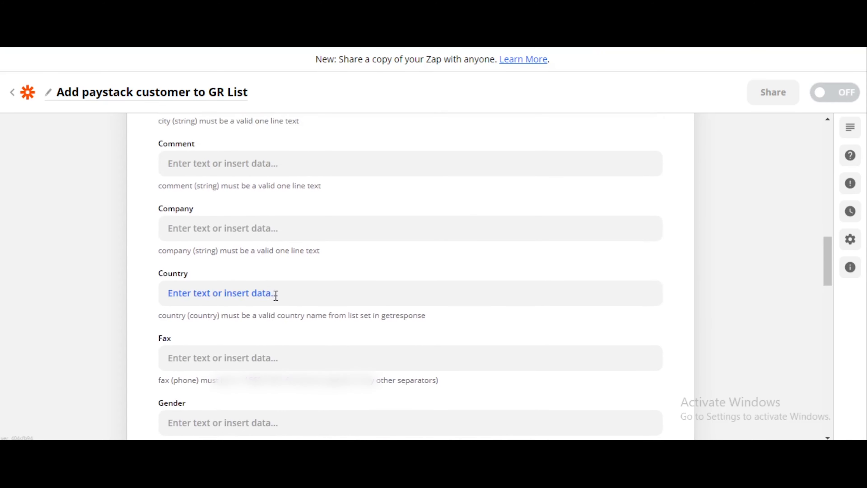
{"action": "left_click", "coordinate": [254, 358]}
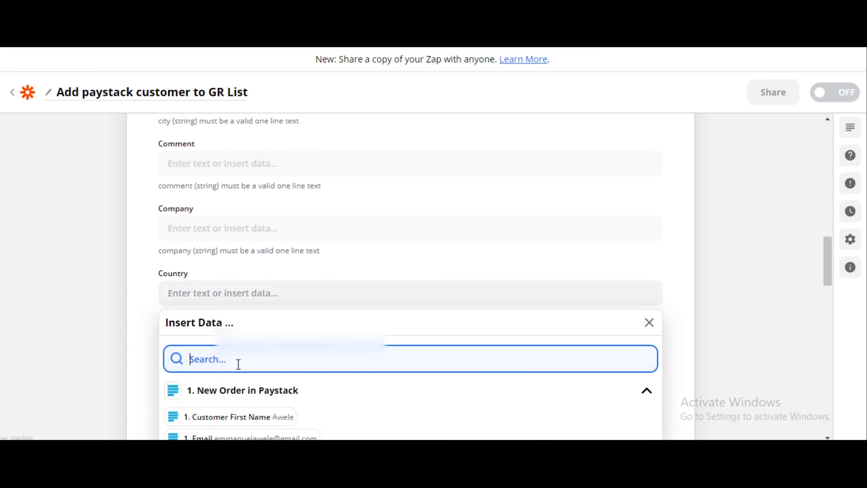
{"action": "type", "text": "count"}
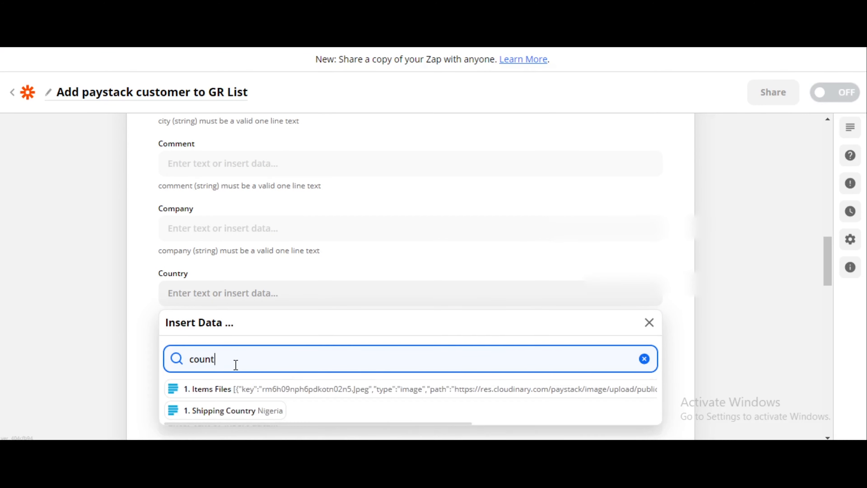
{"action": "left_click", "coordinate": [241, 411]}
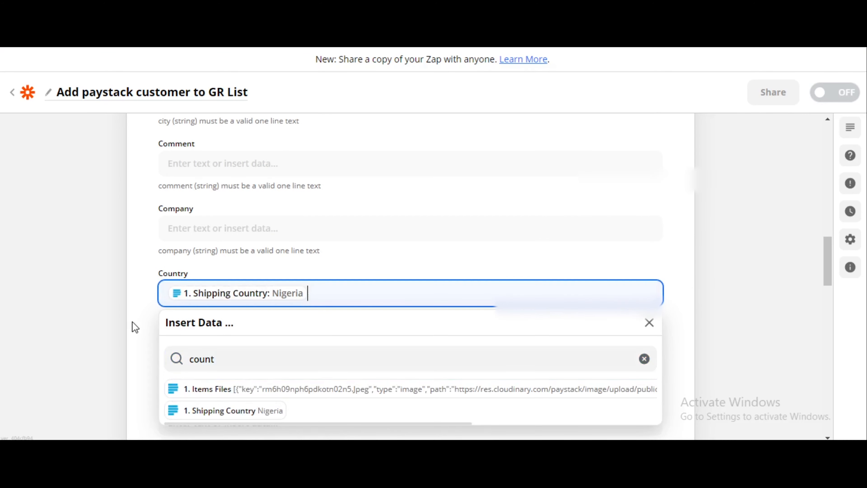
Step: Leave Gender empty, search the order data for "phone" and map Customer Phone to the contact's Phone field
{"action": "scroll", "coordinate": [150, 310], "scroll_direction": "down", "scroll_amount": 3}
{"action": "left_click", "coordinate": [239, 296]}
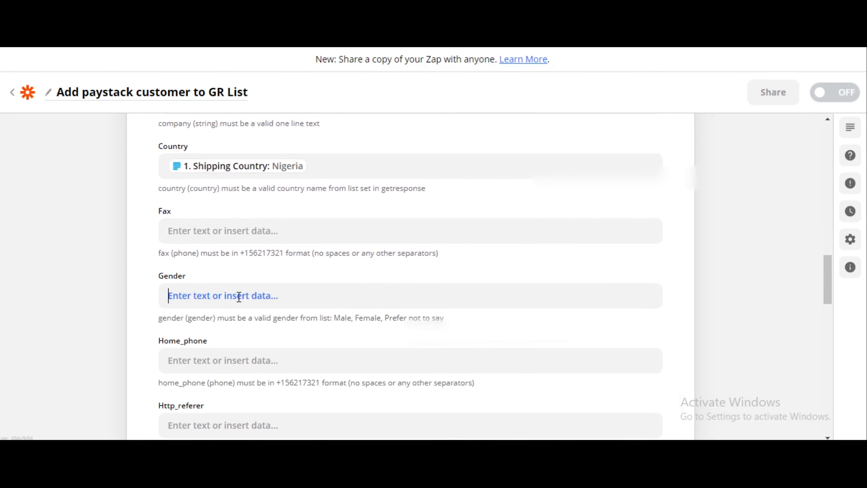
{"action": "left_click", "coordinate": [150, 286]}
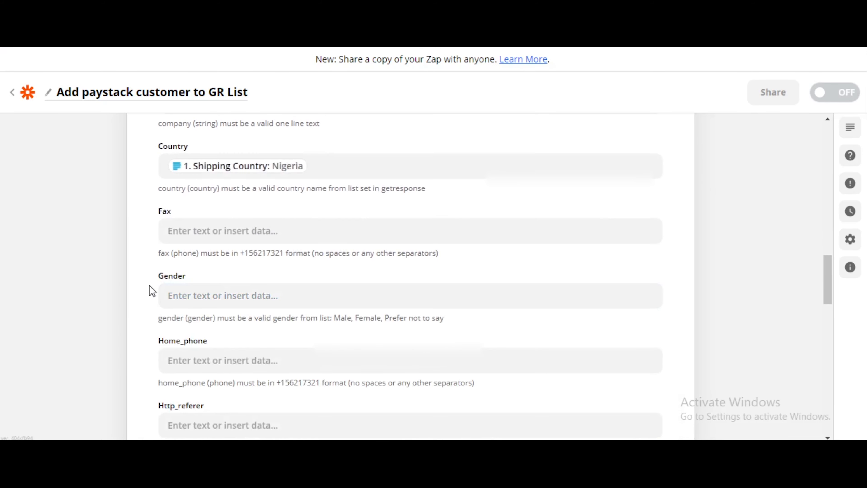
{"action": "scroll", "coordinate": [150, 286], "scroll_direction": "down", "scroll_amount": 7}
{"action": "scroll", "coordinate": [157, 284], "scroll_direction": "down", "scroll_amount": 3}
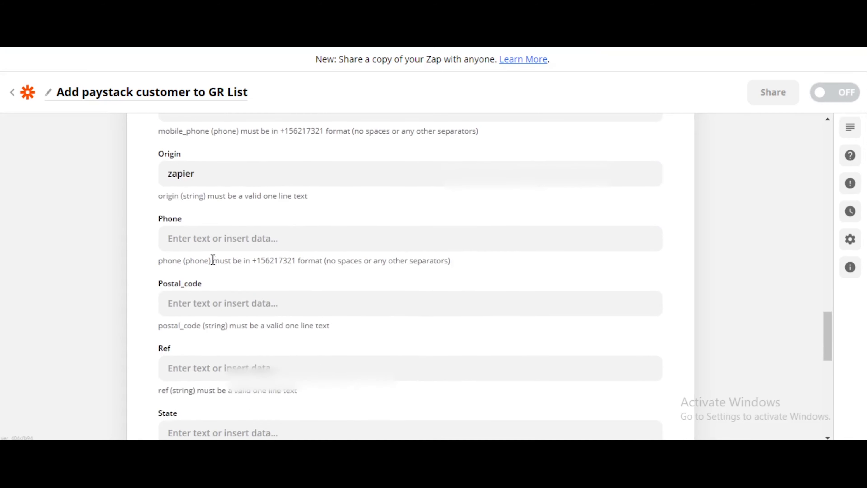
{"action": "left_click", "coordinate": [216, 238]}
{"action": "left_click", "coordinate": [235, 302]}
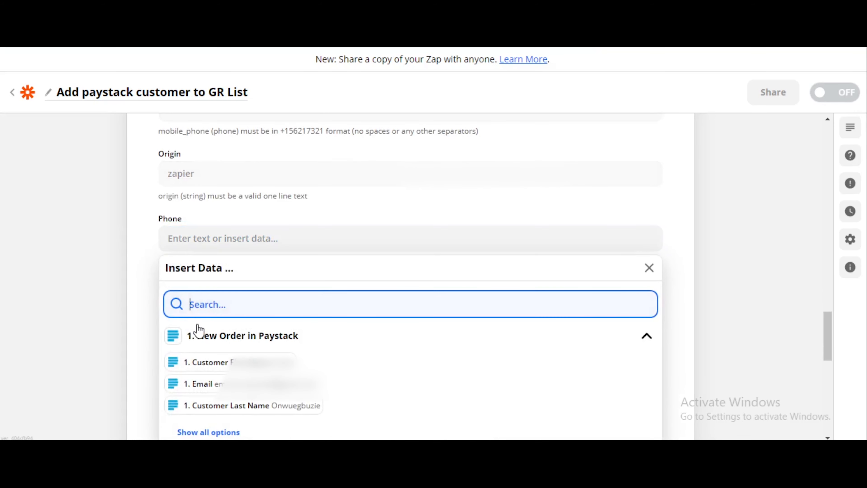
{"action": "type", "text": "phone"}
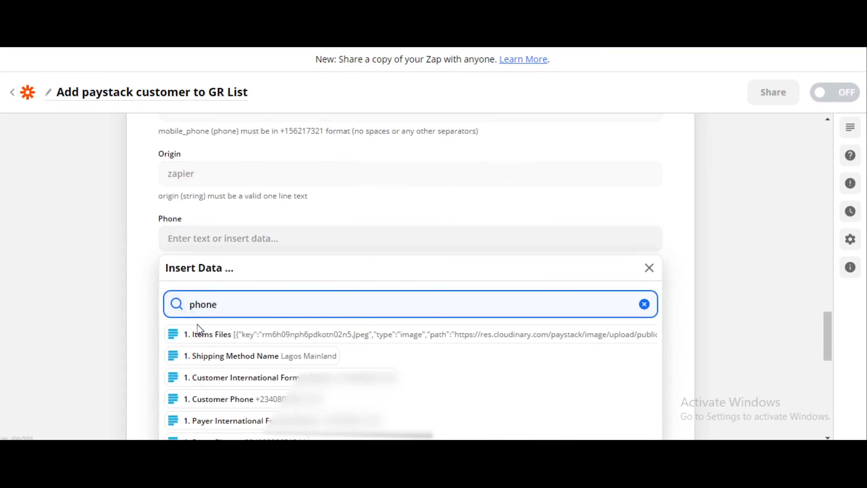
{"action": "scroll", "coordinate": [197, 324], "scroll_direction": "down", "scroll_amount": 2}
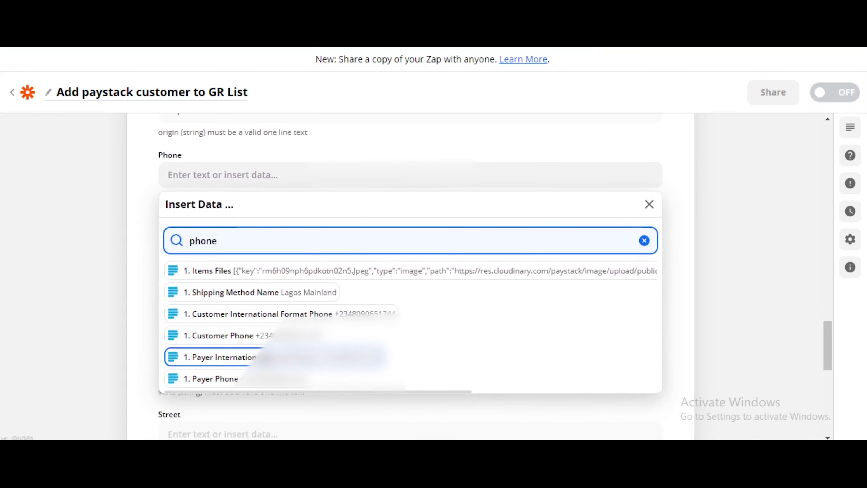
{"action": "left_click", "coordinate": [218, 335]}
{"action": "left_click", "coordinate": [162, 261]}
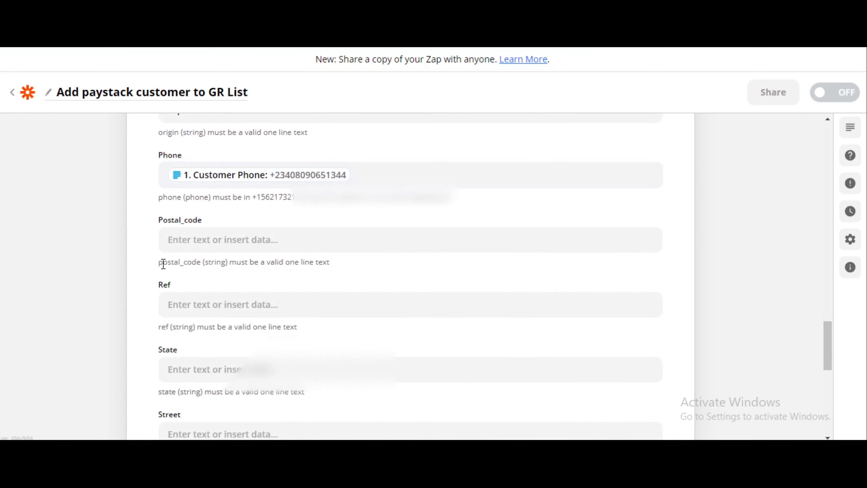
Step: Search the Paystack order data for "stat" and map Shipping State to the contact's State field
{"action": "scroll", "coordinate": [166, 277], "scroll_direction": "down", "scroll_amount": 3}
{"action": "scroll", "coordinate": [191, 249], "scroll_direction": "up", "scroll_amount": 1}
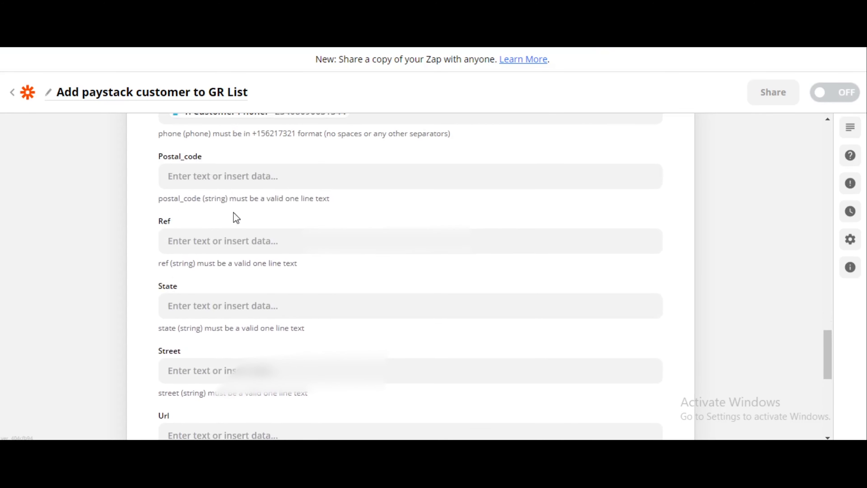
{"action": "scroll", "coordinate": [237, 226], "scroll_direction": "down", "scroll_amount": 2}
{"action": "left_click", "coordinate": [244, 243]}
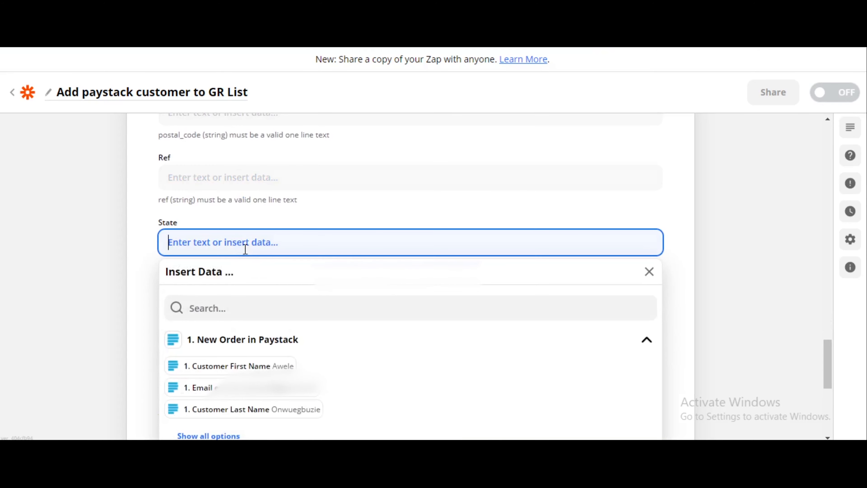
{"action": "left_click", "coordinate": [246, 310]}
{"action": "type", "text": "stat"}
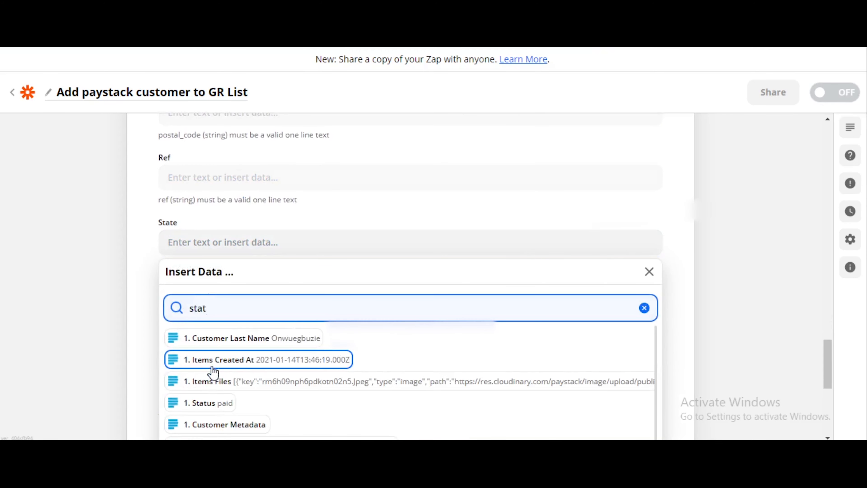
{"action": "scroll", "coordinate": [215, 373], "scroll_direction": "down", "scroll_amount": 5}
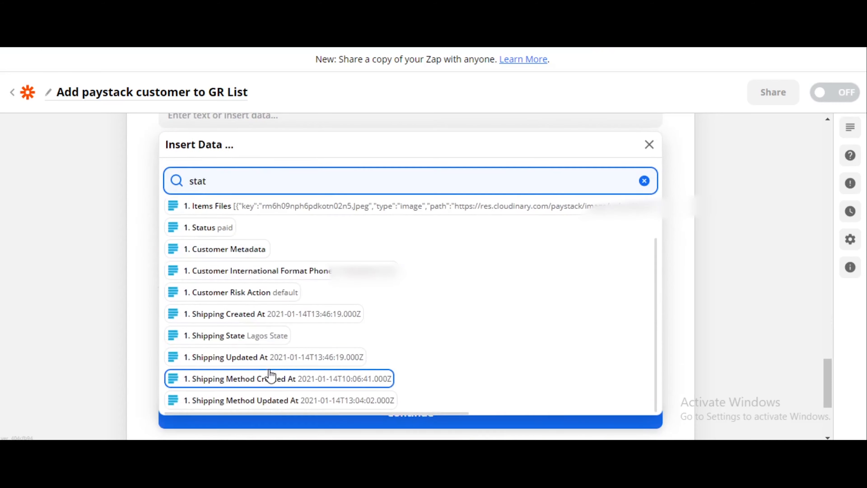
{"action": "left_click", "coordinate": [260, 337]}
{"action": "left_click", "coordinate": [144, 308]}
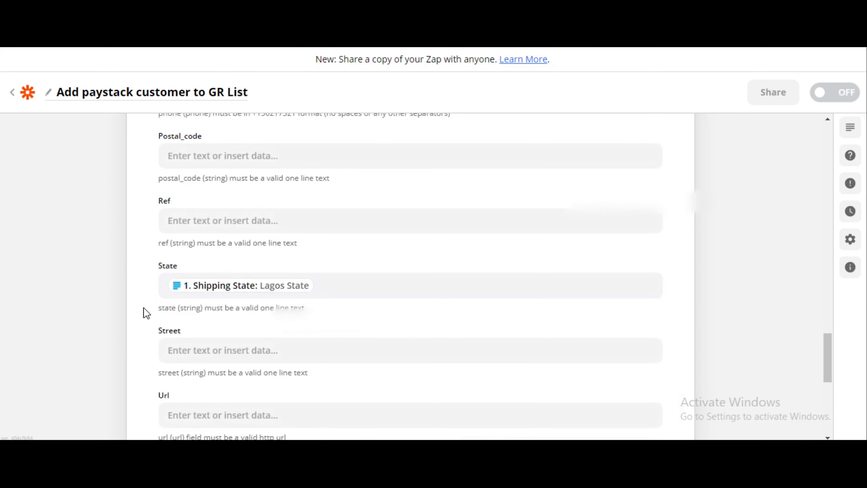
Step: Search the Paystack order data for "stree" and map Shipping Street Line to the contact's Street field
{"action": "scroll", "coordinate": [147, 313], "scroll_direction": "down", "scroll_amount": 3}
{"action": "left_click", "coordinate": [200, 223]}
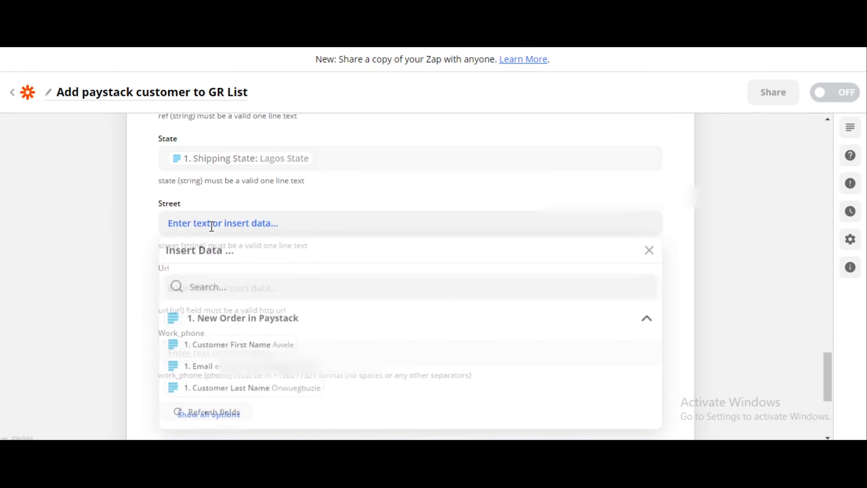
{"action": "type", "text": "st"}
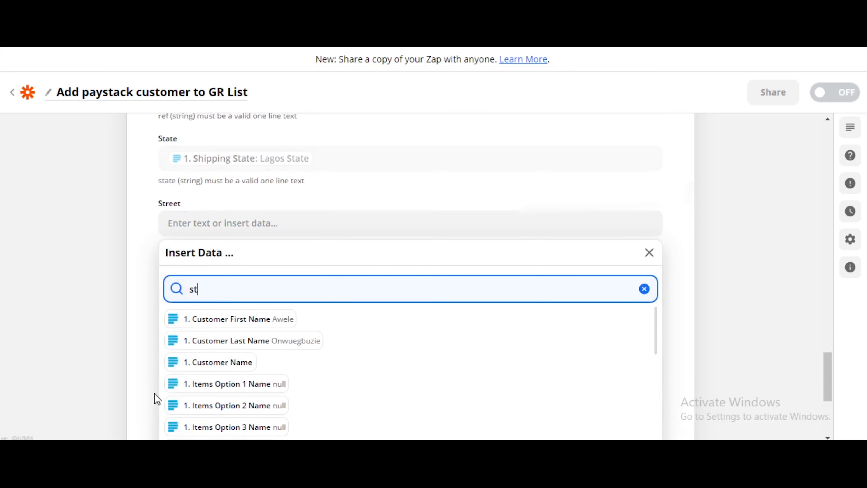
{"action": "type", "text": "ree"}
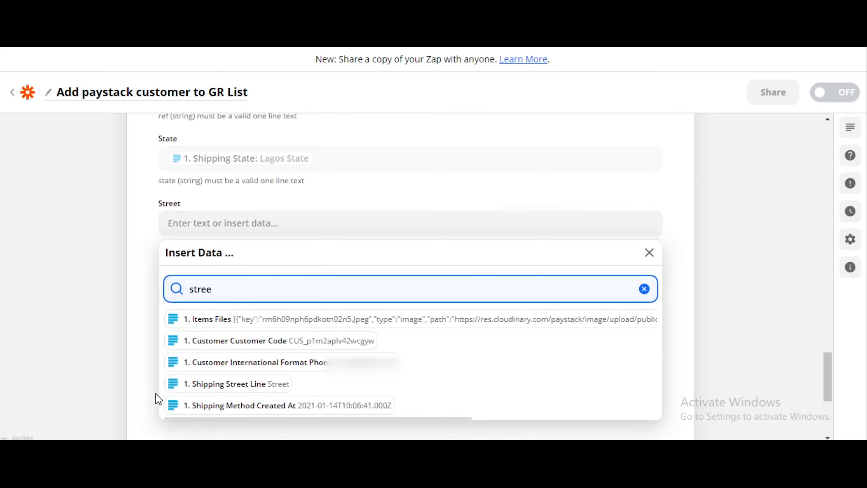
{"action": "left_click", "coordinate": [229, 384]}
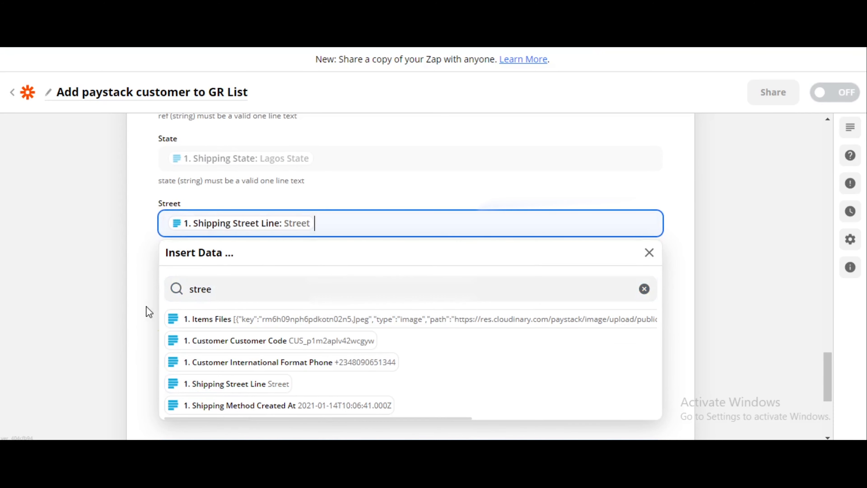
{"action": "left_click", "coordinate": [146, 317]}
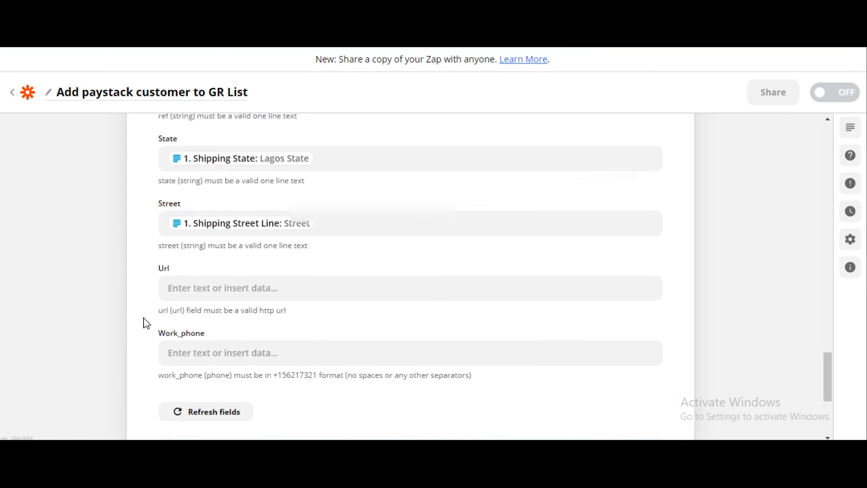
Step: Check the mapped contact fields and continue from the action setup to the test stage
{"action": "scroll", "coordinate": [153, 325], "scroll_direction": "down", "scroll_amount": 2}
{"action": "scroll", "coordinate": [153, 324], "scroll_direction": "up", "scroll_amount": 5}
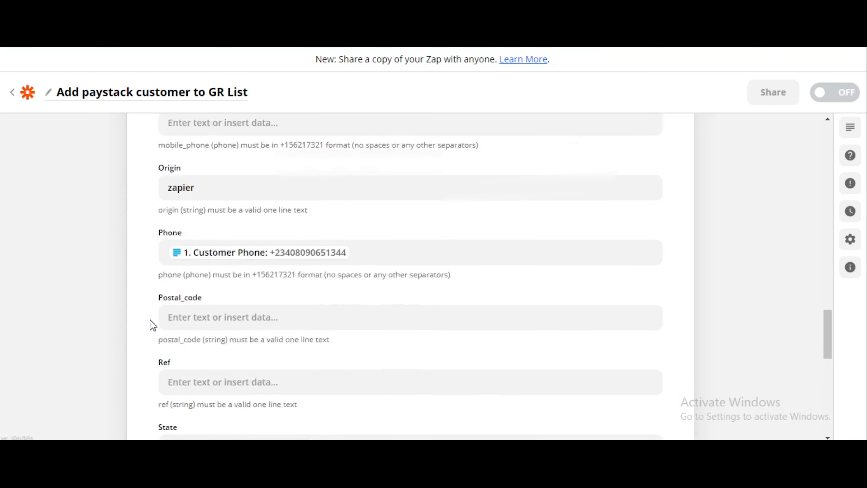
{"action": "scroll", "coordinate": [152, 324], "scroll_direction": "down", "scroll_amount": 4}
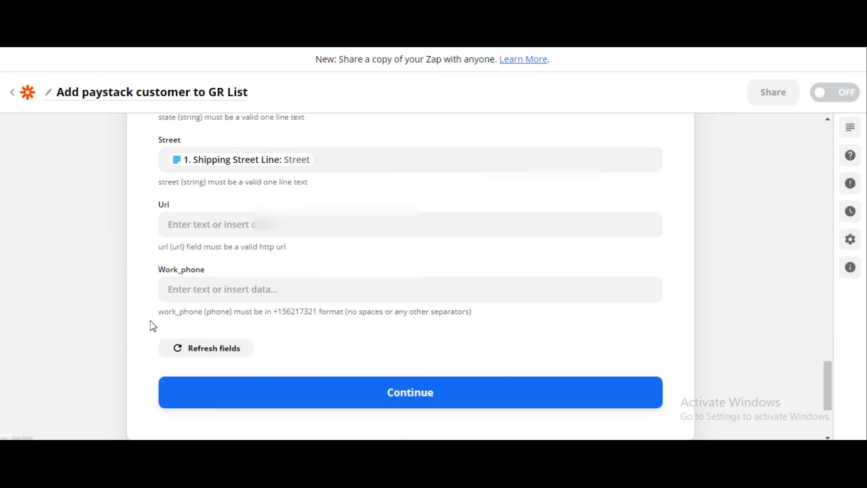
{"action": "left_click", "coordinate": [420, 392]}
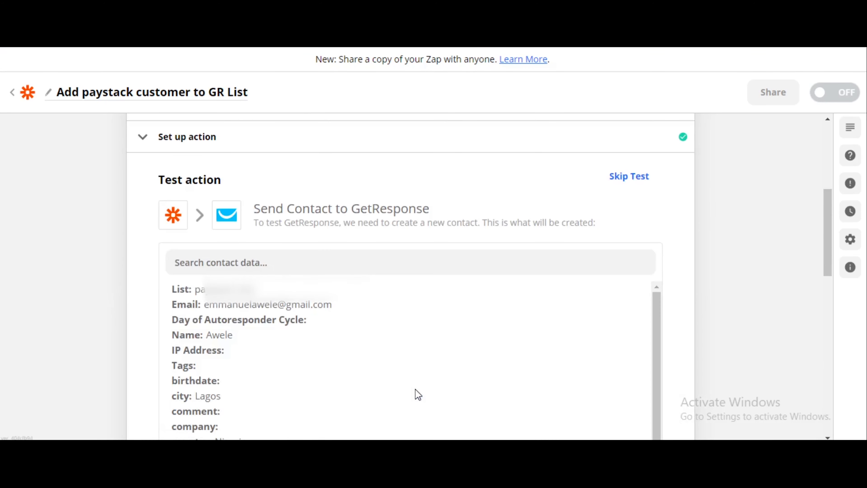
Step: Review the contact data and empty fields, then run the test that sends the contact to GetResponse
{"action": "scroll", "coordinate": [143, 295], "scroll_direction": "down", "scroll_amount": 10}
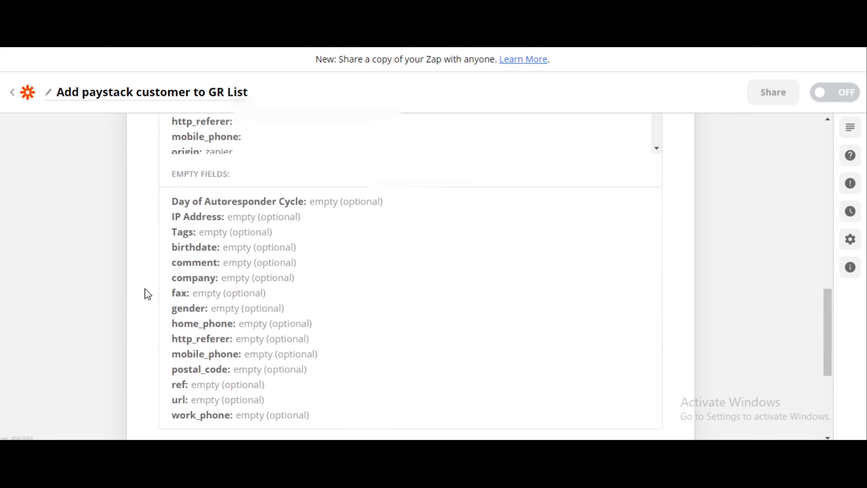
{"action": "scroll", "coordinate": [147, 294], "scroll_direction": "down", "scroll_amount": 5}
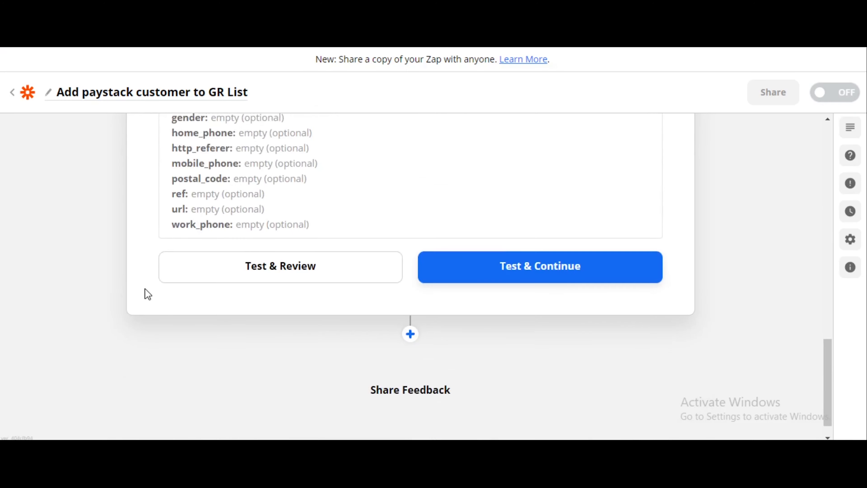
{"action": "left_click", "coordinate": [554, 270]}
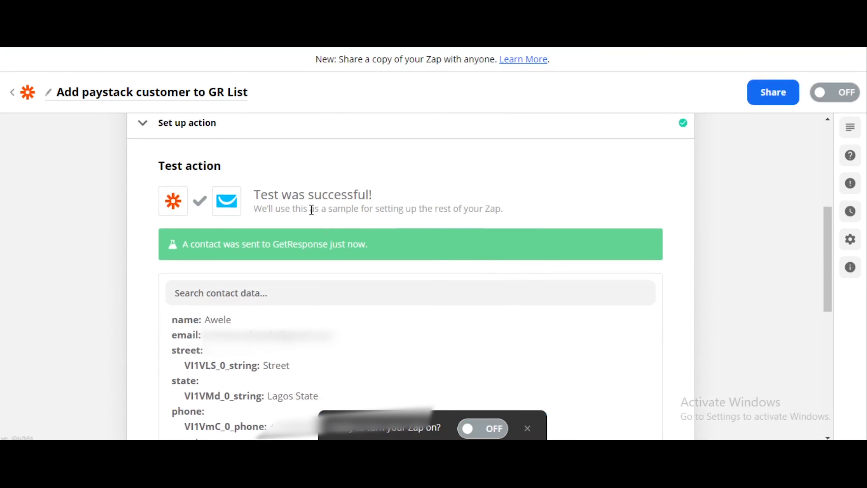
Step: Turn on the Zap once the test contact data is checked, and dismiss the offer to share a copy
{"action": "scroll", "coordinate": [673, 239], "scroll_direction": "down", "scroll_amount": 5}
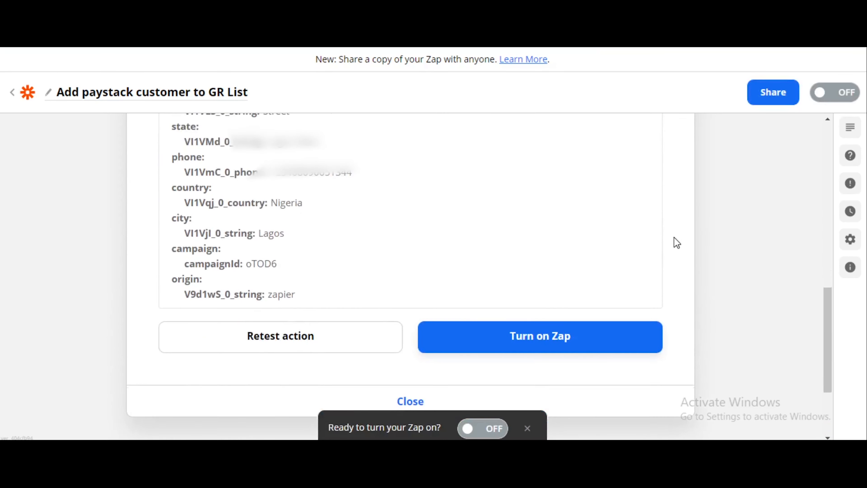
{"action": "left_click", "coordinate": [568, 337]}
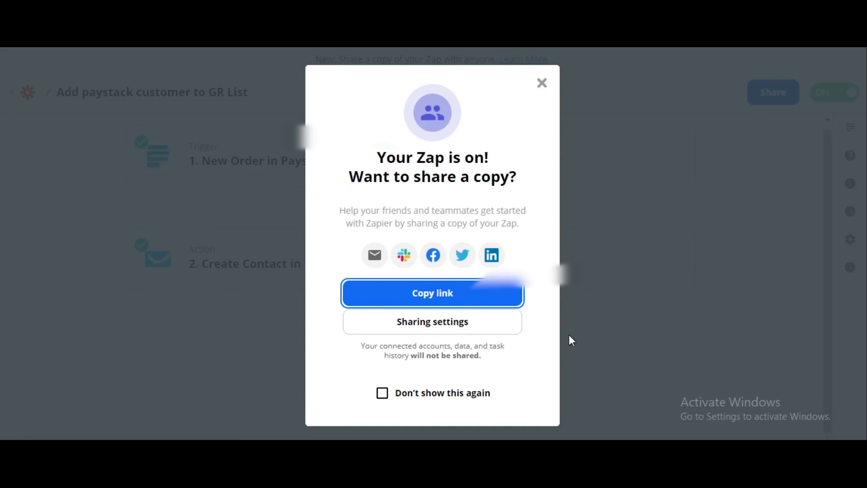
{"action": "left_click", "coordinate": [542, 84]}
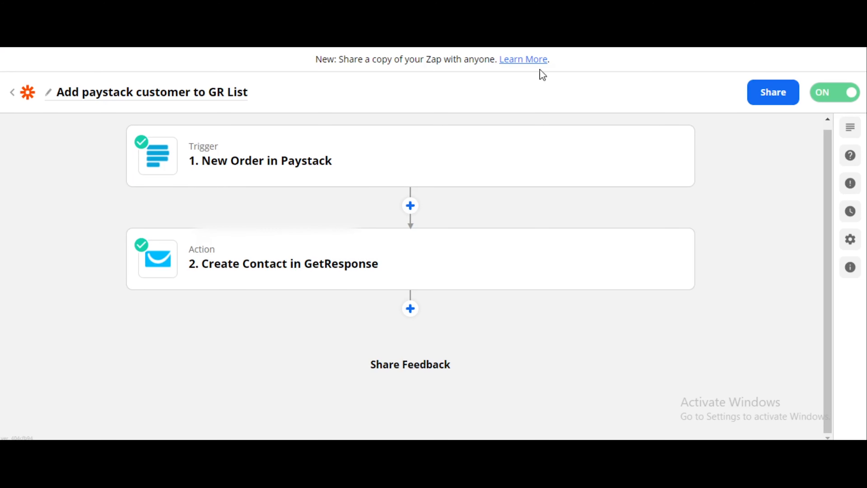
Step: Switch to GetResponse and view the contacts in the paystack_test list to check for the test contact
{"action": "left_click", "coordinate": [543, 10]}
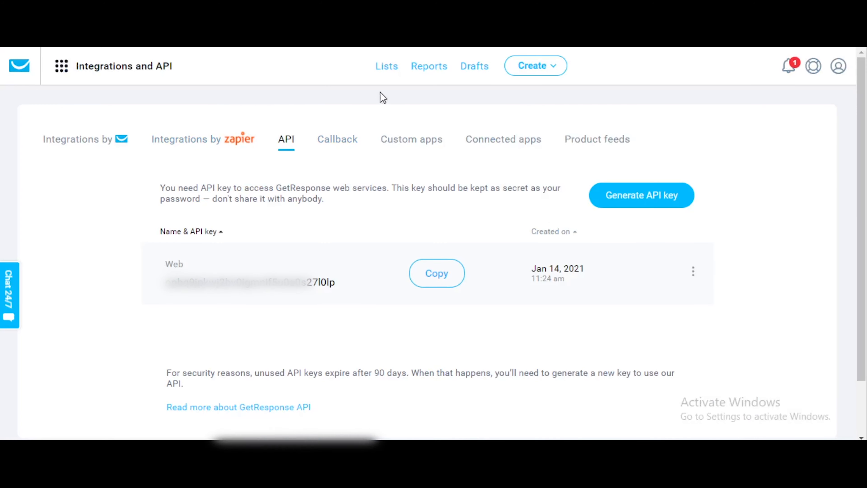
{"action": "left_click", "coordinate": [387, 70]}
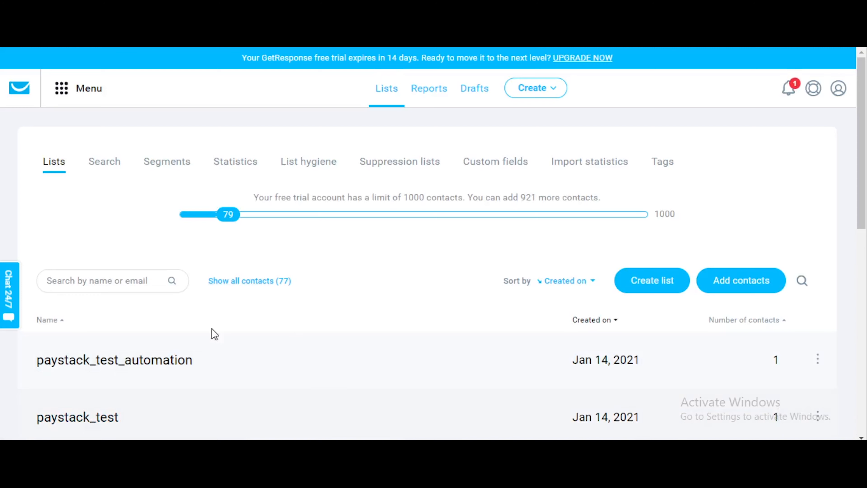
{"action": "left_click", "coordinate": [73, 420]}
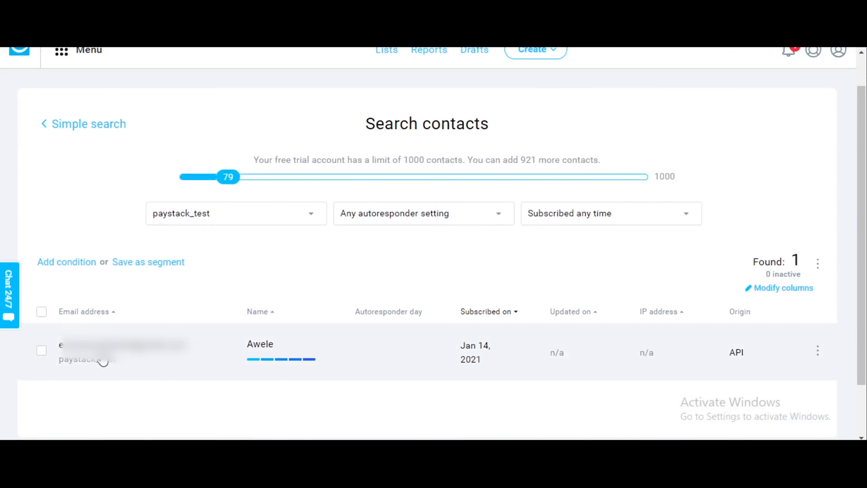
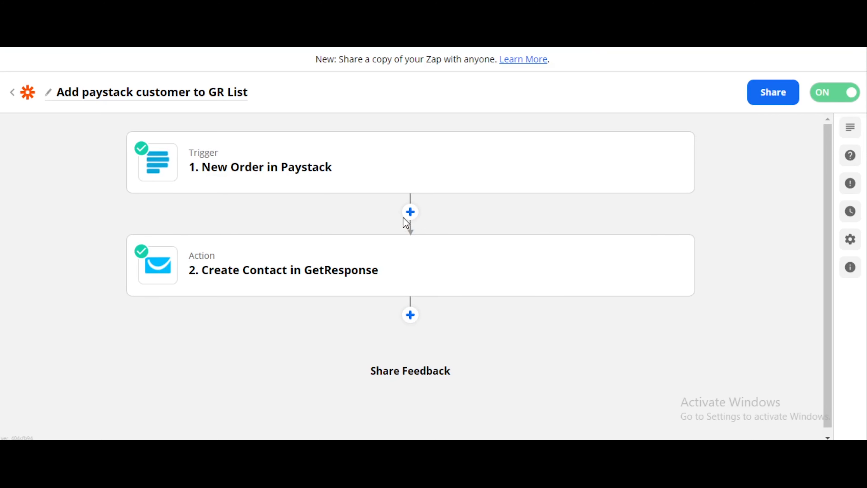
Step: Insert a Filter step between the New Order in Paystack trigger and the Create Contact in GetResponse action
{"action": "left_click", "coordinate": [413, 217]}
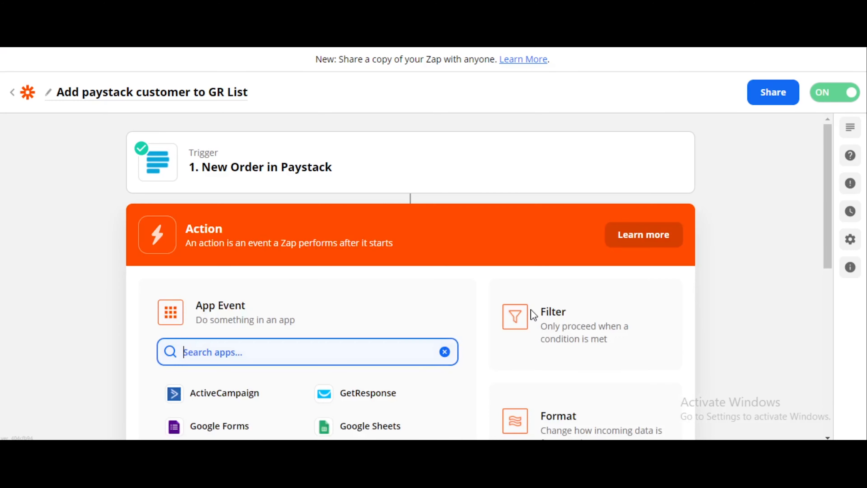
{"action": "left_click", "coordinate": [548, 325]}
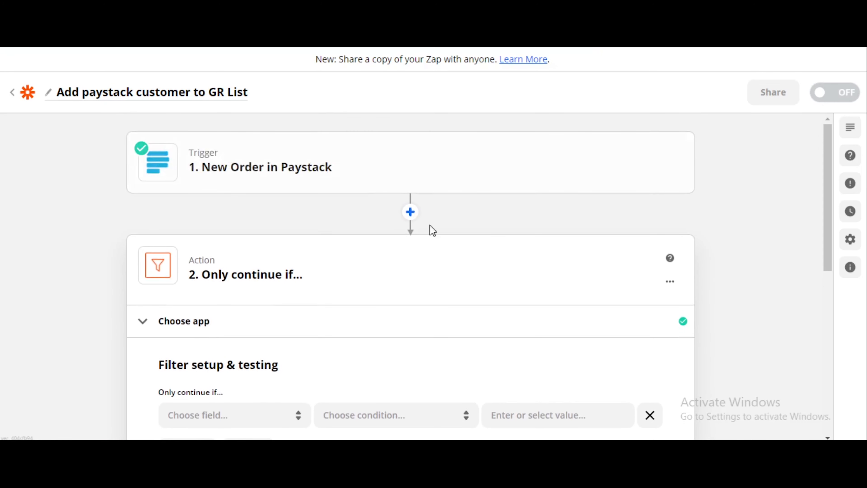
{"action": "scroll", "coordinate": [432, 230], "scroll_direction": "down", "scroll_amount": 8}
{"action": "scroll", "coordinate": [440, 312], "scroll_direction": "up", "scroll_amount": 5}
{"action": "scroll", "coordinate": [460, 231], "scroll_direction": "down", "scroll_amount": 5}
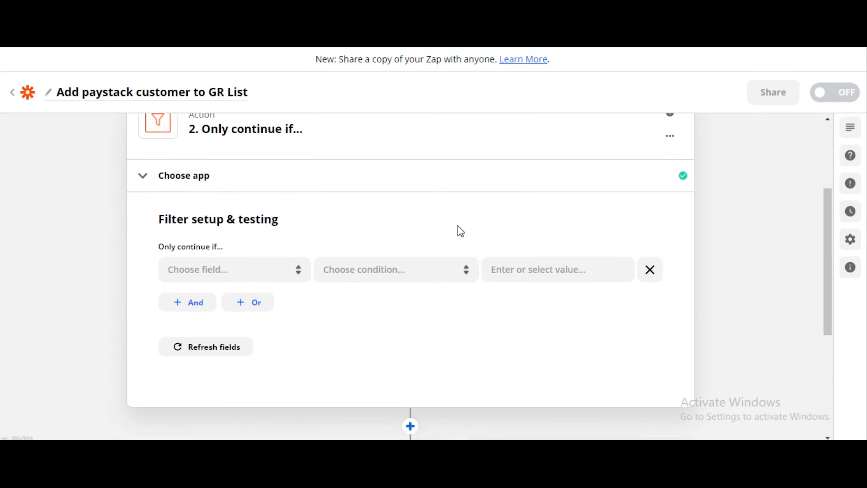
{"action": "scroll", "coordinate": [355, 303], "scroll_direction": "up", "scroll_amount": 3}
{"action": "scroll", "coordinate": [358, 301], "scroll_direction": "up", "scroll_amount": 2}
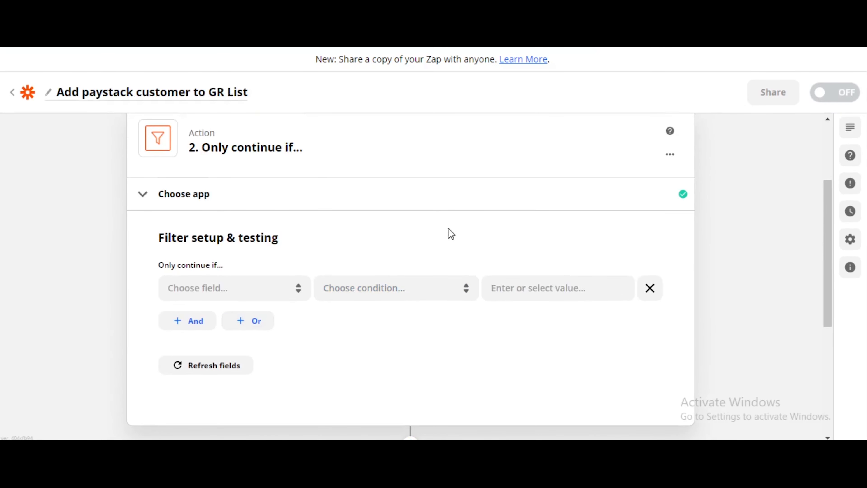
{"action": "scroll", "coordinate": [429, 240], "scroll_direction": "up", "scroll_amount": 2}
{"action": "scroll", "coordinate": [360, 248], "scroll_direction": "down", "scroll_amount": 4}
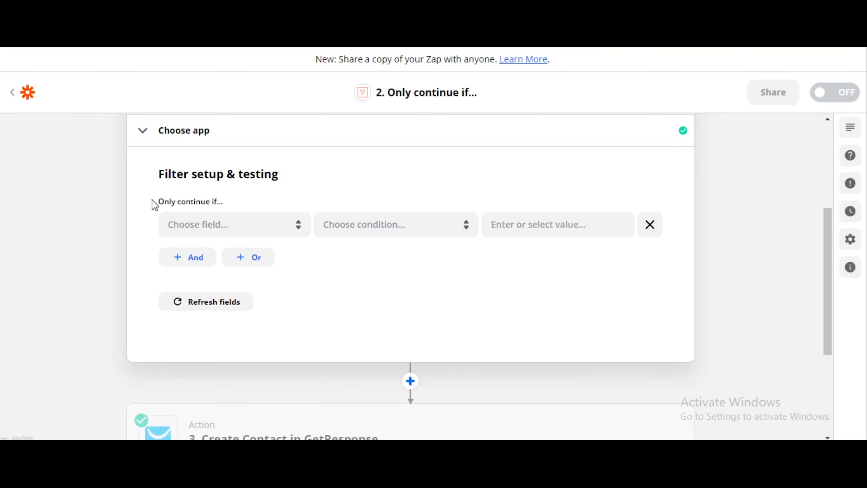
Step: Search the Paystack order data for "name" and choose Items Name as the field the filter checks
{"action": "left_click_drag", "start_coordinate": [240, 207], "coordinate": [164, 202]}
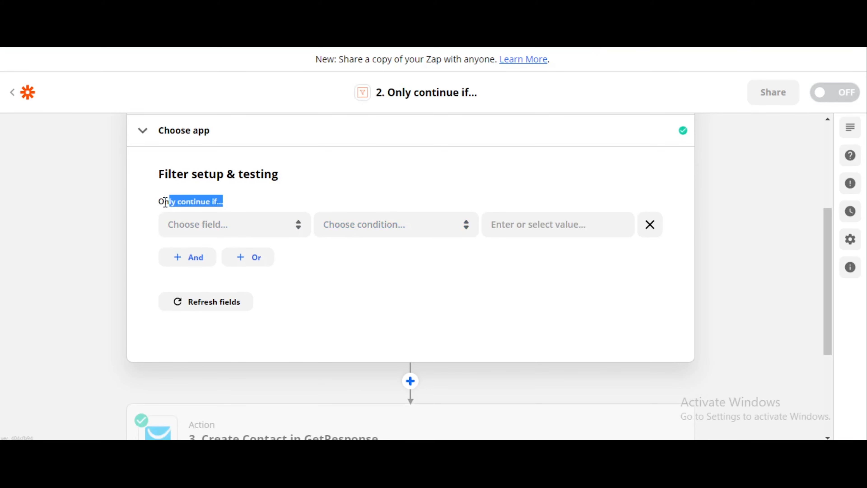
{"action": "left_click", "coordinate": [207, 231]}
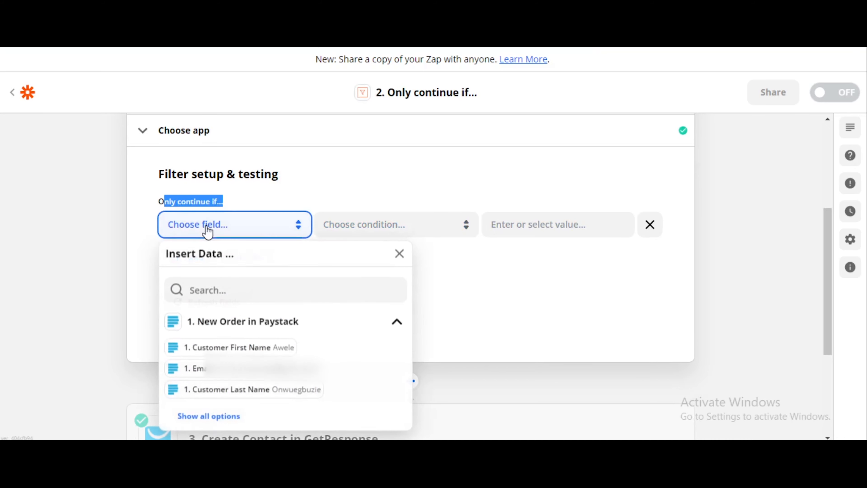
{"action": "left_click", "coordinate": [250, 291]}
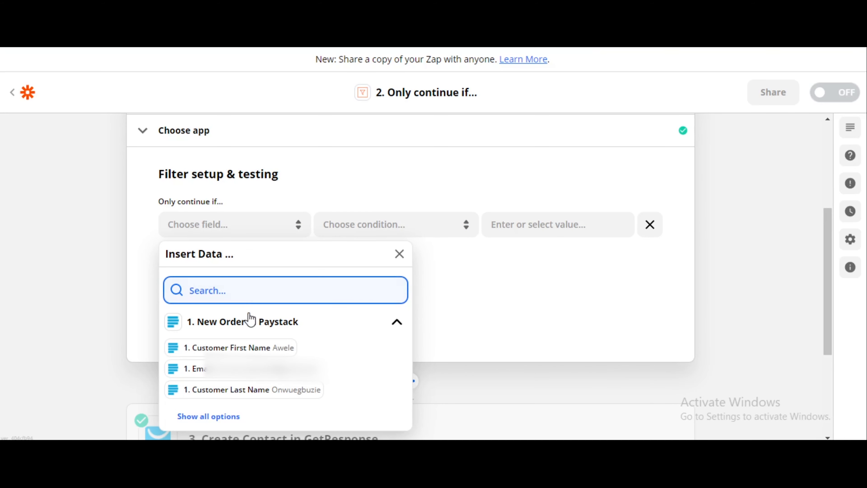
{"action": "type", "text": "name"}
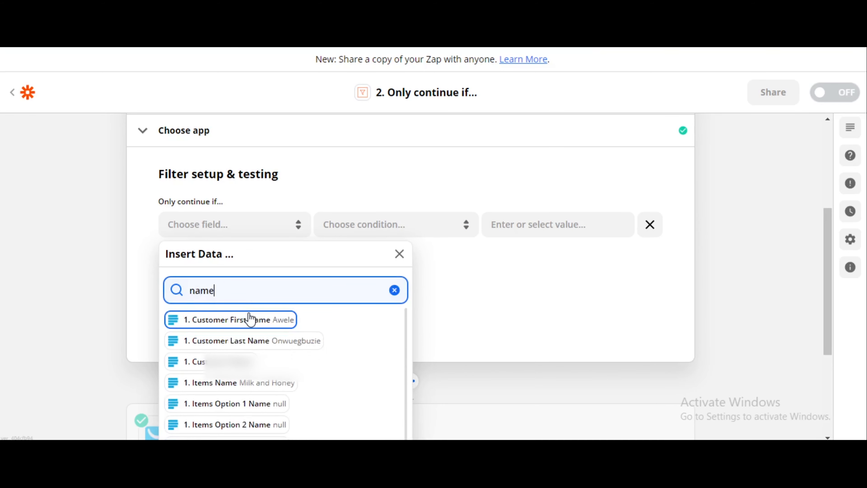
{"action": "scroll", "coordinate": [257, 328], "scroll_direction": "down", "scroll_amount": 2}
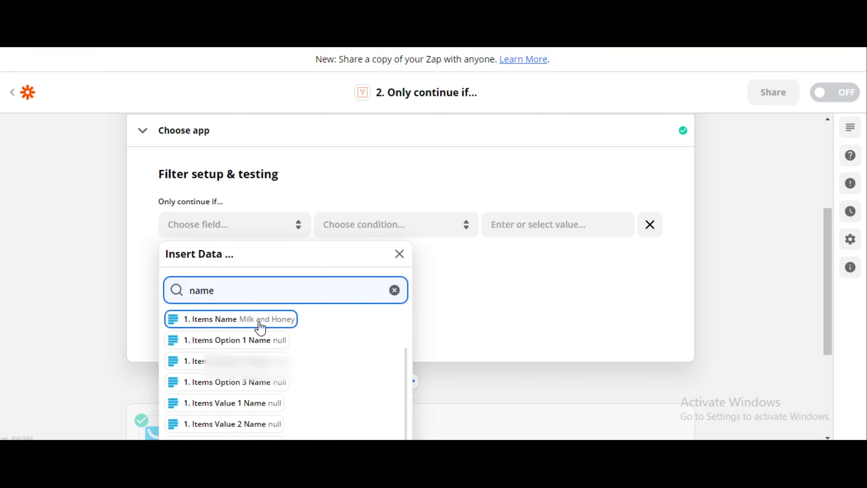
{"action": "left_click", "coordinate": [261, 328]}
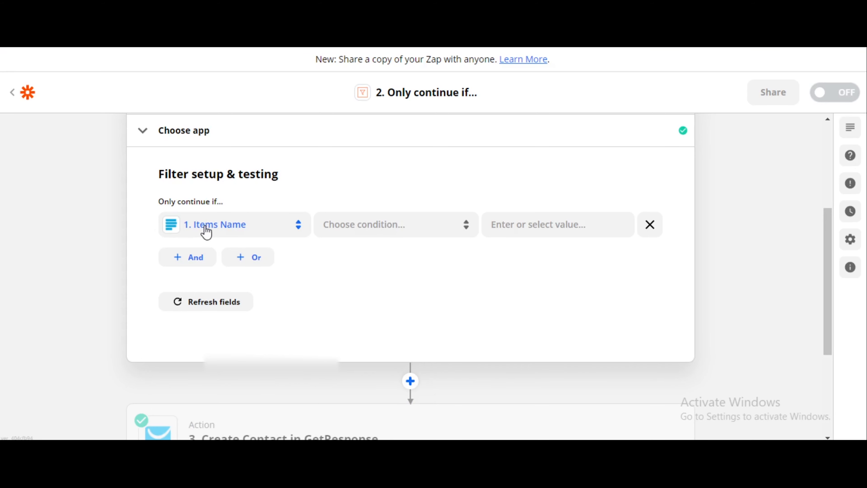
Step: Try to use the order's Items Name data as the filter's comparison value by searching for "name"
{"action": "left_click", "coordinate": [505, 226]}
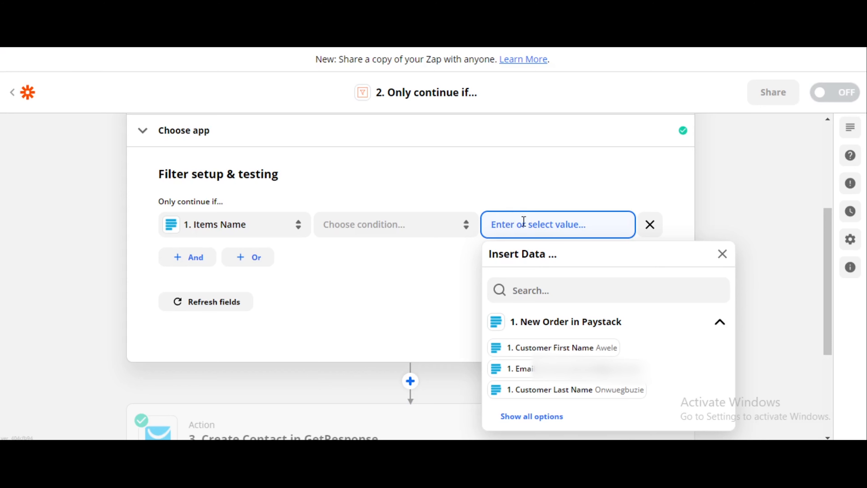
{"action": "type", "text": "name"}
{"action": "left_click", "coordinate": [532, 382]}
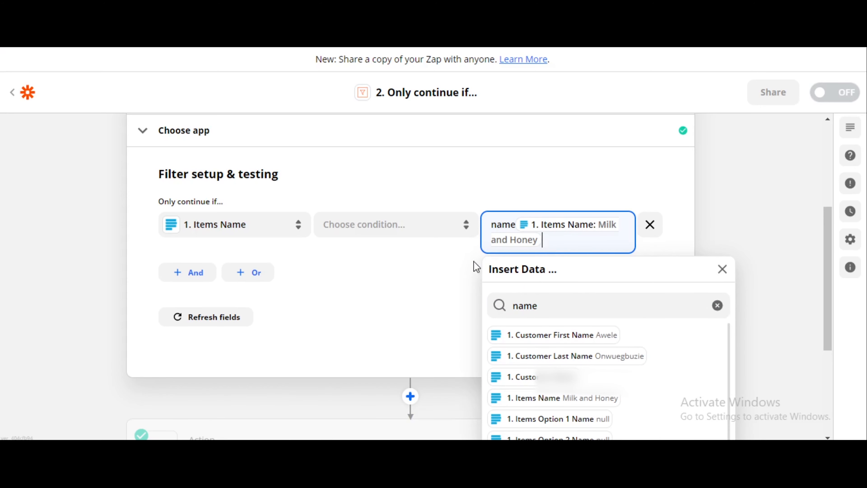
{"action": "left_click", "coordinate": [471, 269]}
{"action": "left_click", "coordinate": [561, 243]}
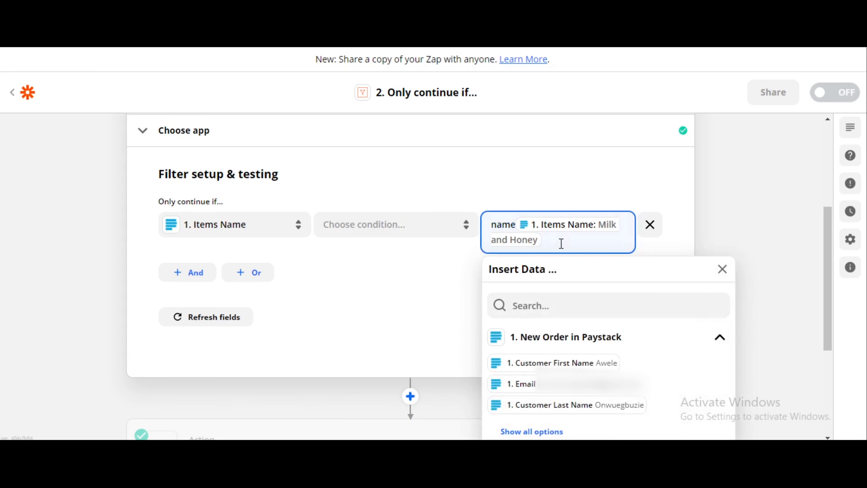
Step: Set the filter condition to (Text) Contains and replace the comparison value with "Milk and Honey"
{"action": "left_click", "coordinate": [431, 236]}
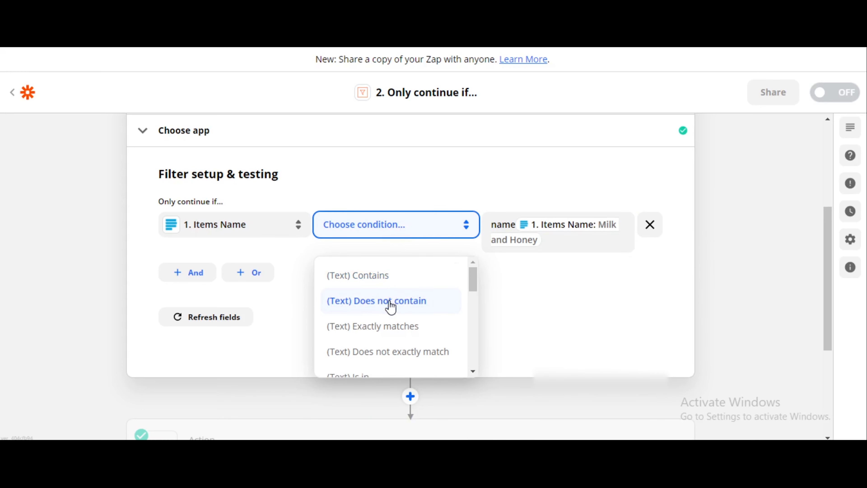
{"action": "left_click", "coordinate": [376, 283]}
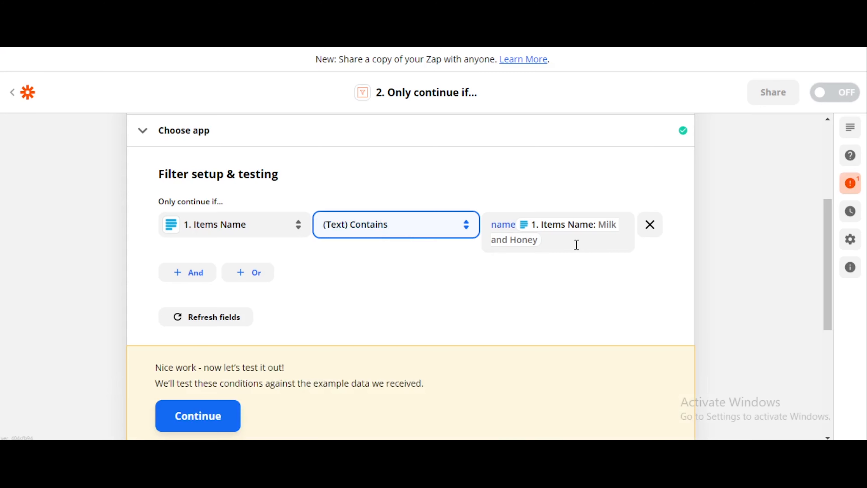
{"action": "left_click_drag", "start_coordinate": [542, 240], "coordinate": [502, 222]}
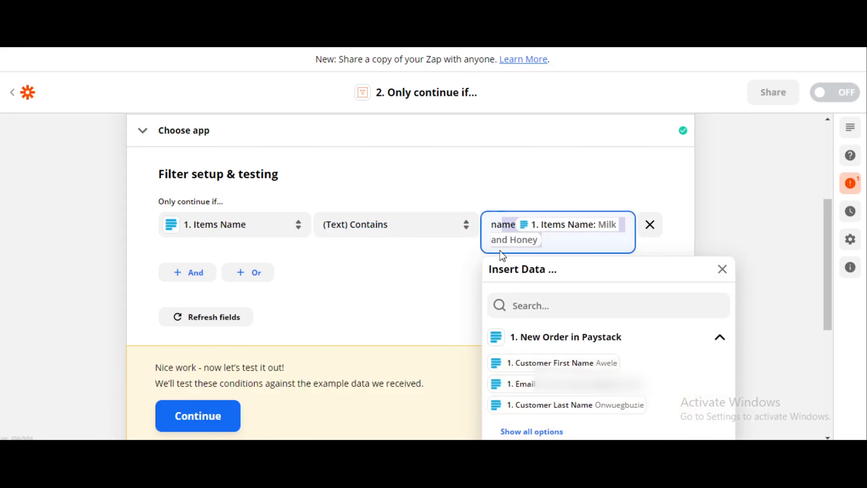
{"action": "key", "text": "BackSpace"}
{"action": "type", "text": "Mil"}
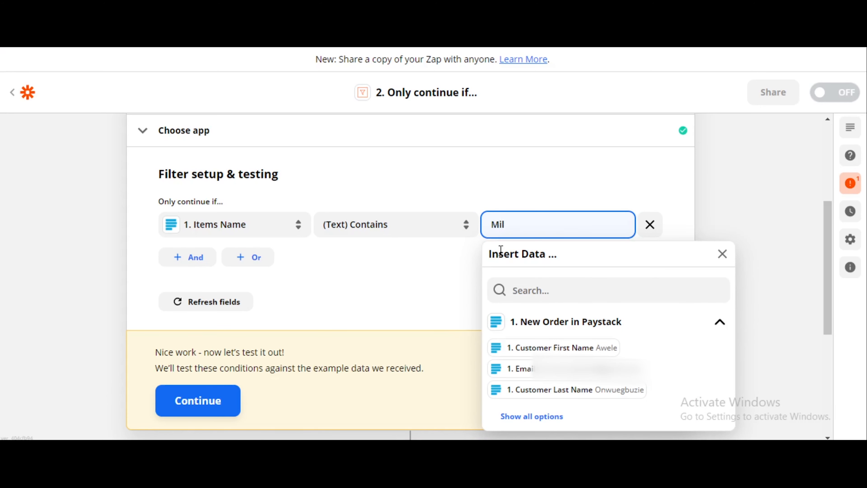
{"action": "type", "text": "k and Honey"}
{"action": "scroll", "coordinate": [503, 279], "scroll_direction": "up", "scroll_amount": 1}
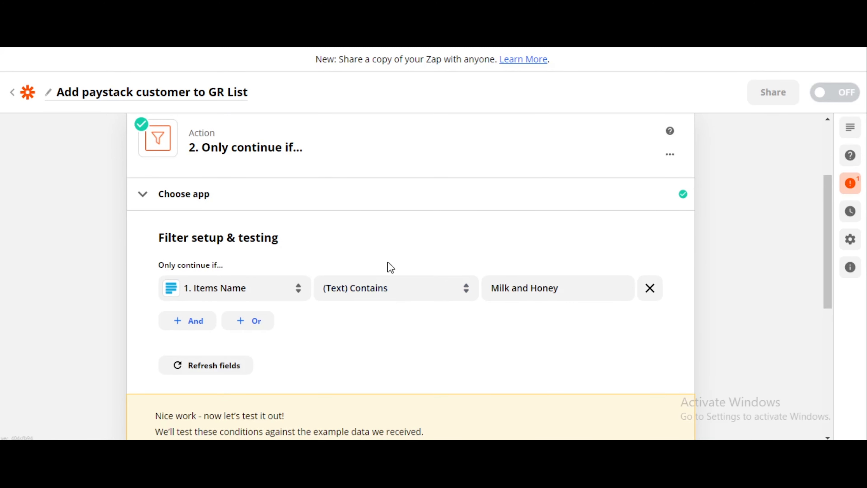
{"action": "scroll", "coordinate": [390, 266], "scroll_direction": "down", "scroll_amount": 2}
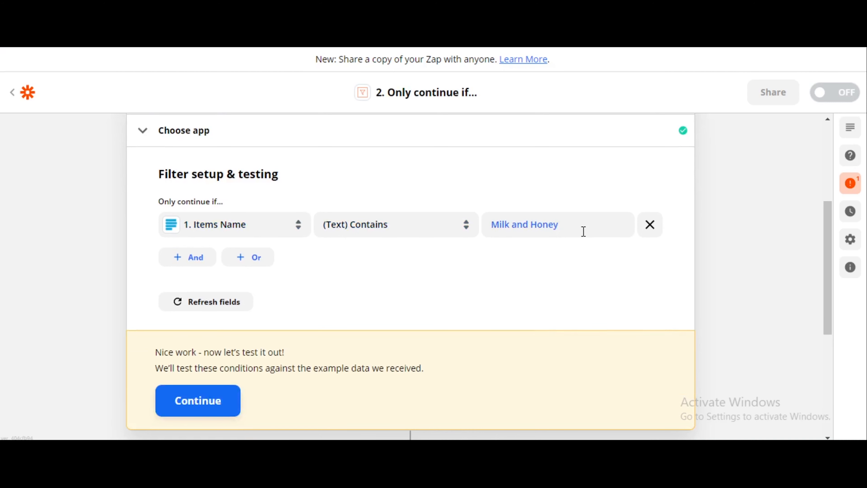
Step: Test the filter against the sample Paystack order and collapse the filter step
{"action": "left_click", "coordinate": [218, 407]}
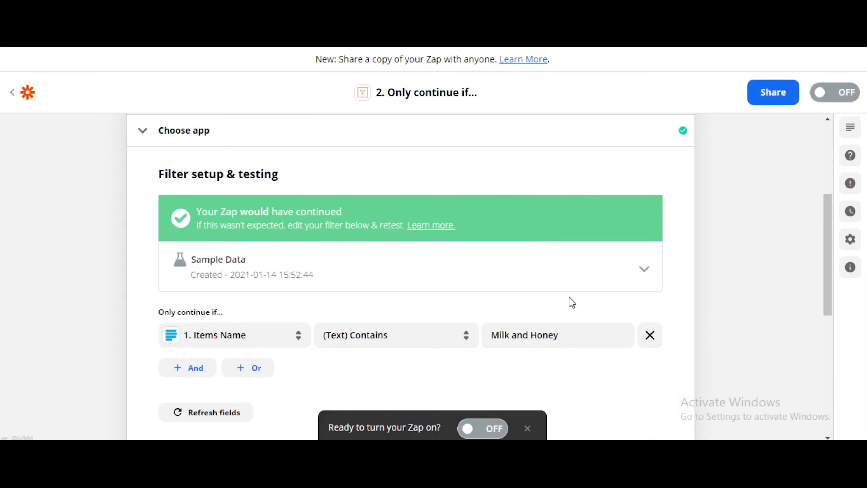
{"action": "scroll", "coordinate": [718, 255], "scroll_direction": "down", "scroll_amount": 3}
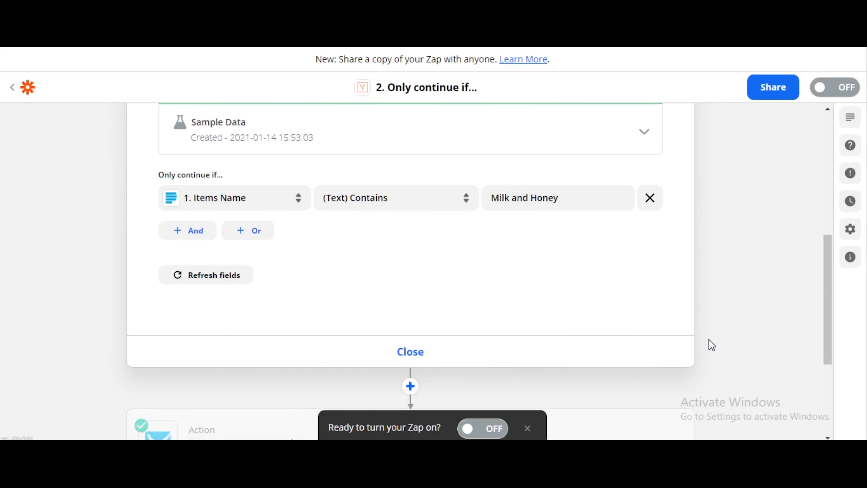
{"action": "left_click", "coordinate": [706, 341]}
{"action": "scroll", "coordinate": [687, 332], "scroll_direction": "up", "scroll_amount": 2}
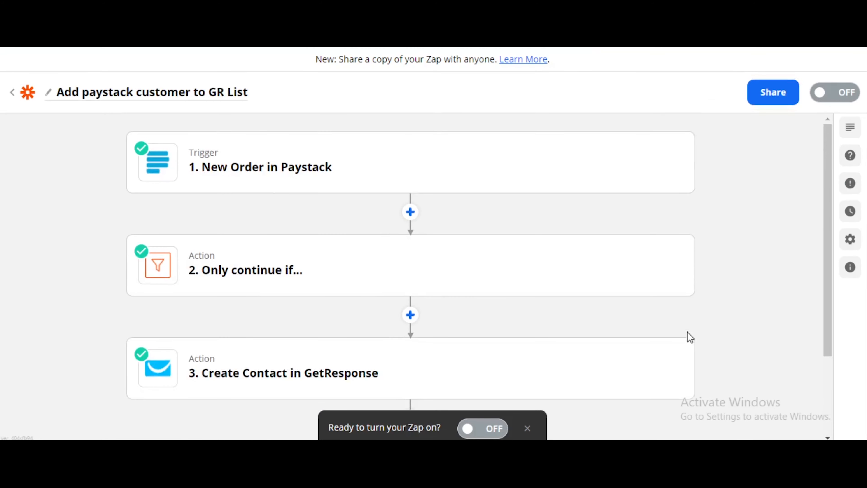
Step: Open the Create Contact in GetResponse action for editing to show its setup sections
{"action": "scroll", "coordinate": [686, 332], "scroll_direction": "down", "scroll_amount": 1}
{"action": "scroll", "coordinate": [687, 332], "scroll_direction": "up", "scroll_amount": 2}
{"action": "scroll", "coordinate": [688, 332], "scroll_direction": "down", "scroll_amount": 1}
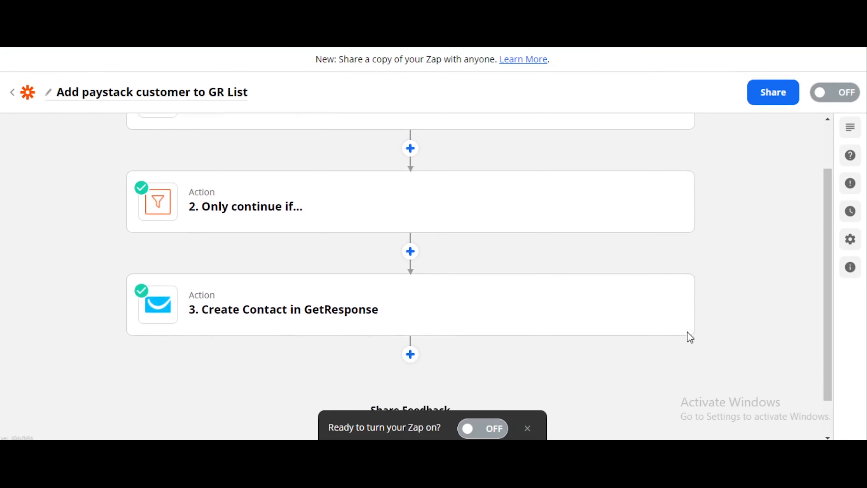
{"action": "scroll", "coordinate": [687, 332], "scroll_direction": "up", "scroll_amount": 2}
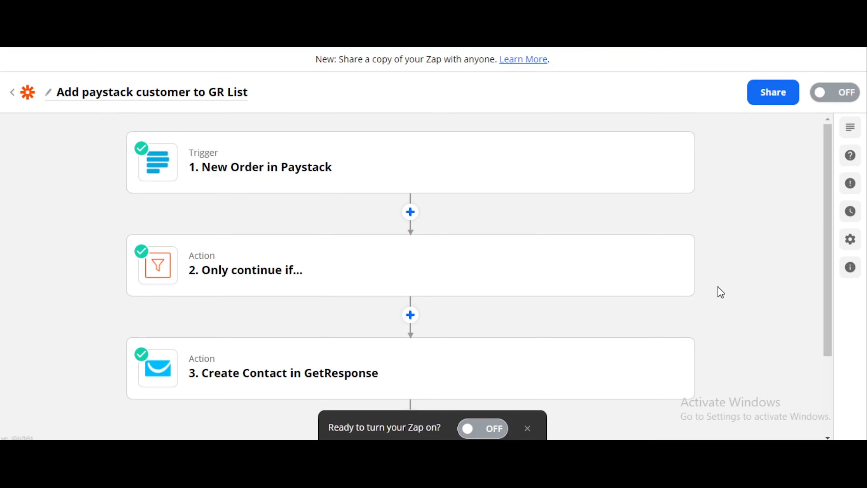
{"action": "mouse_move", "coordinate": [634, 387]}
{"action": "scroll", "coordinate": [761, 266], "scroll_direction": "down", "scroll_amount": 3}
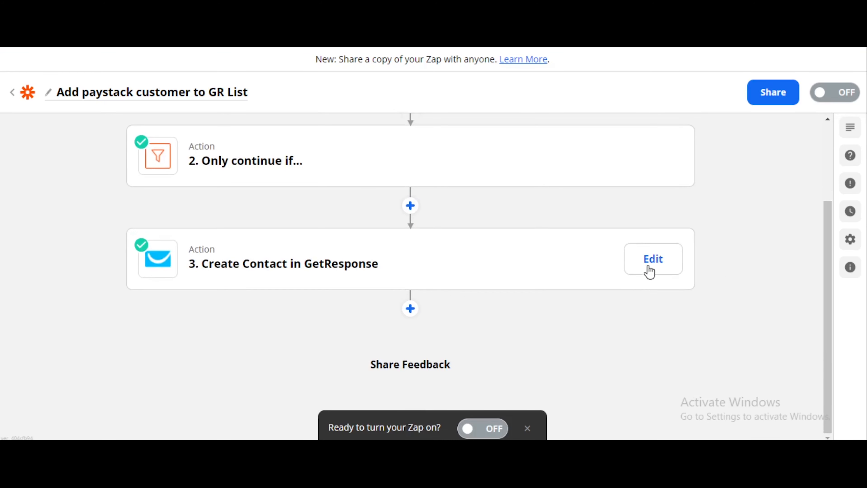
{"action": "left_click", "coordinate": [649, 272]}
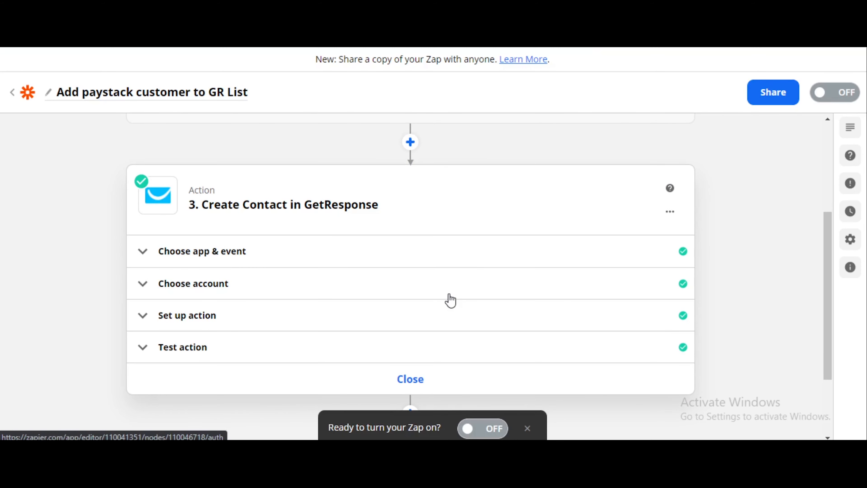
{"action": "scroll", "coordinate": [744, 249], "scroll_direction": "down", "scroll_amount": 1}
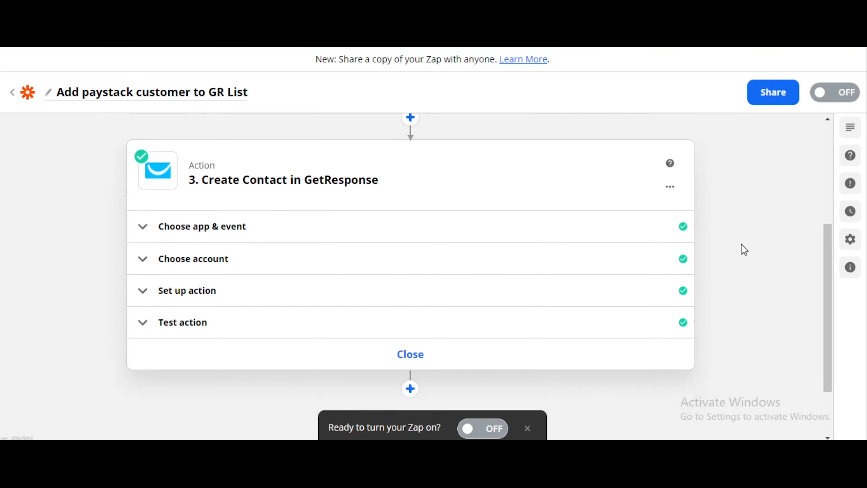
Step: Review the app and event selection of the Create Contact in GetResponse action
{"action": "left_click", "coordinate": [427, 259]}
{"action": "left_click", "coordinate": [444, 198]}
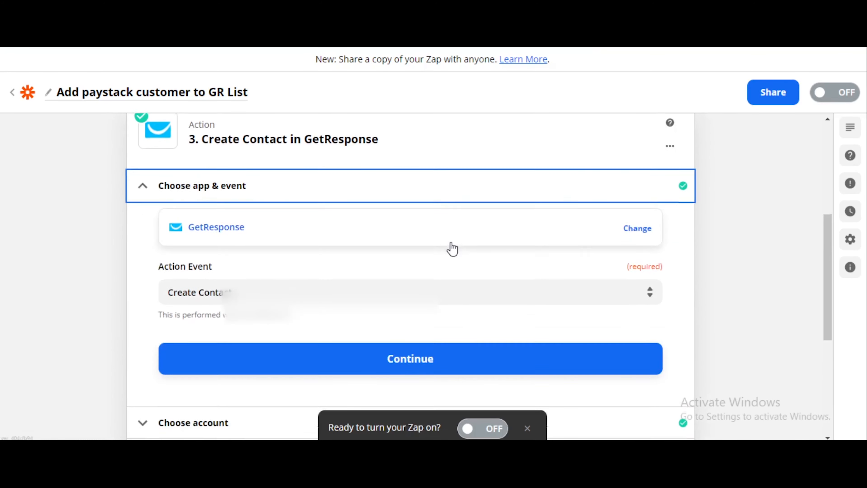
{"action": "left_click", "coordinate": [441, 146]}
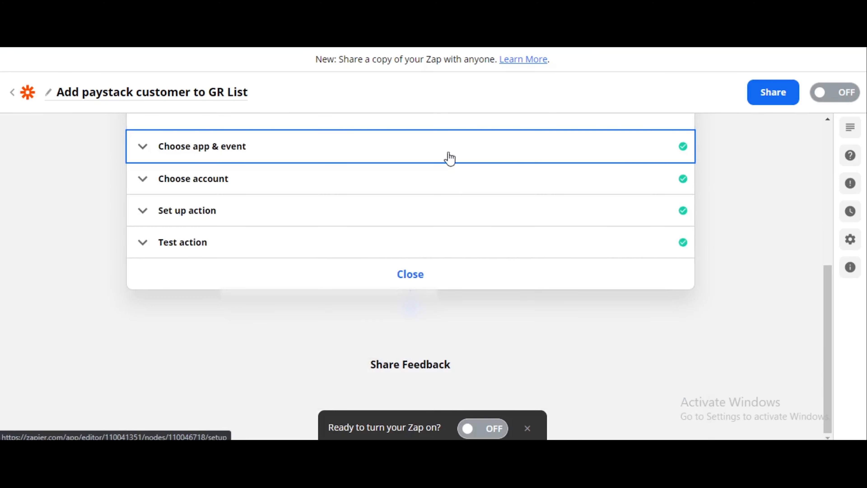
Step: Set the GetResponse action's contact list to paystack_test_automation, finding it with the search "paysta"
{"action": "left_click", "coordinate": [402, 221]}
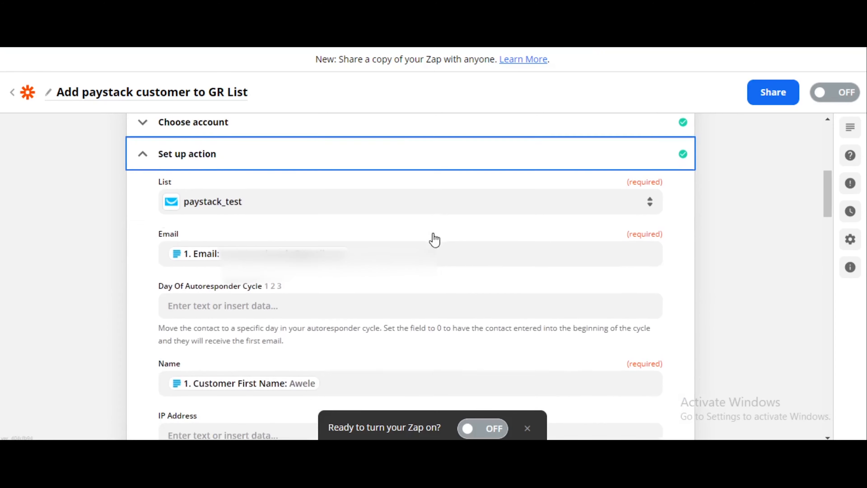
{"action": "scroll", "coordinate": [434, 240], "scroll_direction": "down", "scroll_amount": 3}
{"action": "scroll", "coordinate": [468, 246], "scroll_direction": "up", "scroll_amount": 2}
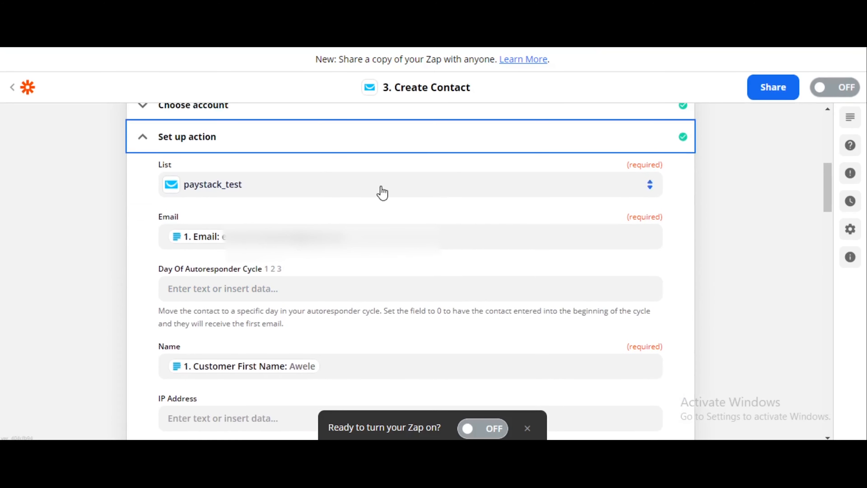
{"action": "left_click", "coordinate": [408, 190]}
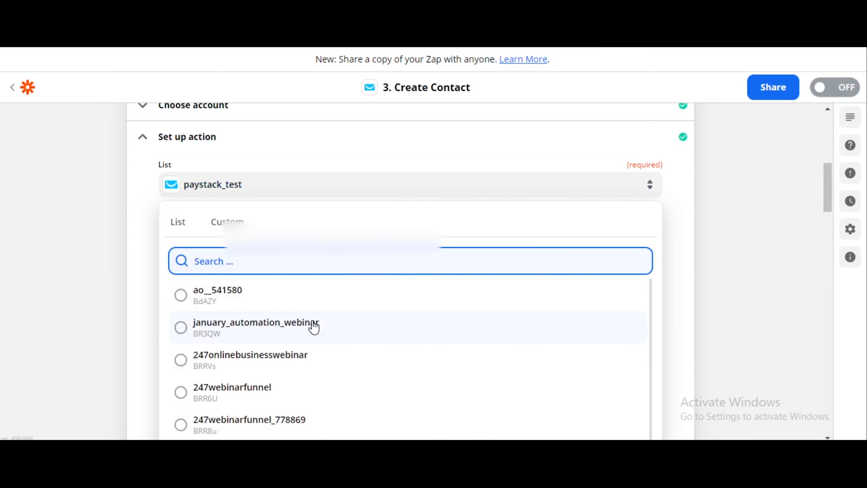
{"action": "type", "text": "paysta"}
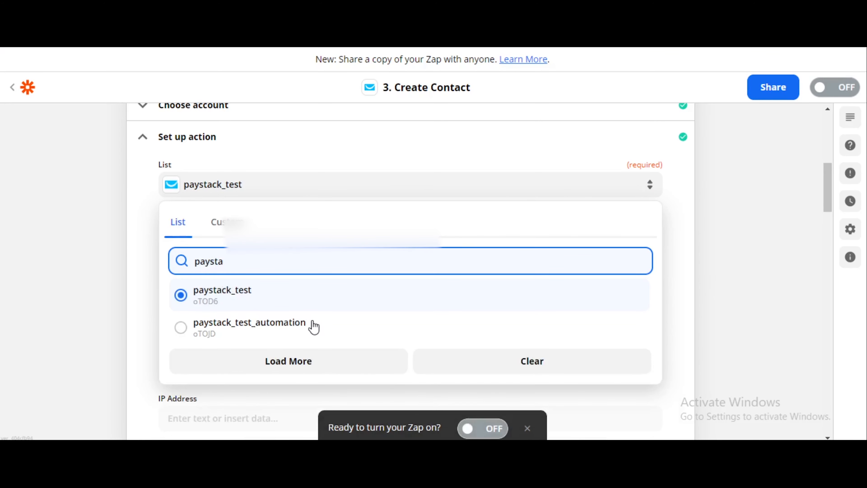
{"action": "left_click", "coordinate": [310, 330]}
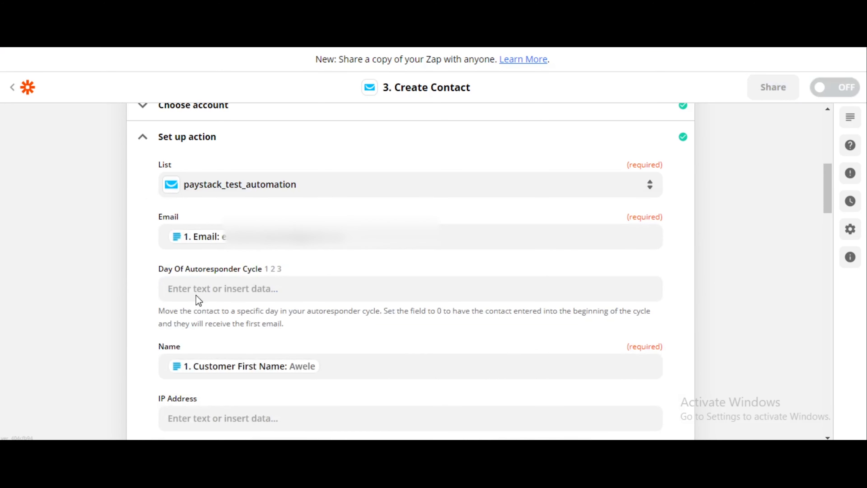
Step: Set the Day Of Autoresponder Cycle to 0
{"action": "left_click", "coordinate": [226, 288]}
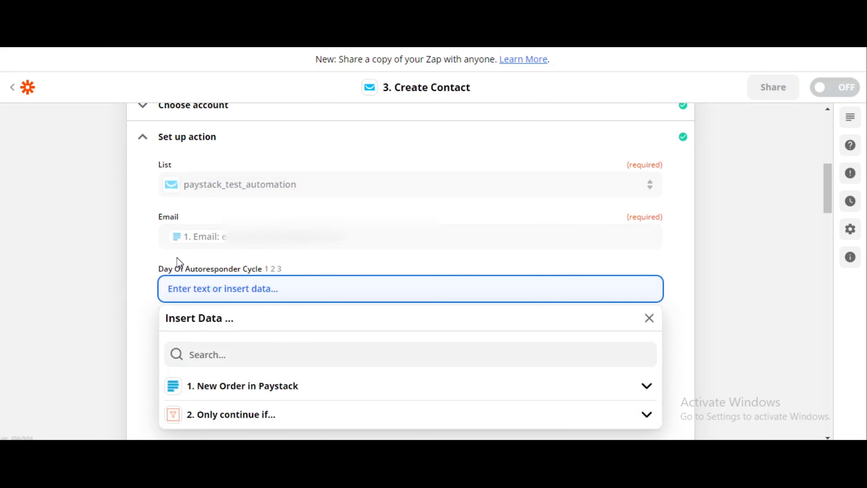
{"action": "type", "text": "0"}
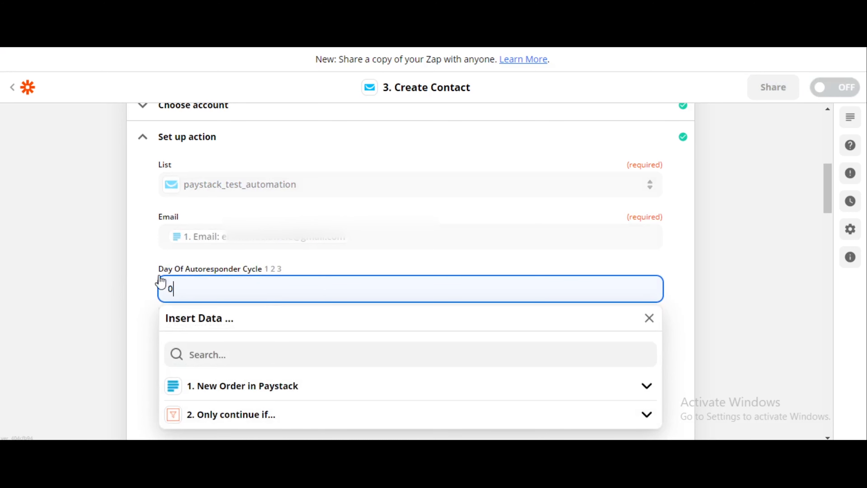
{"action": "left_click", "coordinate": [106, 276]}
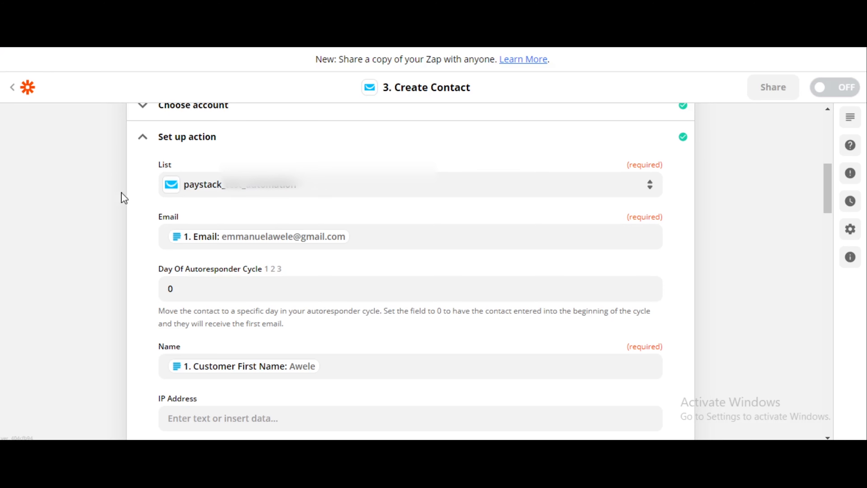
Step: Collapse the action's setup section and review the Zap's sequence of steps
{"action": "scroll", "coordinate": [107, 219], "scroll_direction": "down", "scroll_amount": 2}
{"action": "scroll", "coordinate": [107, 219], "scroll_direction": "up", "scroll_amount": 4}
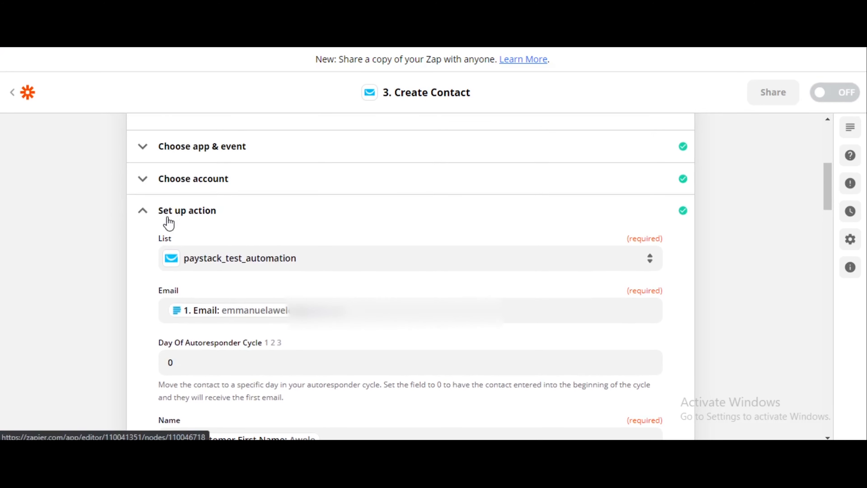
{"action": "left_click", "coordinate": [169, 222]}
{"action": "scroll", "coordinate": [254, 225], "scroll_direction": "up", "scroll_amount": 3}
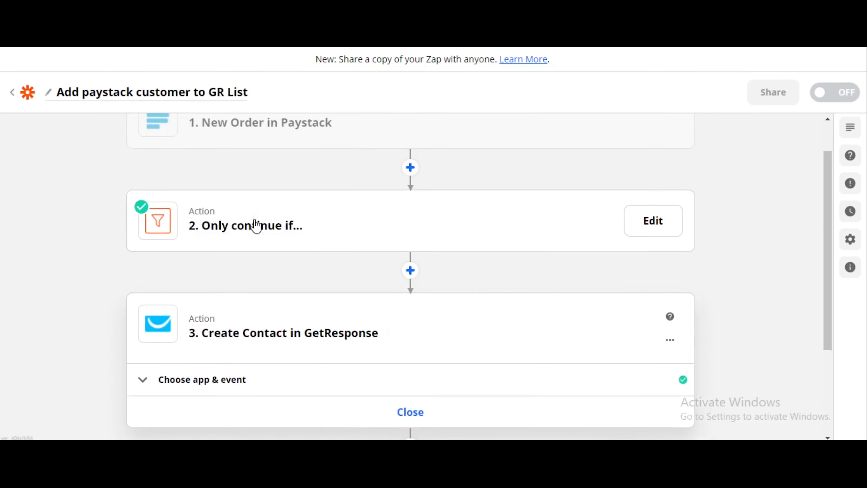
{"action": "scroll", "coordinate": [255, 225], "scroll_direction": "down", "scroll_amount": 2}
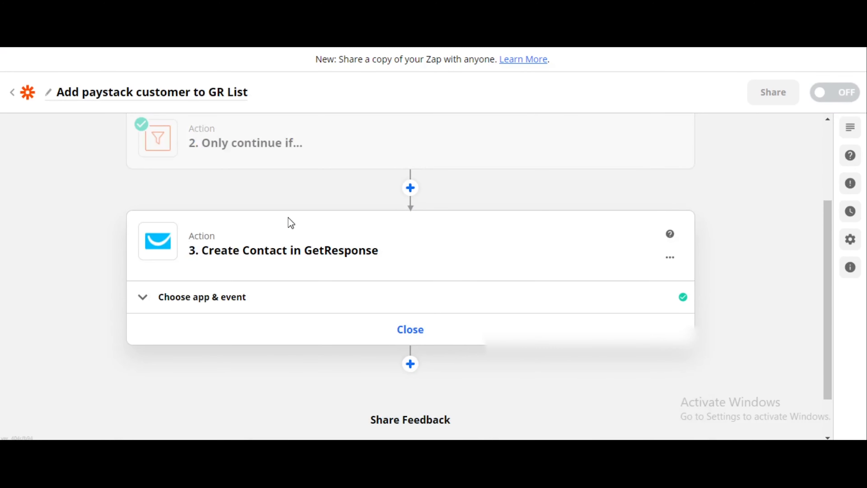
{"action": "scroll", "coordinate": [299, 190], "scroll_direction": "up", "scroll_amount": 2}
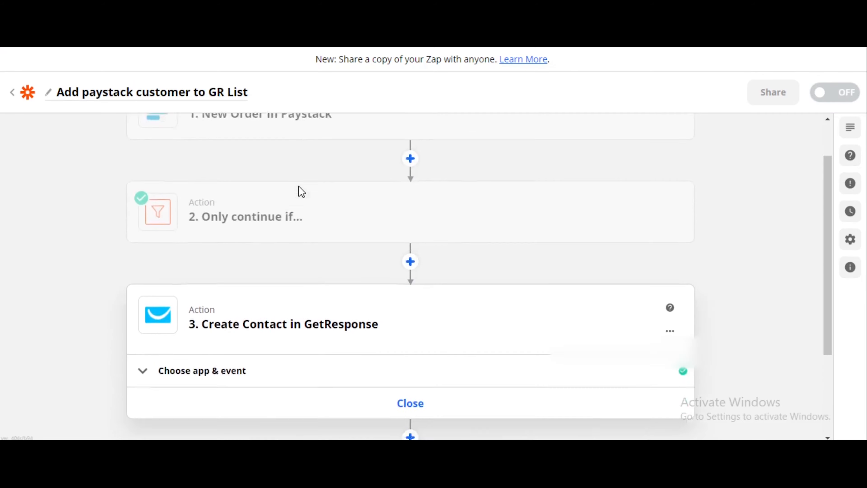
{"action": "scroll", "coordinate": [356, 289], "scroll_direction": "down", "scroll_amount": 2}
Step: Confirm the Create Contact event, the GetResponse account and the mapped contact fields to reach the action test
{"action": "left_click", "coordinate": [355, 297]}
{"action": "scroll", "coordinate": [355, 301], "scroll_direction": "down", "scroll_amount": 4}
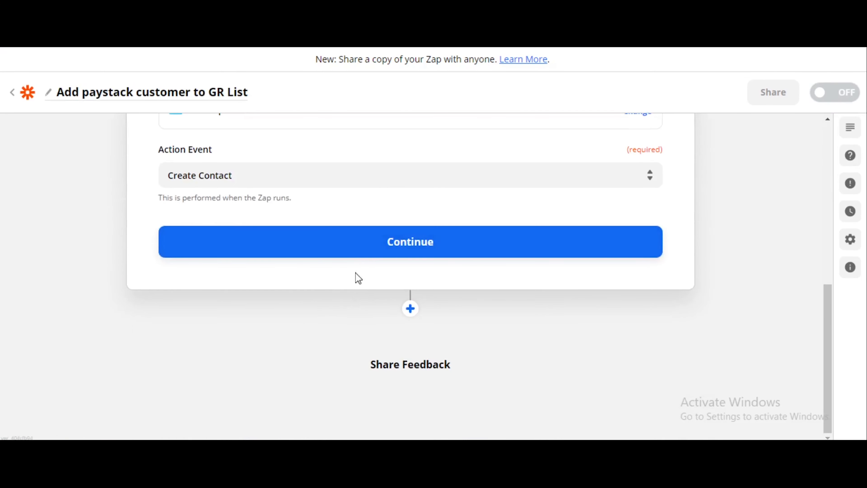
{"action": "left_click", "coordinate": [365, 260]}
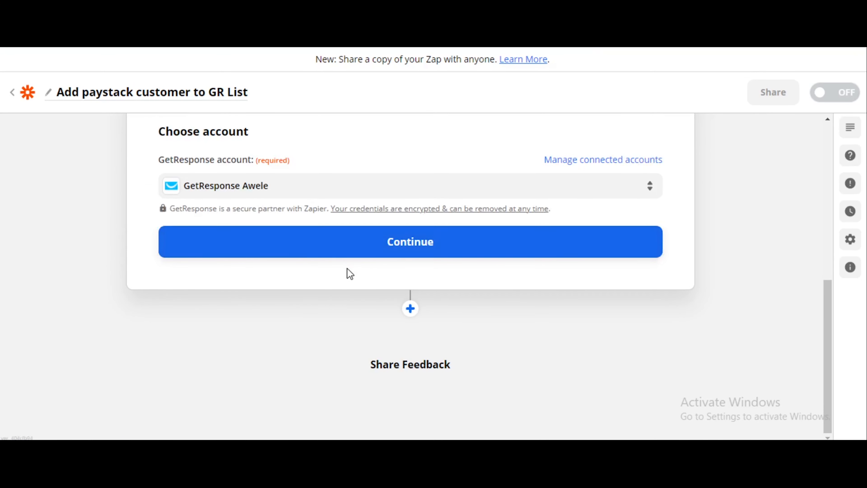
{"action": "left_click", "coordinate": [336, 258]}
{"action": "scroll", "coordinate": [413, 309], "scroll_direction": "down", "scroll_amount": 5}
{"action": "scroll", "coordinate": [412, 309], "scroll_direction": "down", "scroll_amount": 5}
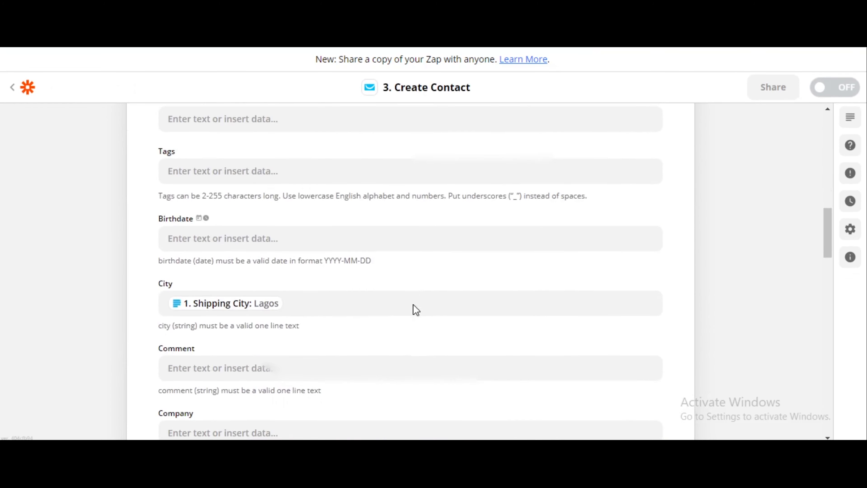
{"action": "scroll", "coordinate": [413, 306], "scroll_direction": "down", "scroll_amount": 7}
{"action": "scroll", "coordinate": [414, 304], "scroll_direction": "down", "scroll_amount": 15}
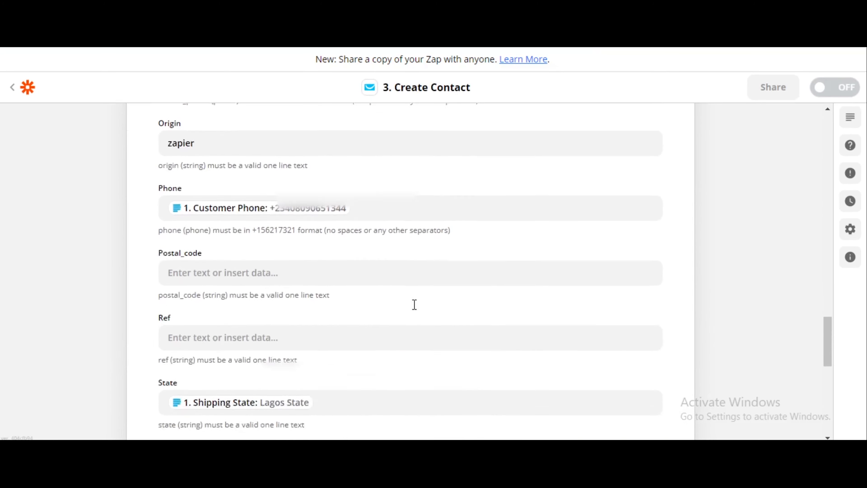
{"action": "left_click", "coordinate": [419, 303]}
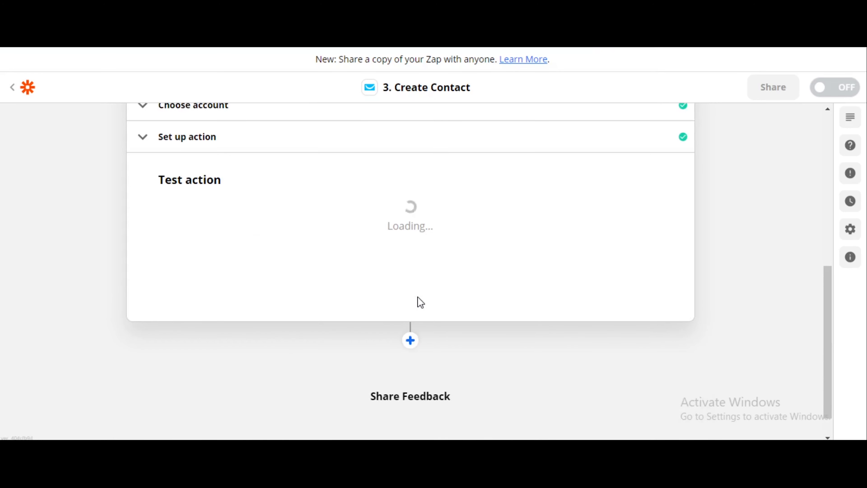
Step: Test the Create Contact action with the sample order data and turn on the Zap
{"action": "scroll", "coordinate": [654, 273], "scroll_direction": "down", "scroll_amount": 10}
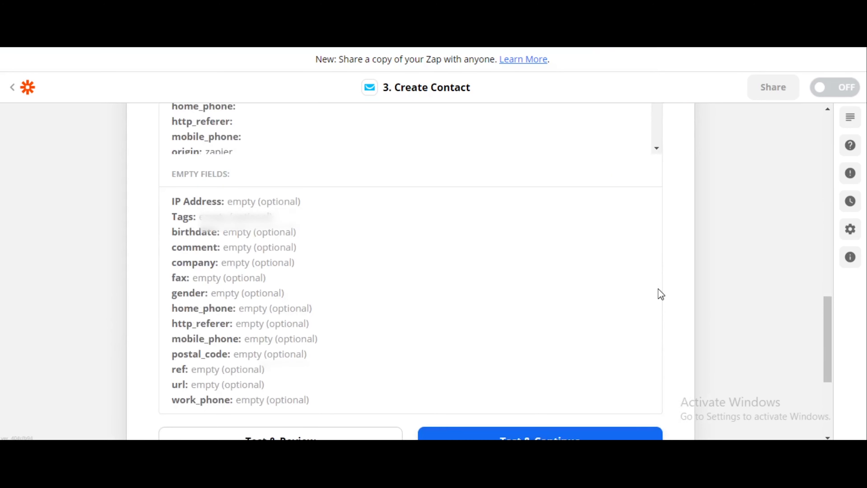
{"action": "left_click", "coordinate": [574, 322]}
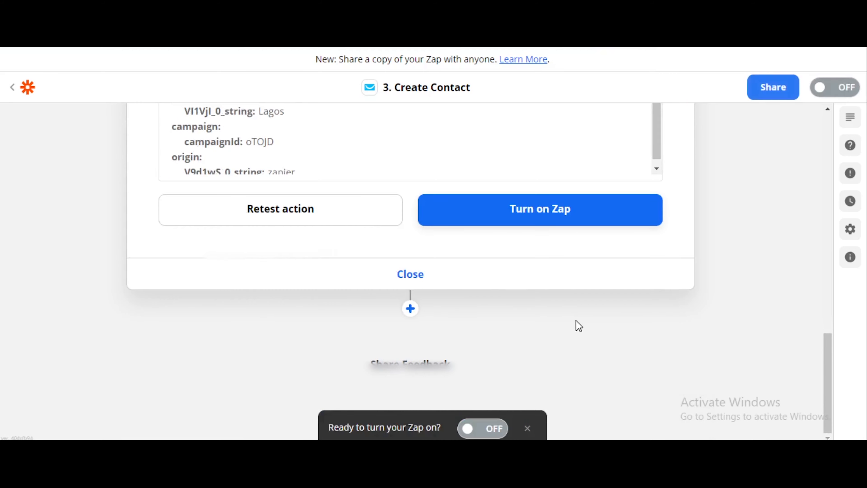
{"action": "scroll", "coordinate": [512, 232], "scroll_direction": "down", "scroll_amount": 5}
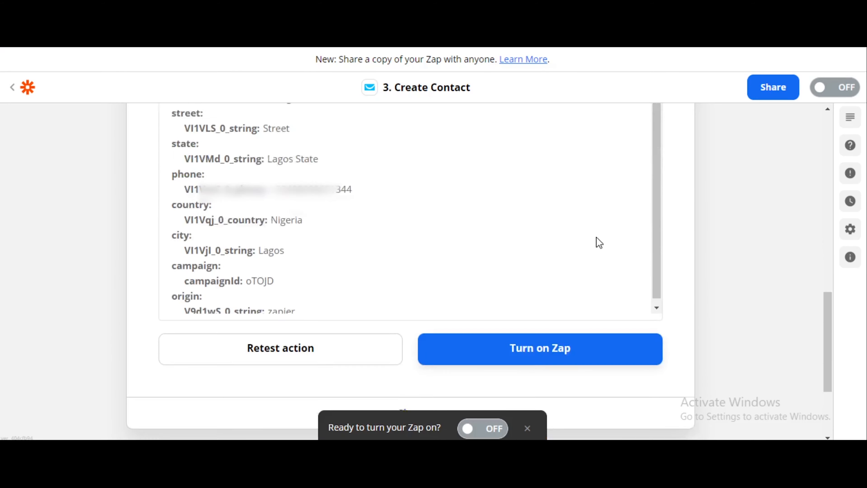
{"action": "left_click", "coordinate": [572, 341]}
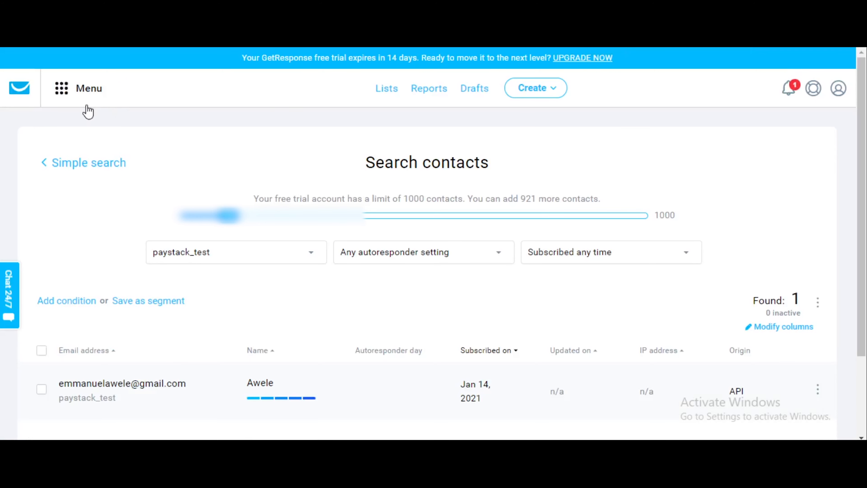
Step: Switch to GetResponse and open the Paystack_test_Automation workflow from the automation workflows
{"action": "left_click", "coordinate": [74, 96]}
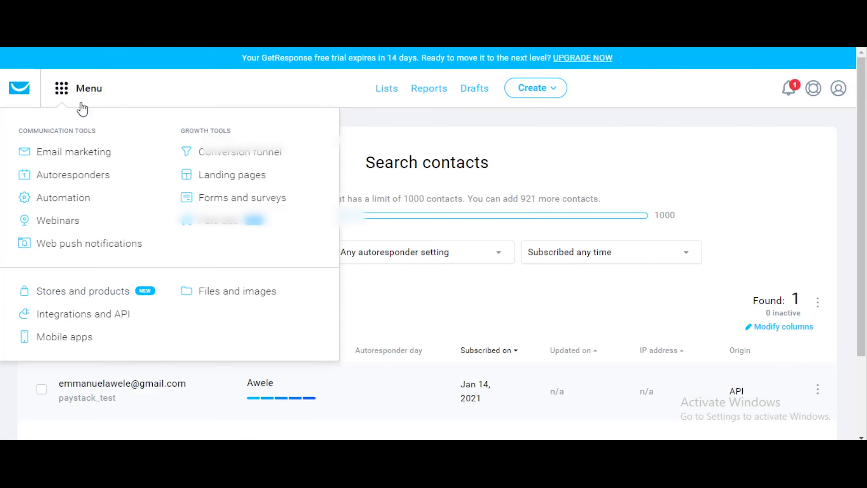
{"action": "left_click", "coordinate": [81, 207]}
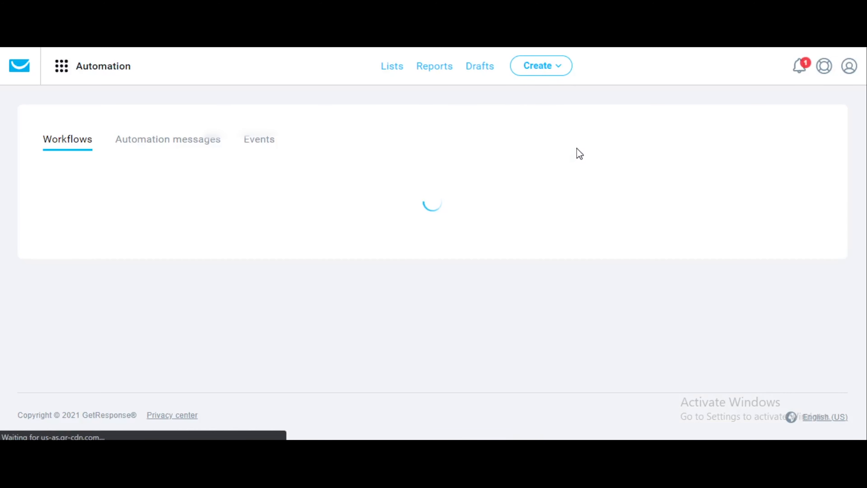
{"action": "scroll", "coordinate": [576, 149], "scroll_direction": "down", "scroll_amount": 2}
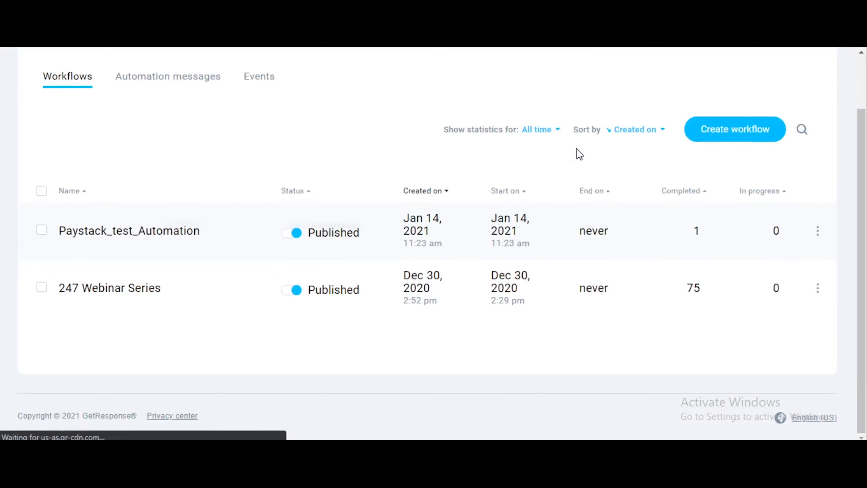
{"action": "left_click", "coordinate": [168, 242]}
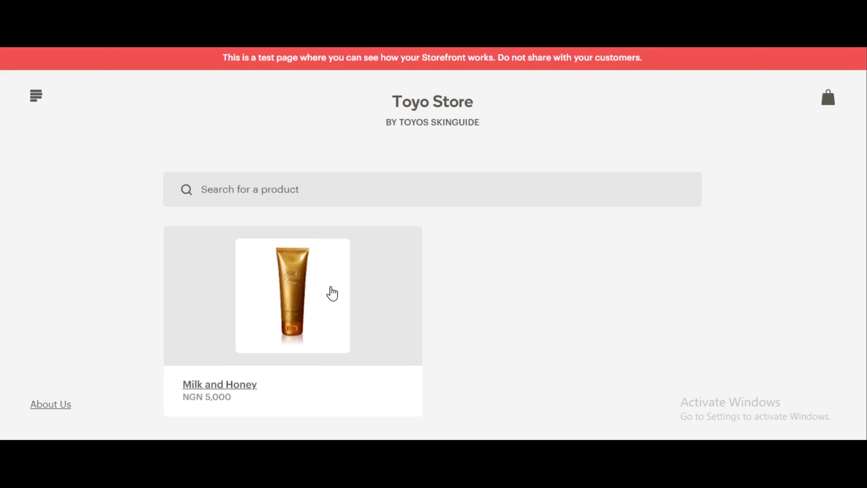
Step: Switch to the Toyo Store test page, add one Milk and Honey to the bag and proceed to checkout
{"action": "left_click", "coordinate": [329, 293]}
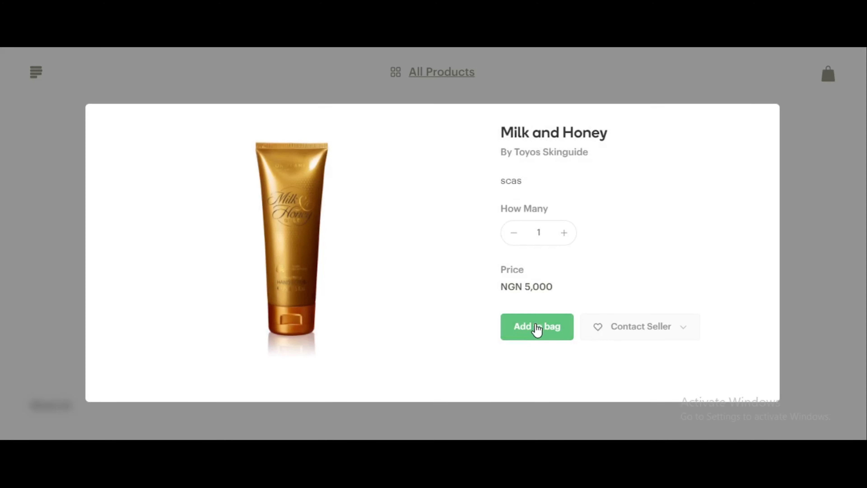
{"action": "left_click", "coordinate": [536, 324]}
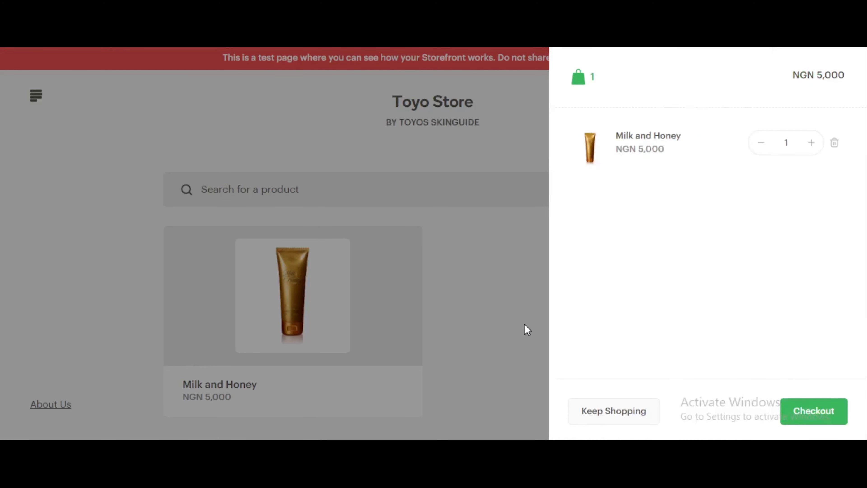
{"action": "left_click", "coordinate": [823, 412]}
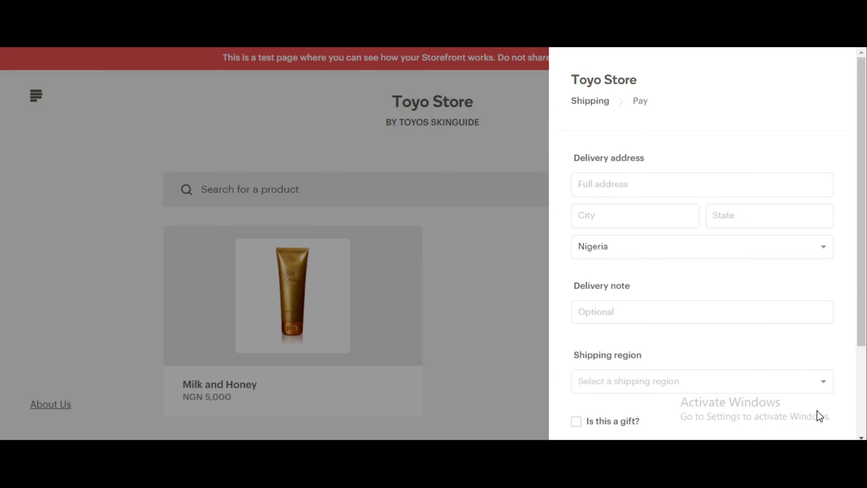
Step: Fill in the customer and delivery details with shipping to Lagos Mainland and pay for the order with the Success test card
{"action": "left_click", "coordinate": [685, 188]}
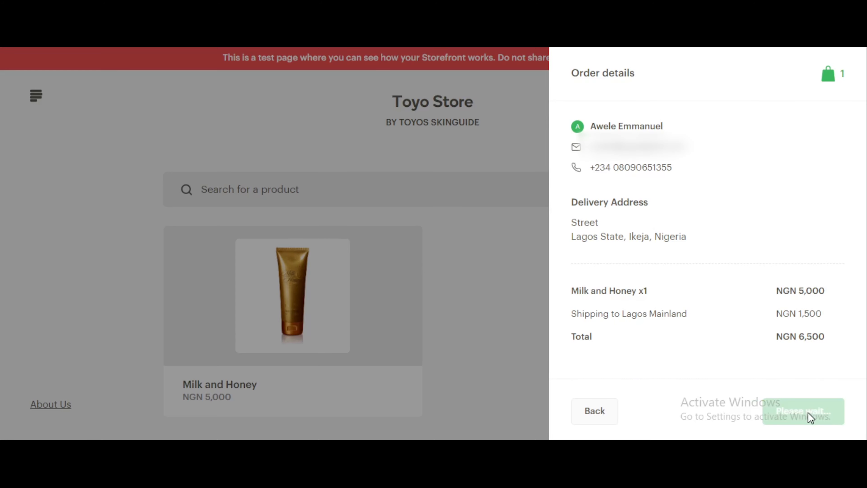
{"action": "left_click", "coordinate": [807, 412]}
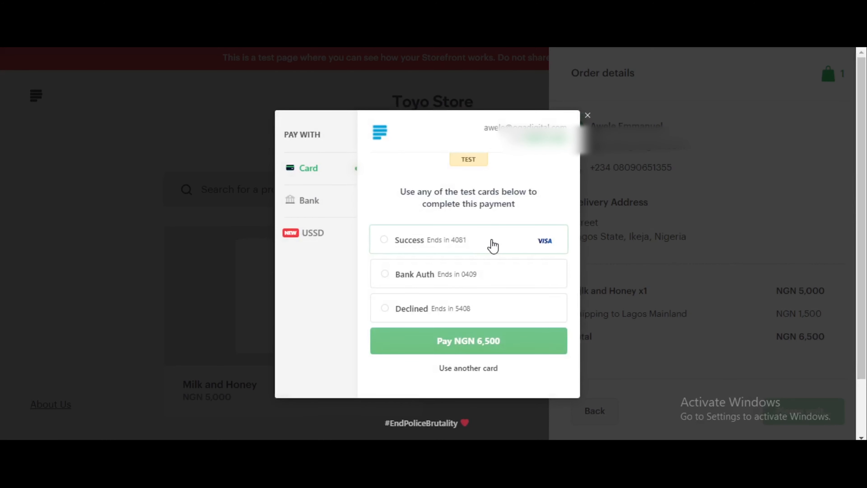
{"action": "left_click", "coordinate": [494, 243]}
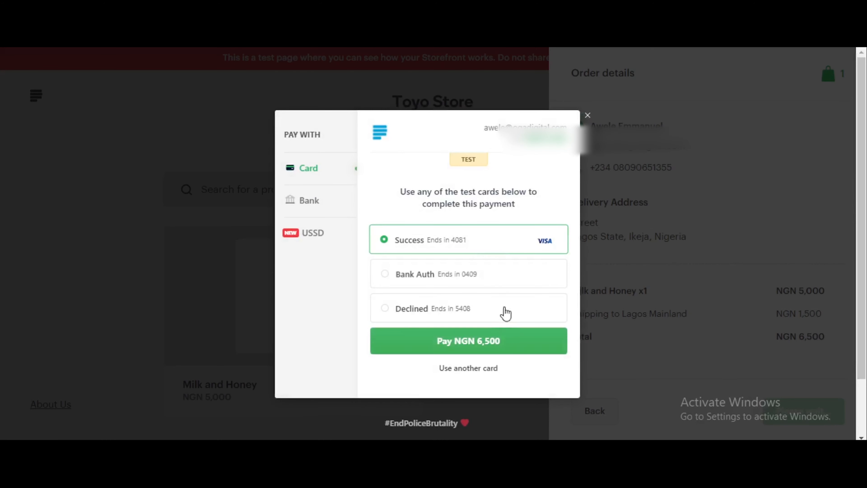
{"action": "left_click", "coordinate": [496, 346]}
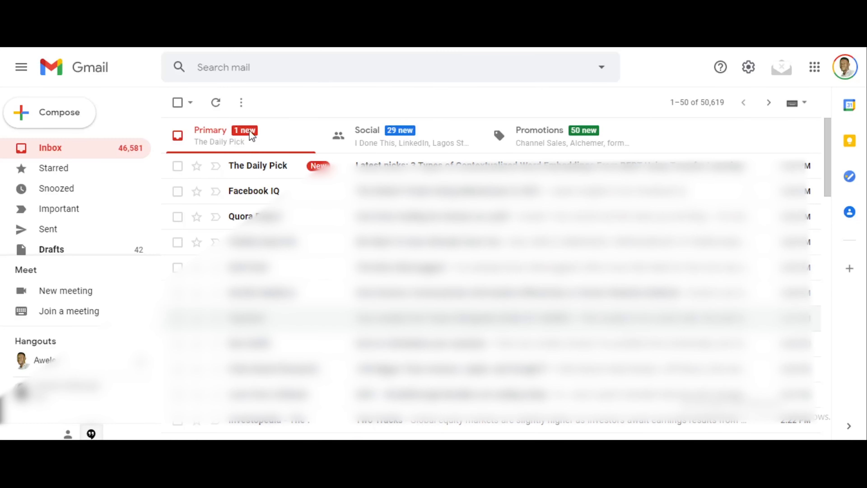
Step: Switch to Gmail, refresh the inbox and open the "Here's Your free Ebook [Download Link Inside]" email
{"action": "left_click", "coordinate": [215, 104]}
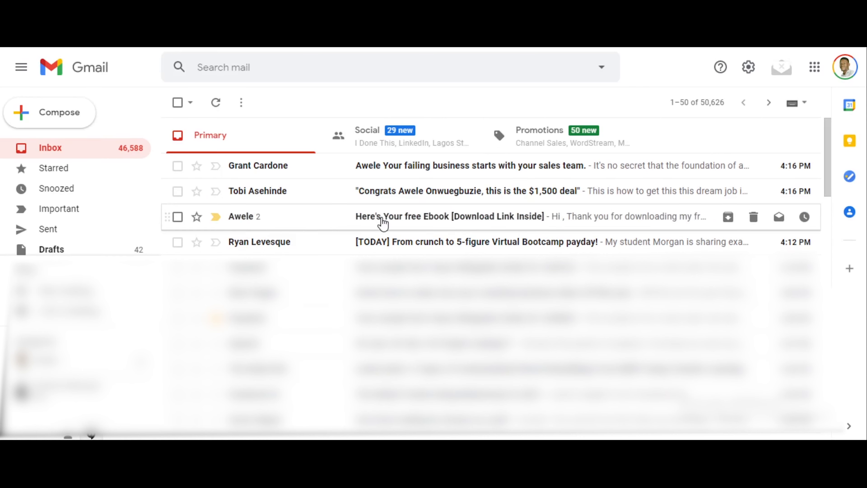
{"action": "left_click", "coordinate": [491, 217]}
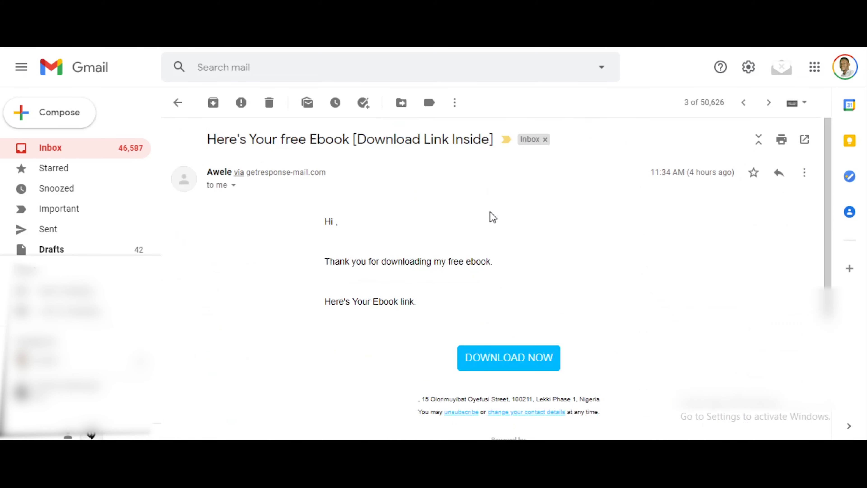